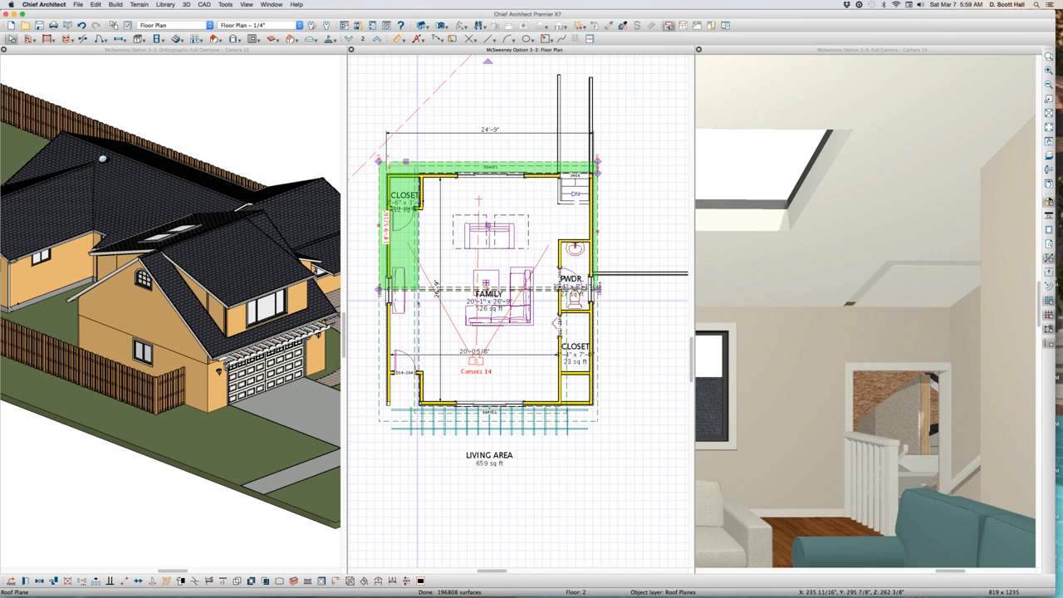
Turn off Use Room Ceiling Finish for the roof plane that carries the skylights
left_click(415, 255)
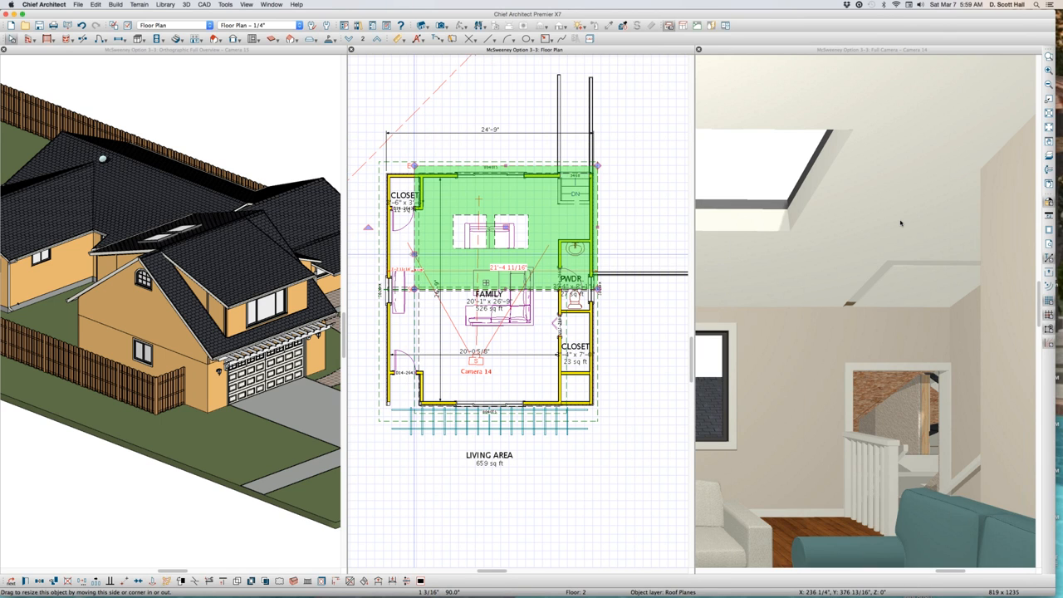
left_click(895, 201)
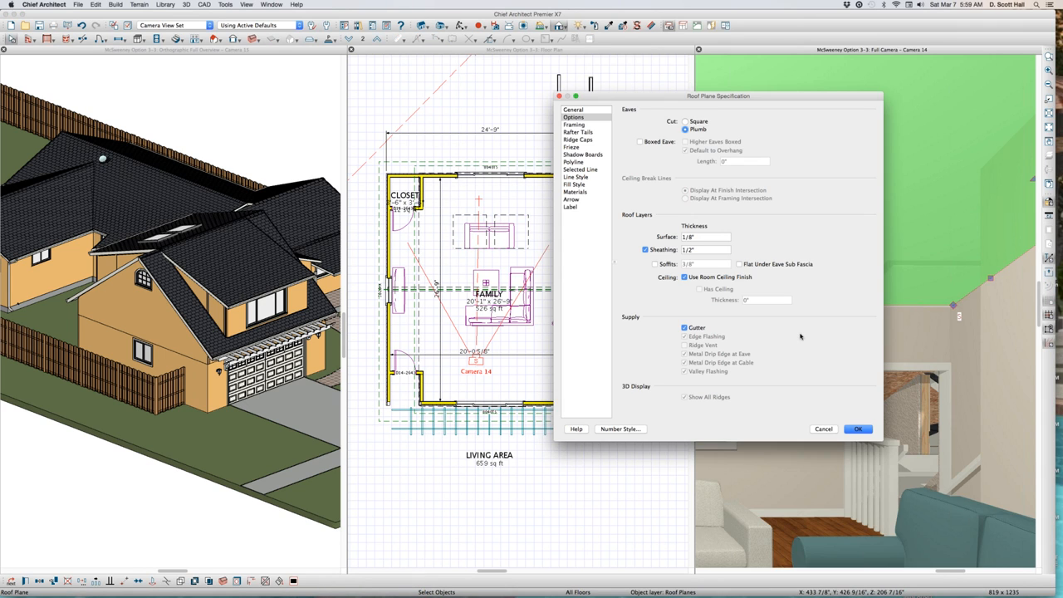
double_click(923, 163)
left_click(717, 281)
key("Return")
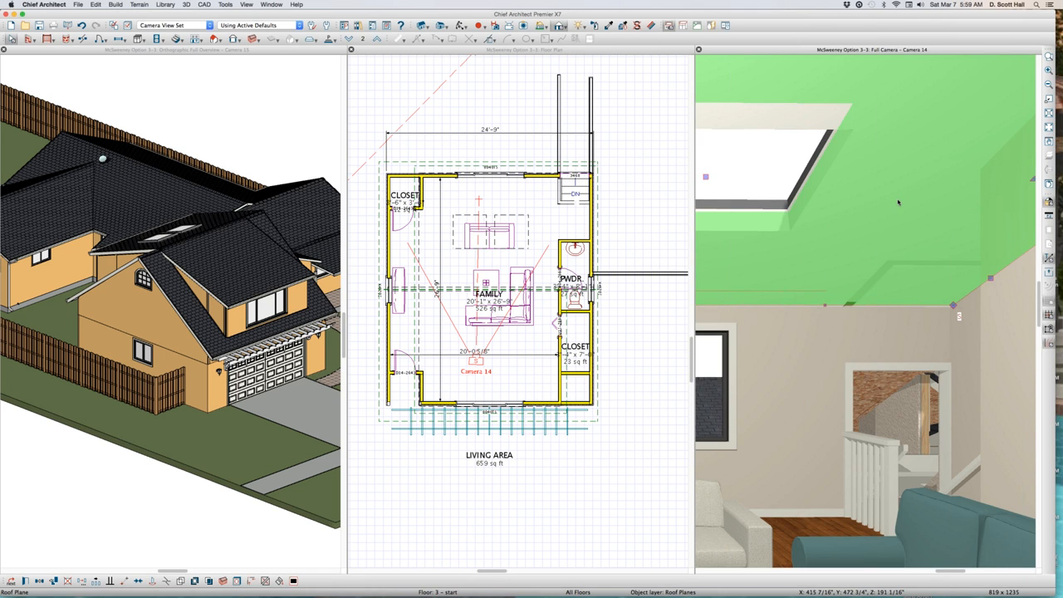
Reopen the specification of the skylight roof plane and turn its ceiling on with Has Ceiling
left_click(795, 352)
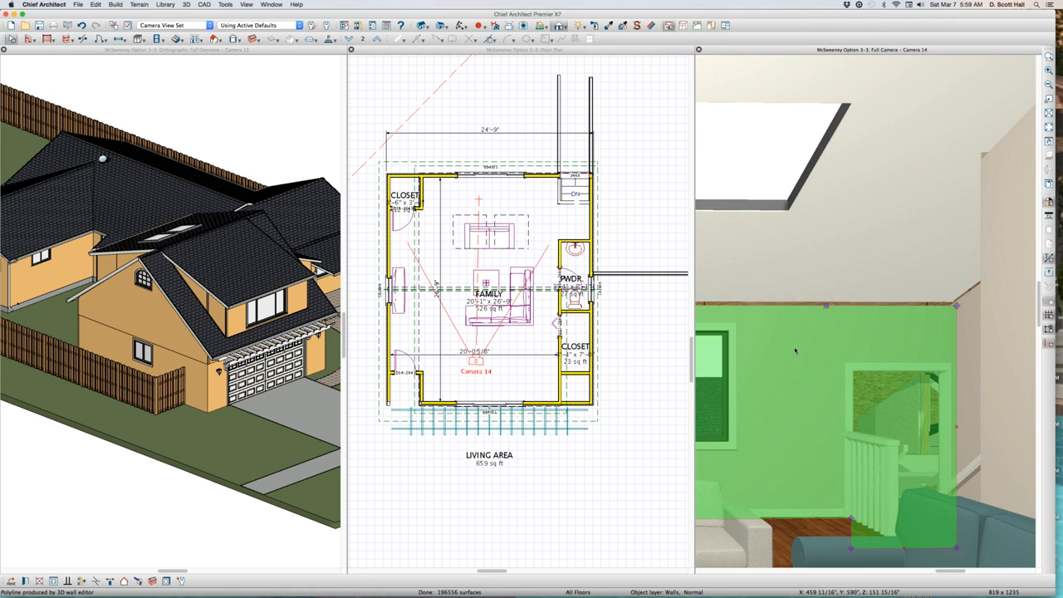
left_click(823, 281)
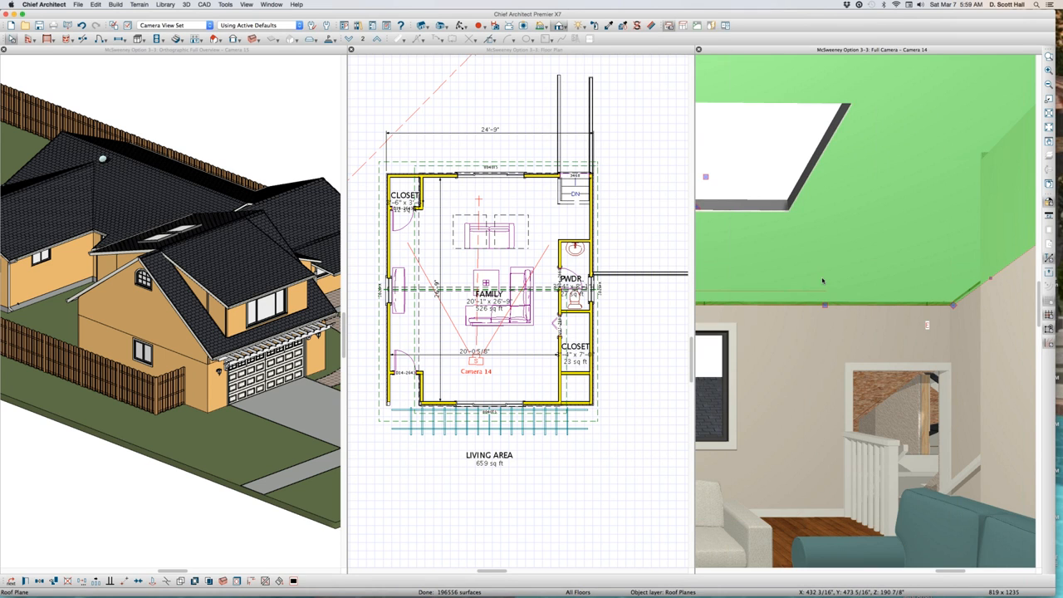
double_click(719, 281)
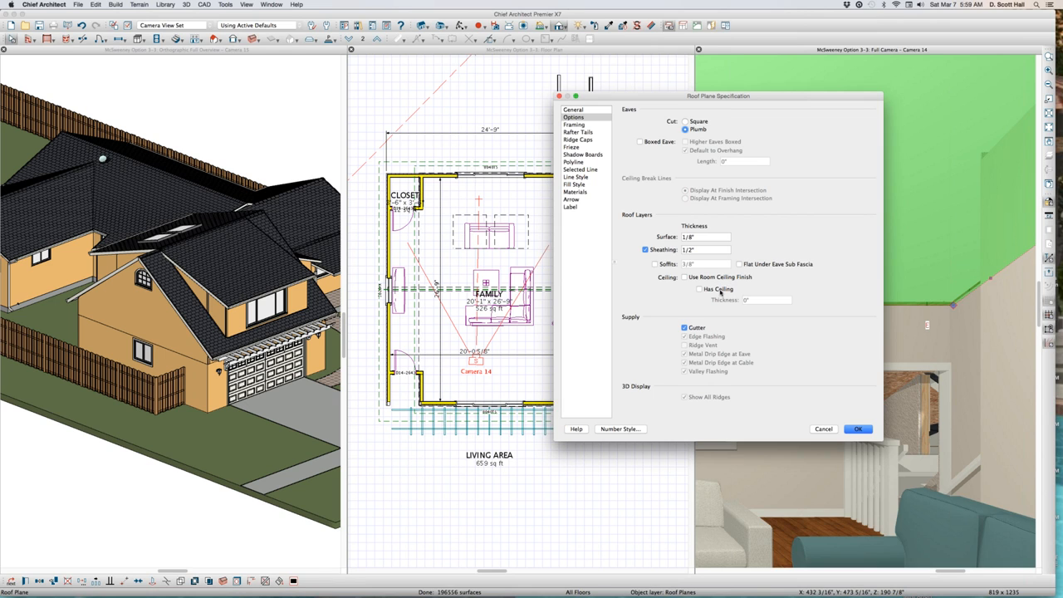
left_click(716, 289)
key("Return")
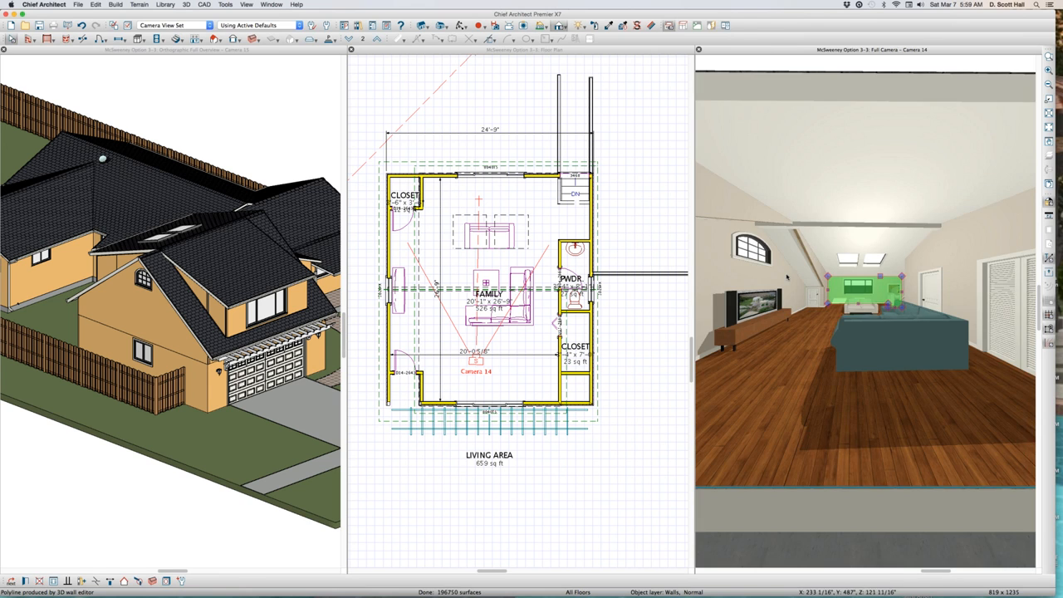
Turn on display of the "Walls, No Locate" layer in the Floor Plan layer set
scroll(787, 276, "up", 4)
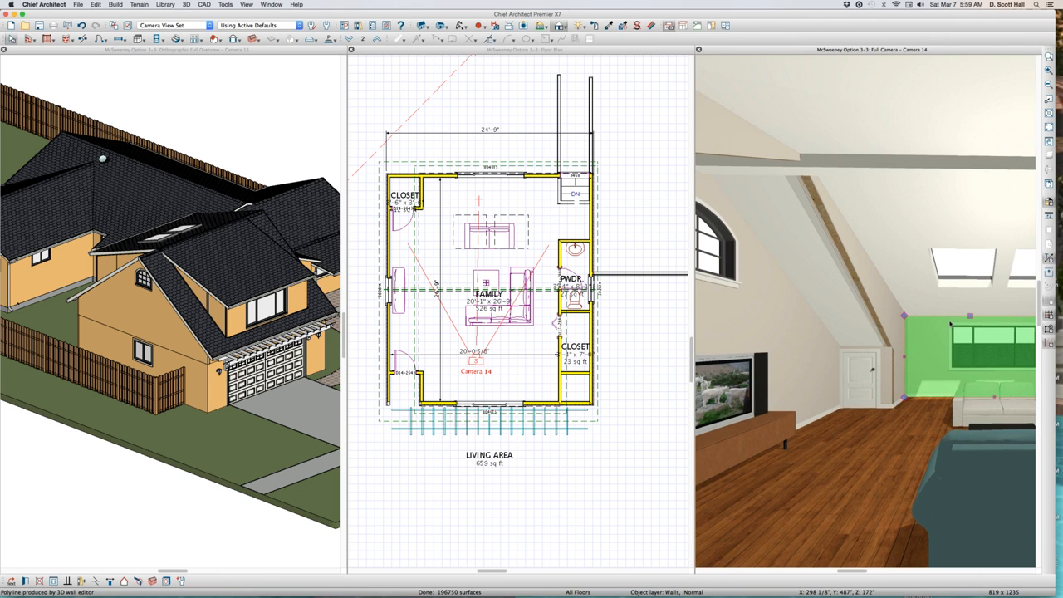
scroll(951, 323, "up", 2)
left_click(924, 279)
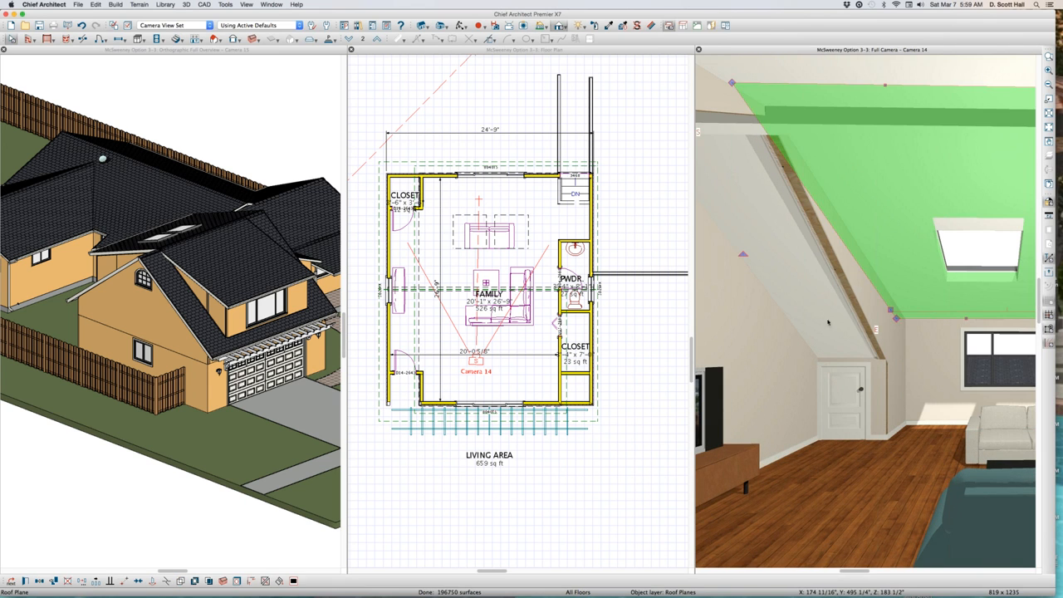
key("Escape")
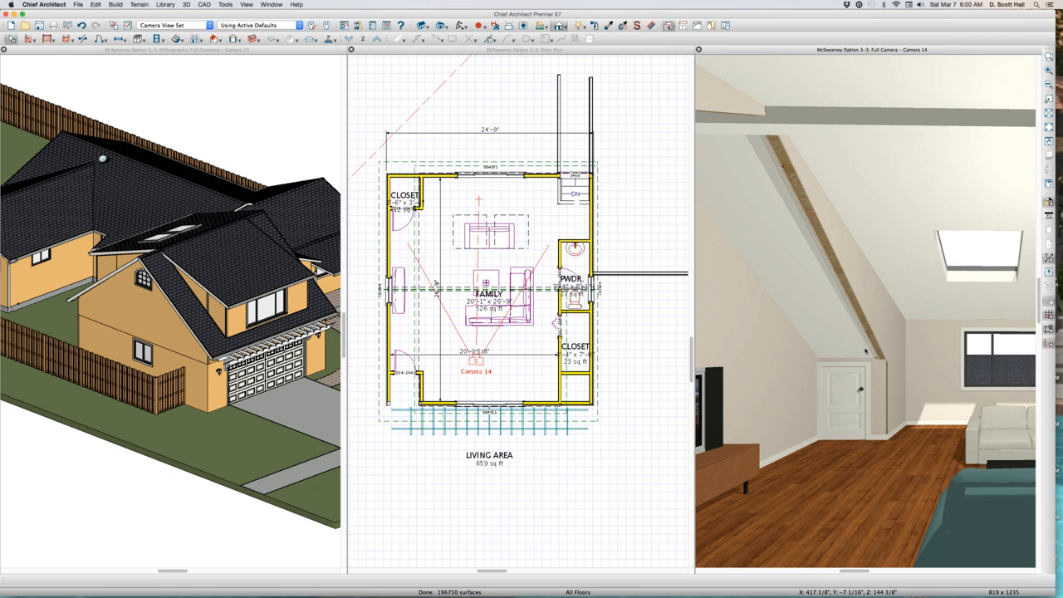
left_click(461, 478)
key("l")
left_click(589, 232)
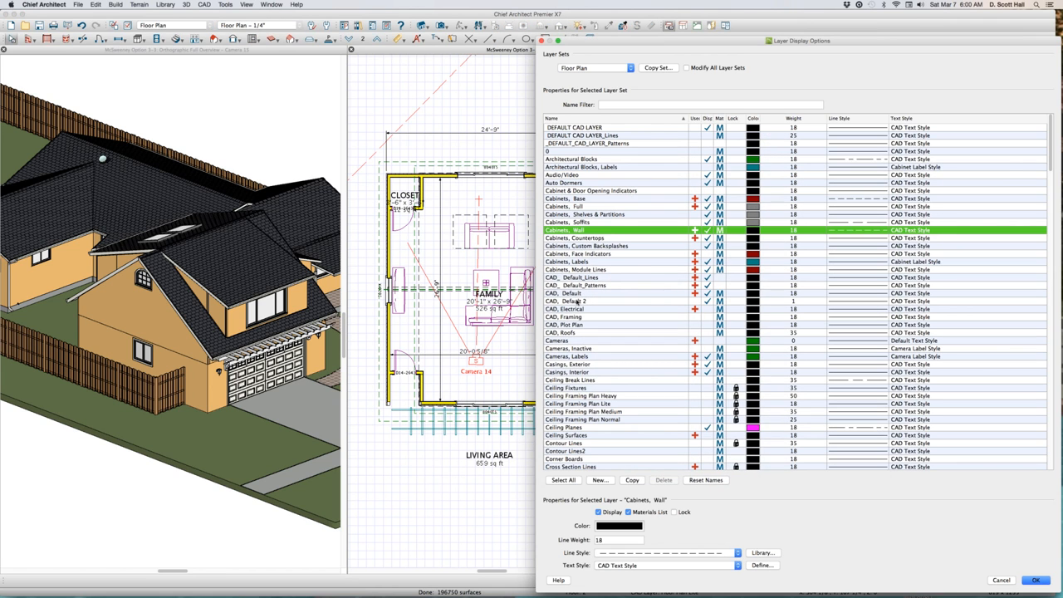
left_click(567, 316)
key("w")
key("Down")
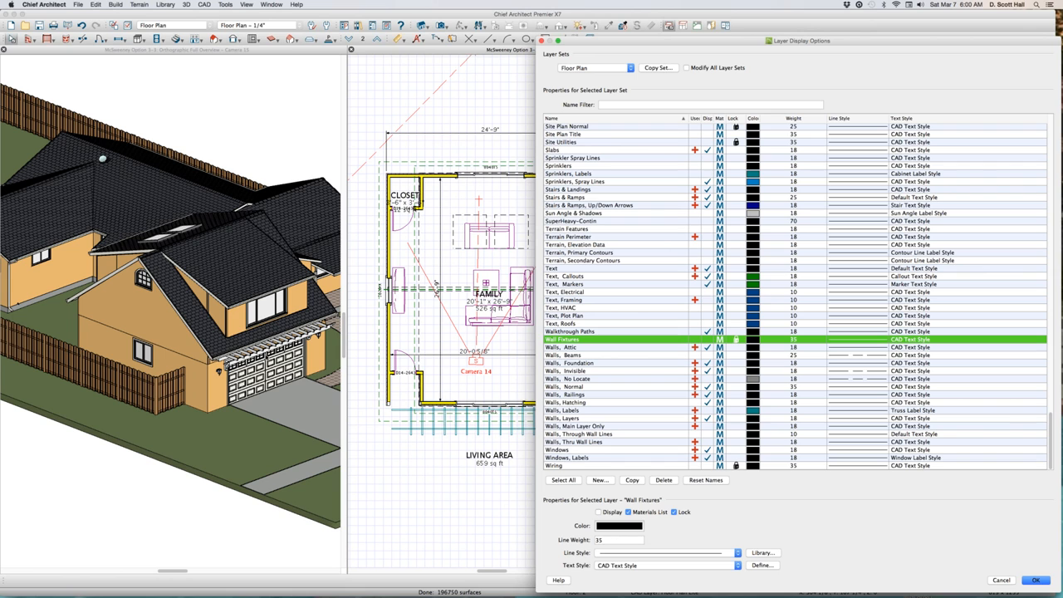
left_click(711, 380)
key("Return")
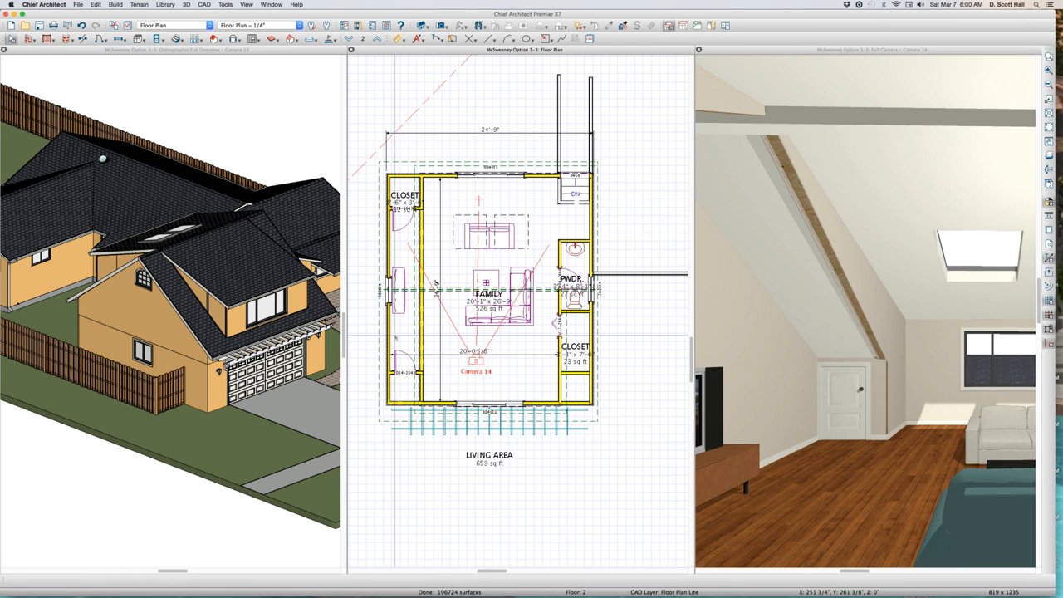
Remove the no-locate wall running between the two west closet corners on Floor 2 and paste it in the same position on Floor 3
left_click(420, 334)
scroll(406, 326, "up", 1)
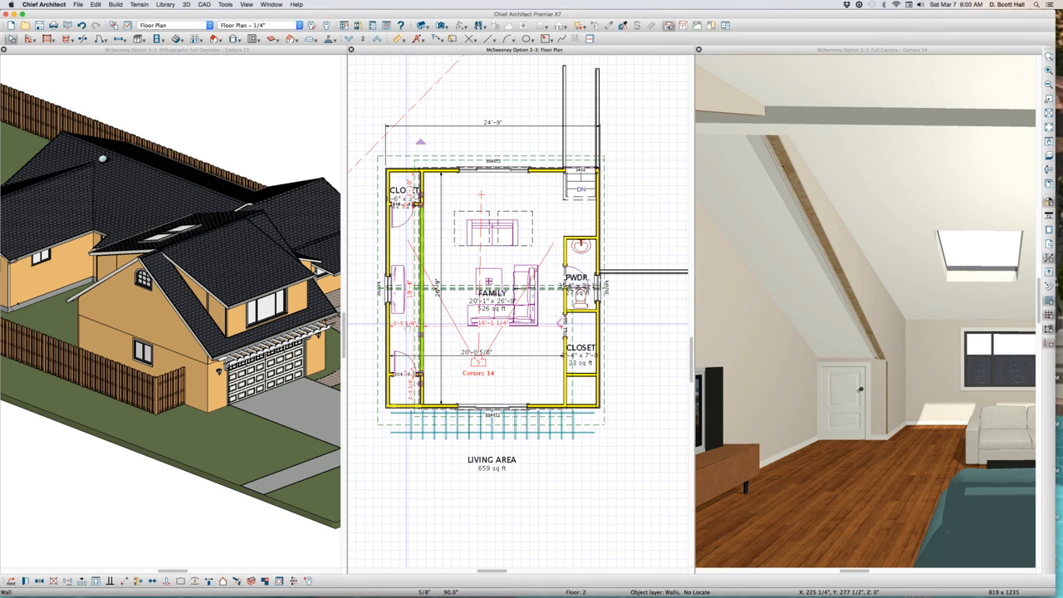
key("Delete")
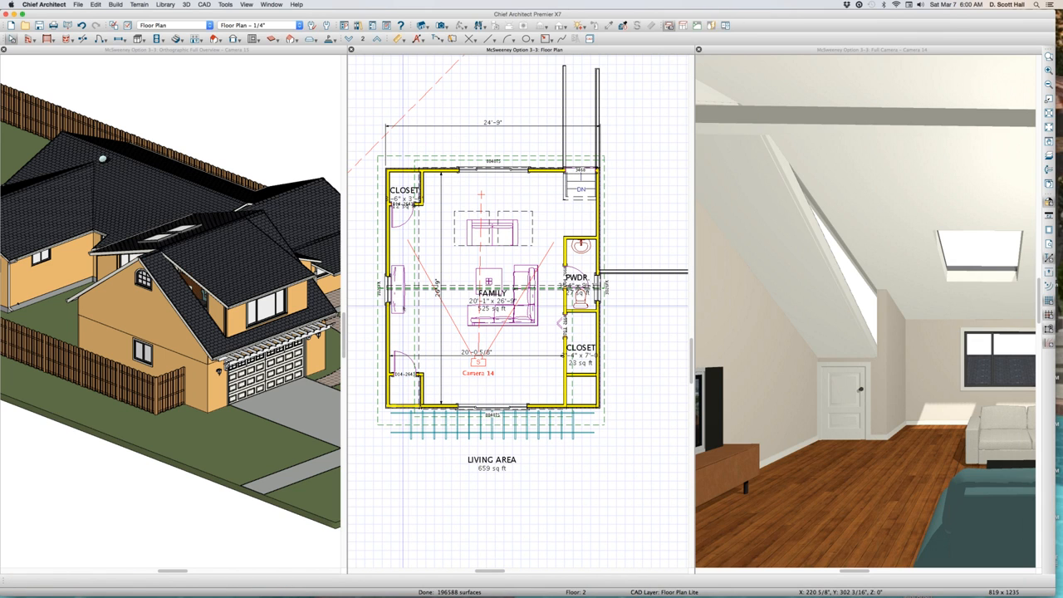
key("Page_Up")
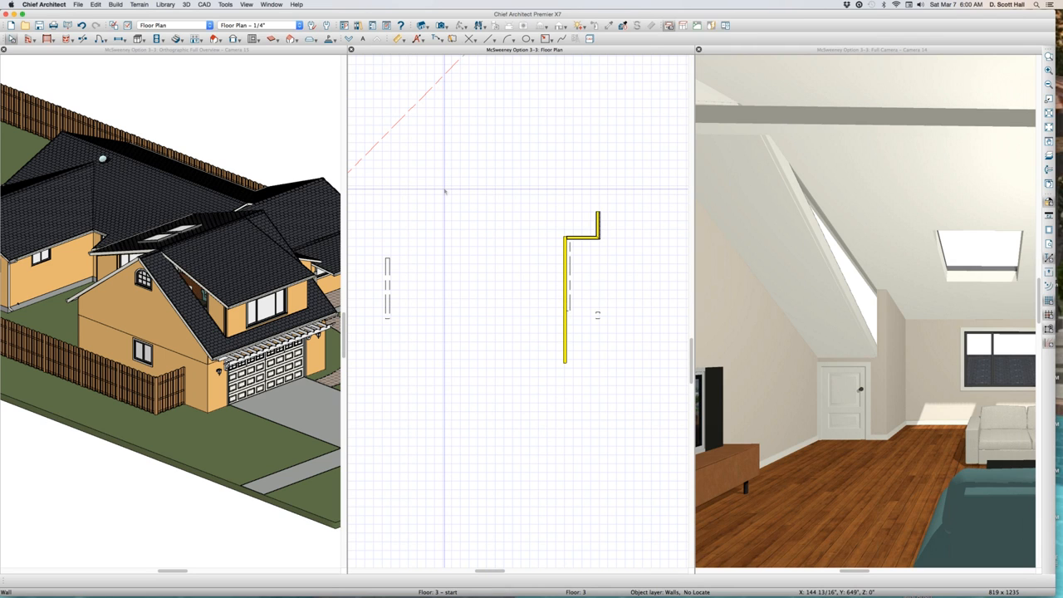
key("alt+super+v")
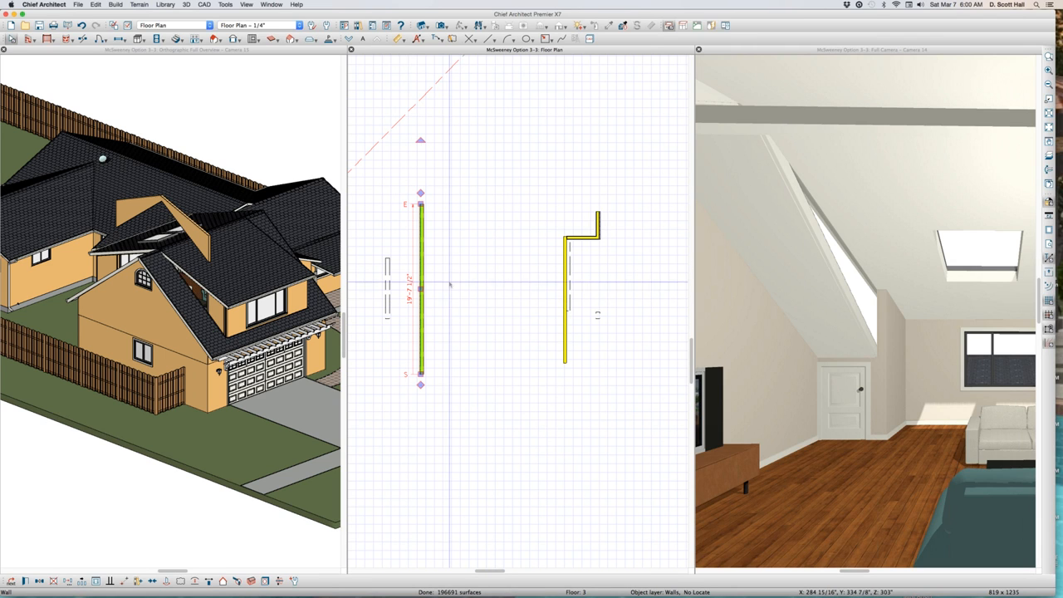
Turn off High Shed/Gable Wall and No Locate for the wall pasted on Floor 3
key("super+e")
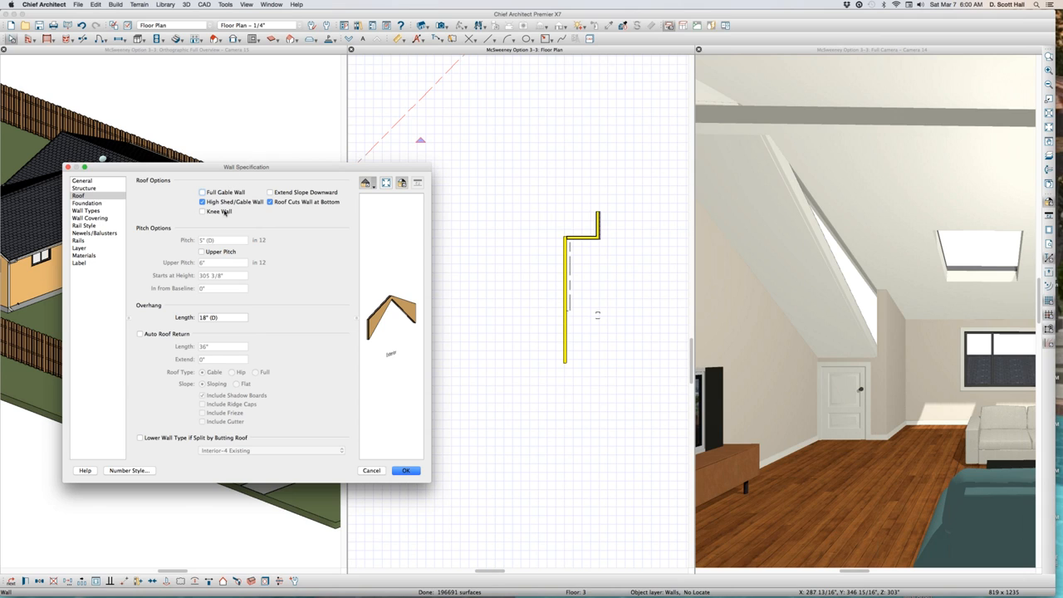
left_click(221, 203)
left_click(89, 190)
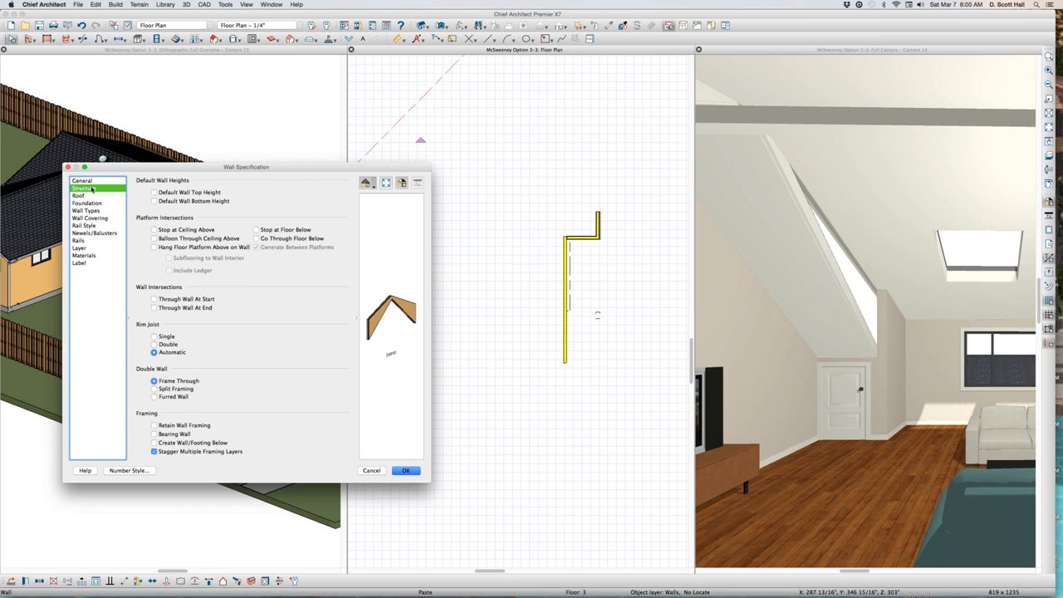
left_click(92, 181)
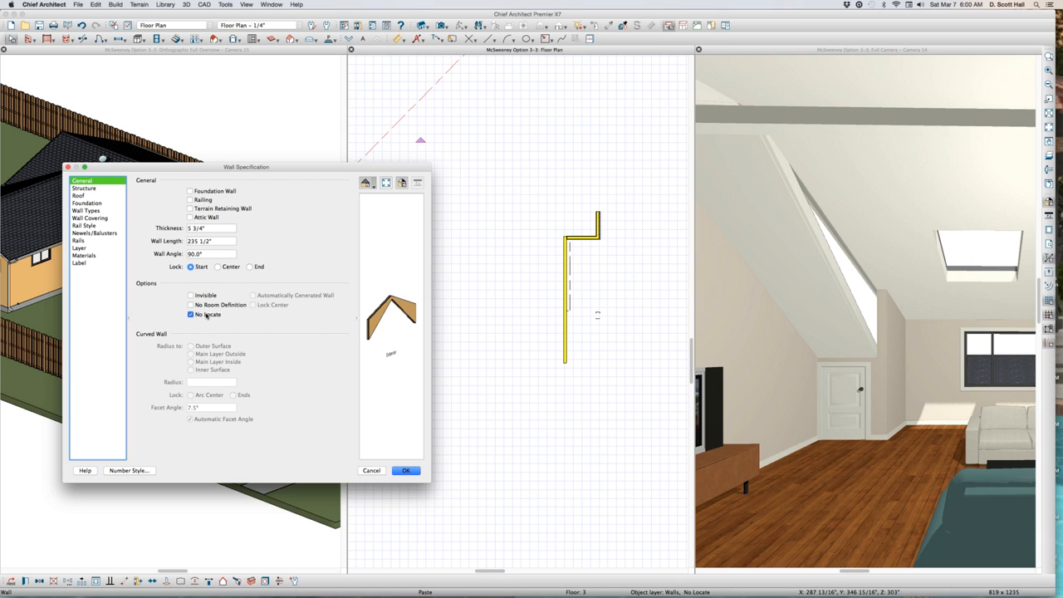
left_click(207, 315)
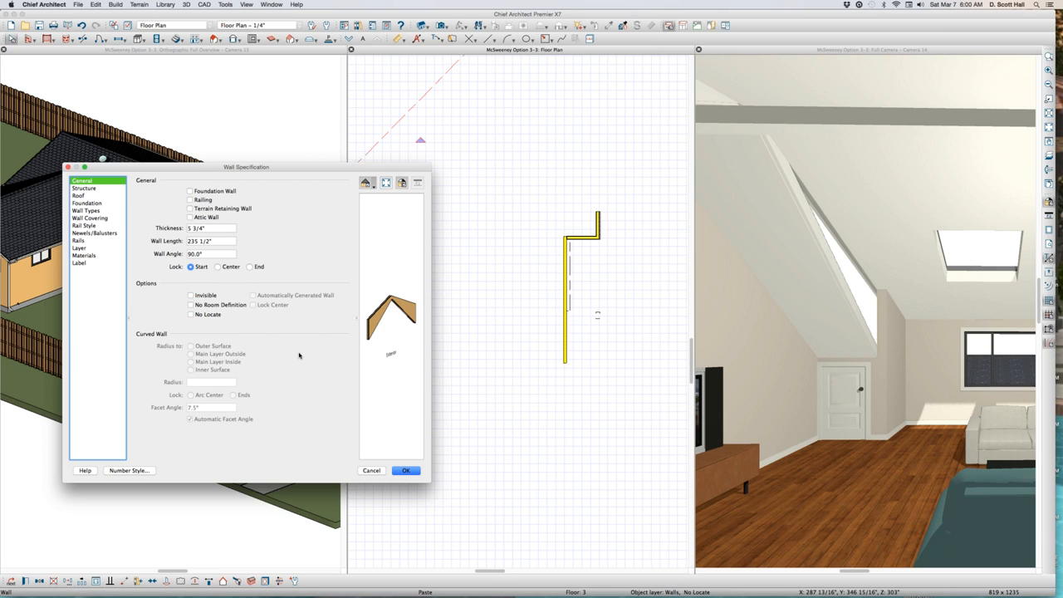
left_click(405, 471)
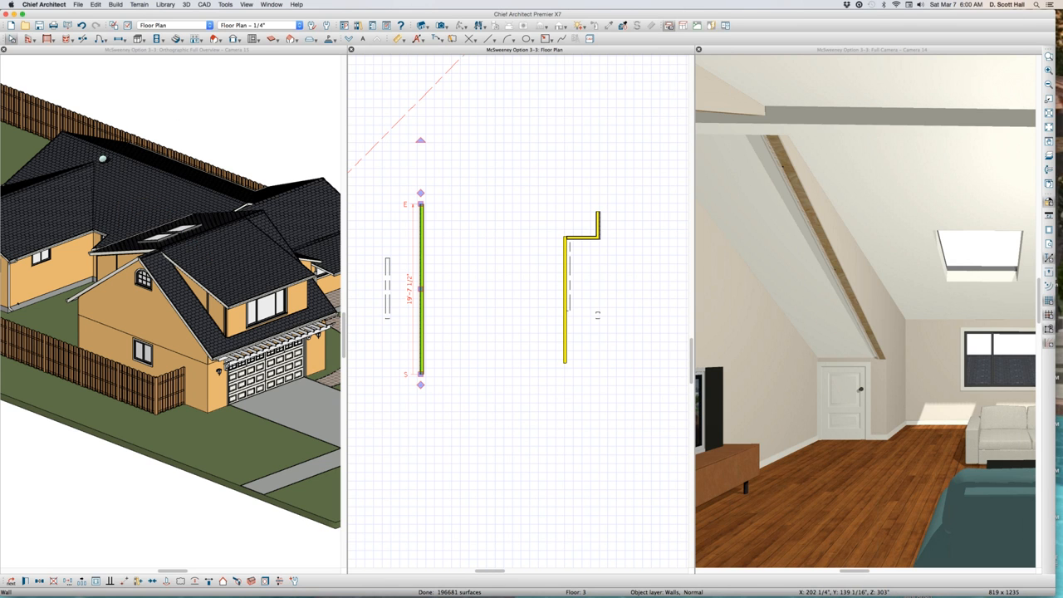
key("Escape")
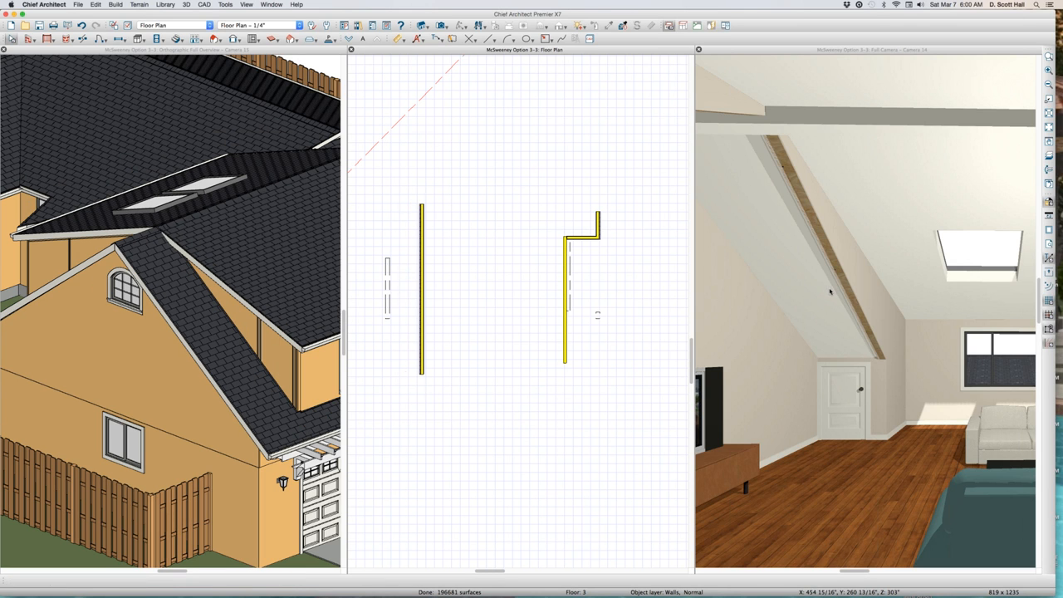
Return the plan to Floor 2 and unlock all layers in the Floor Plan layer set
left_click(837, 286)
scroll(843, 291, "down", 3)
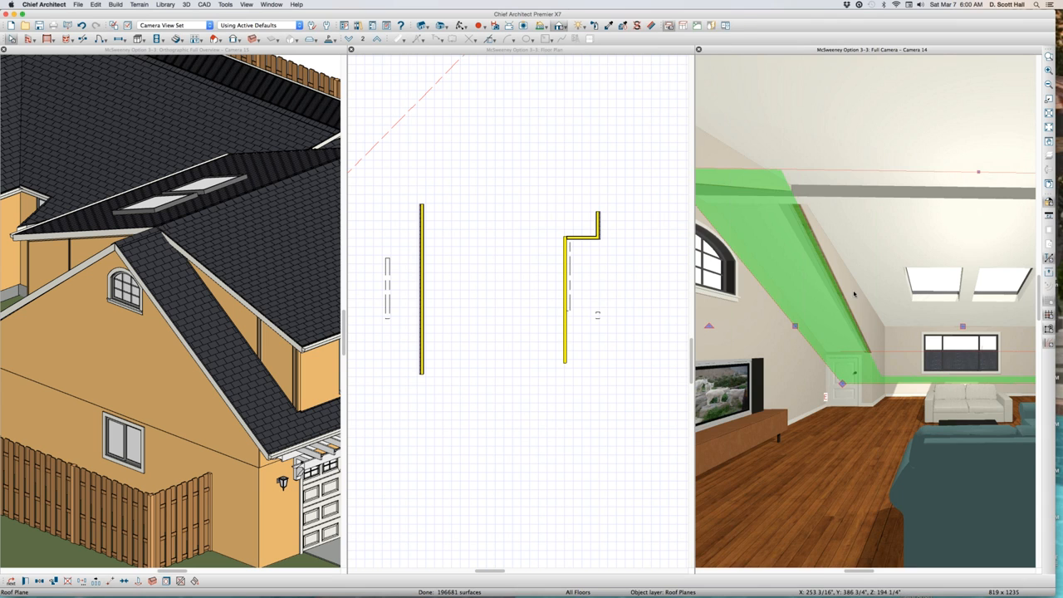
key("Escape")
left_click(359, 292)
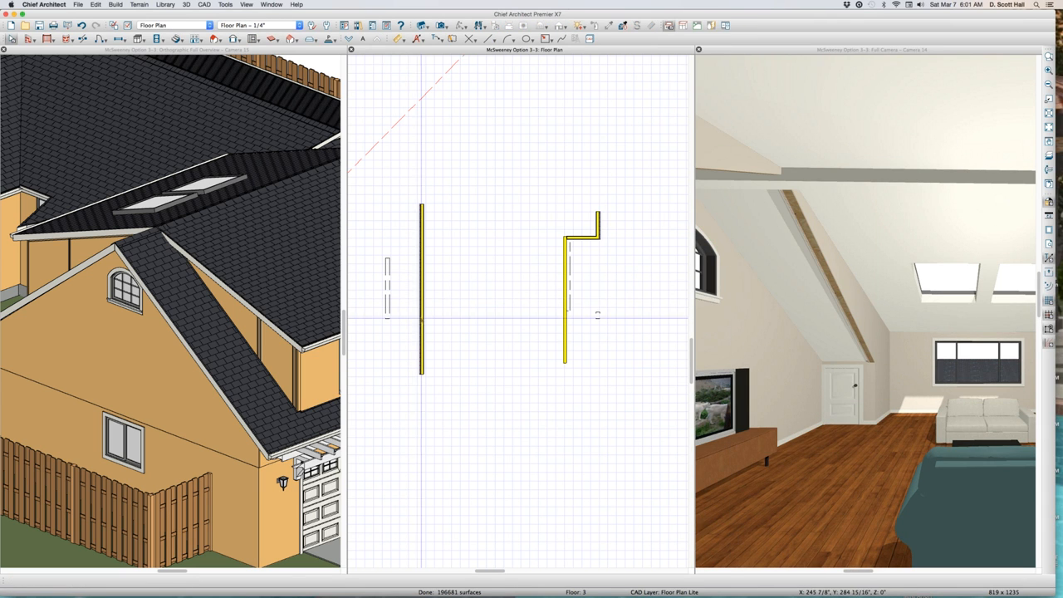
key("Page_Down")
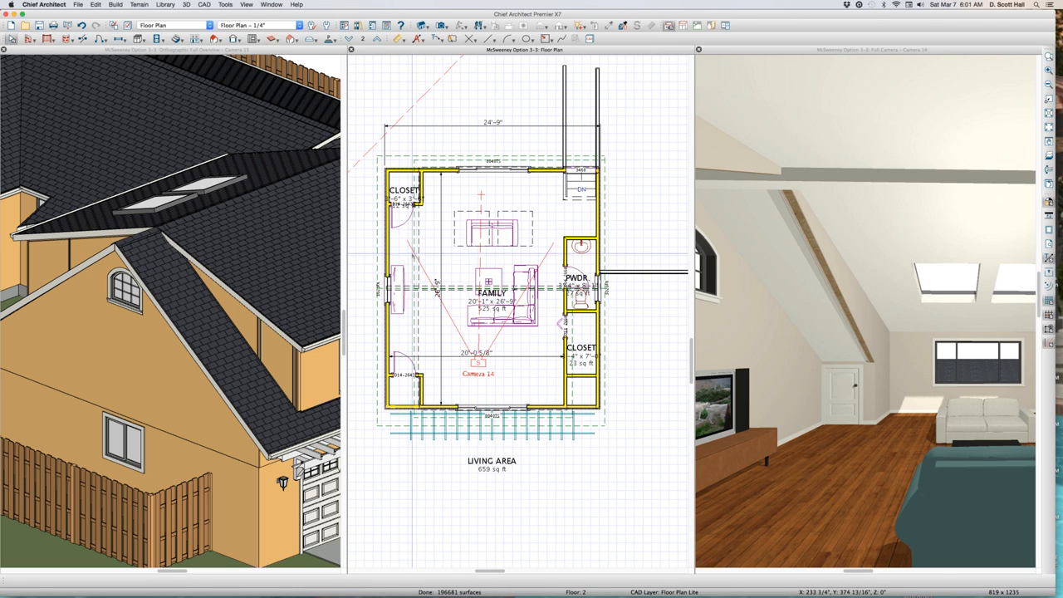
key("l")
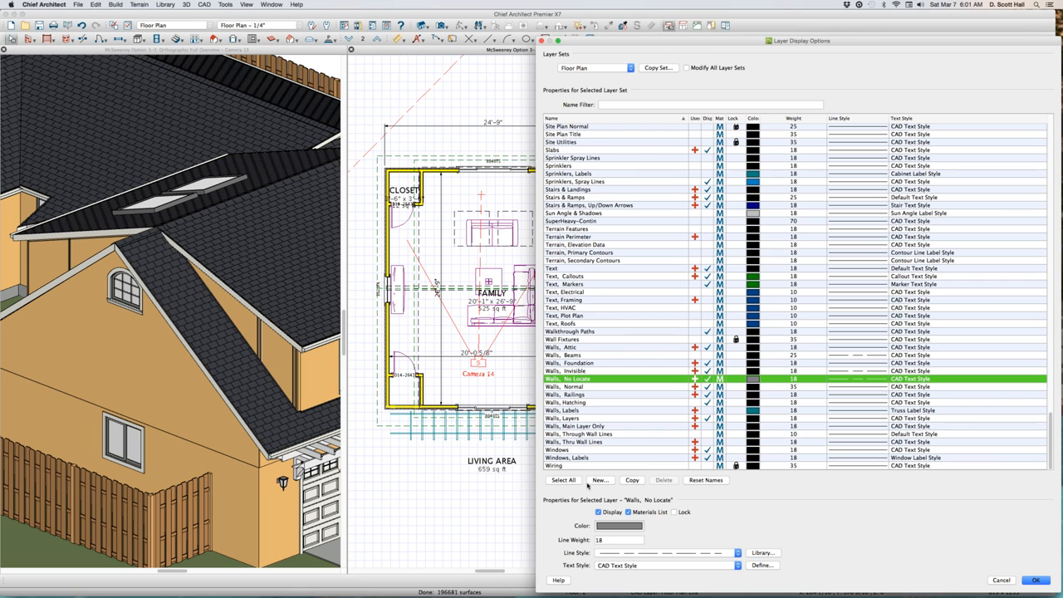
left_click(576, 481)
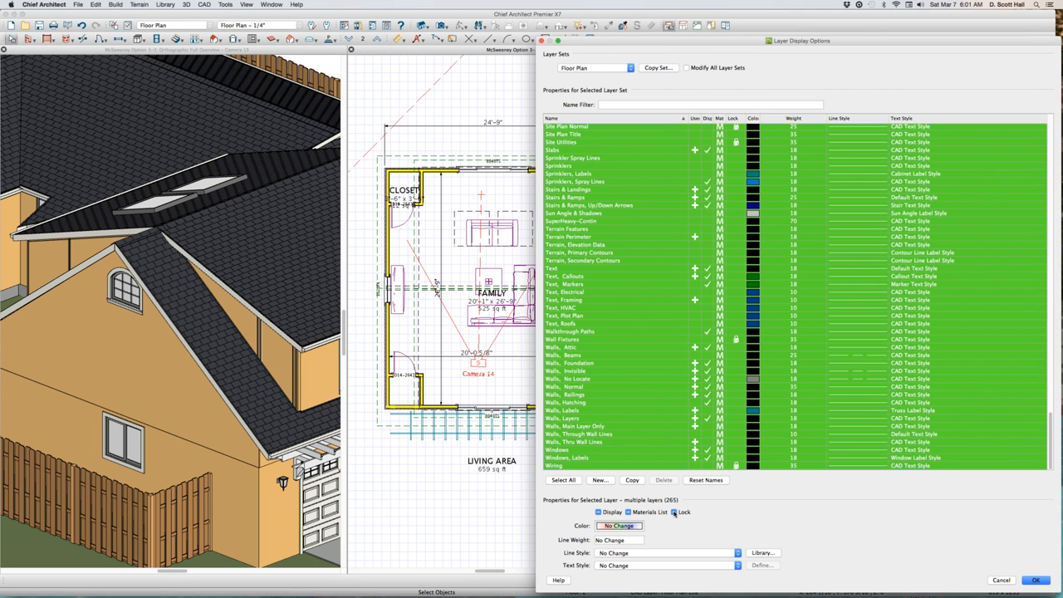
left_click(675, 513)
left_click(675, 512)
left_click(1035, 583)
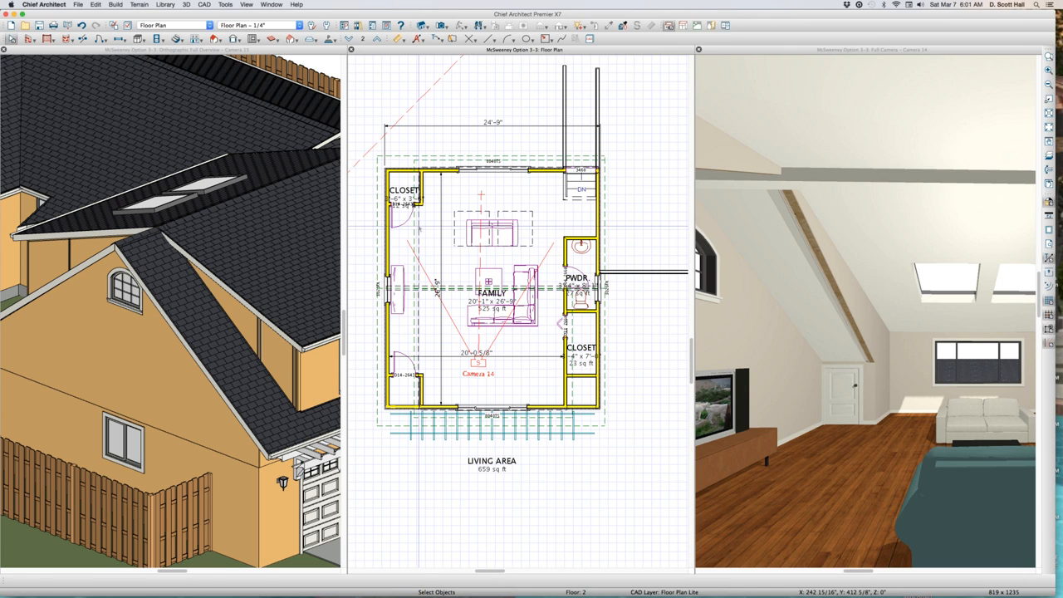
Delete the two large roof plane holes over the family room, one on each side of the ridge
left_click(420, 239)
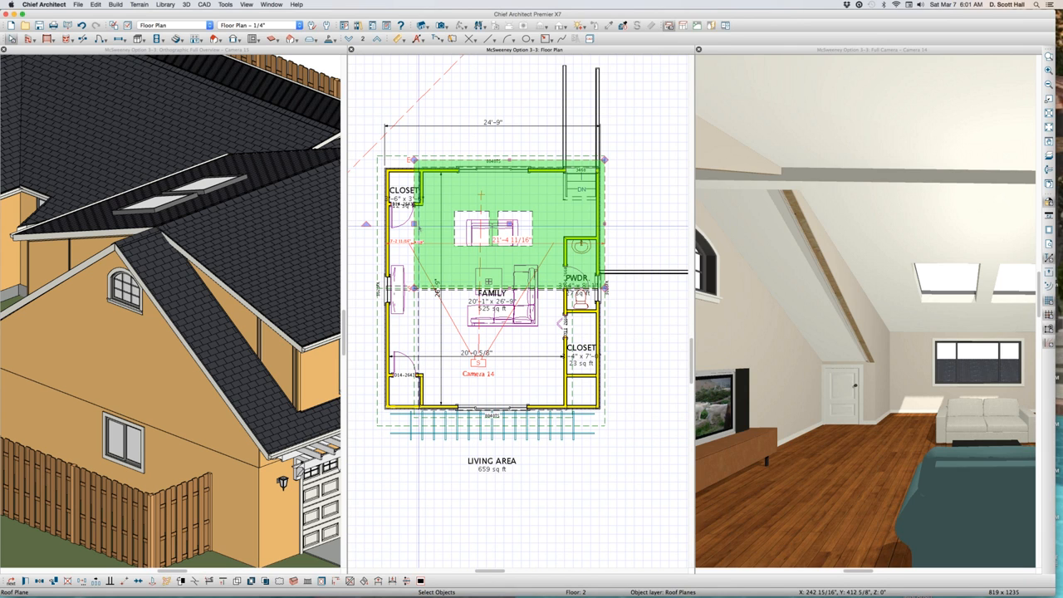
left_click_drag(414, 226, 419, 227)
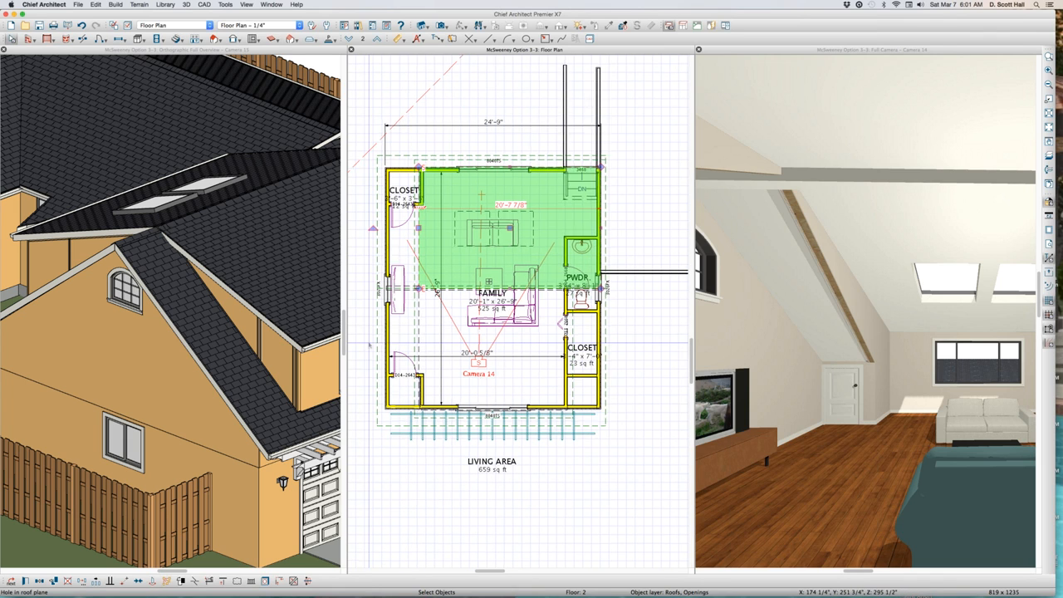
scroll(428, 286, "up", 2)
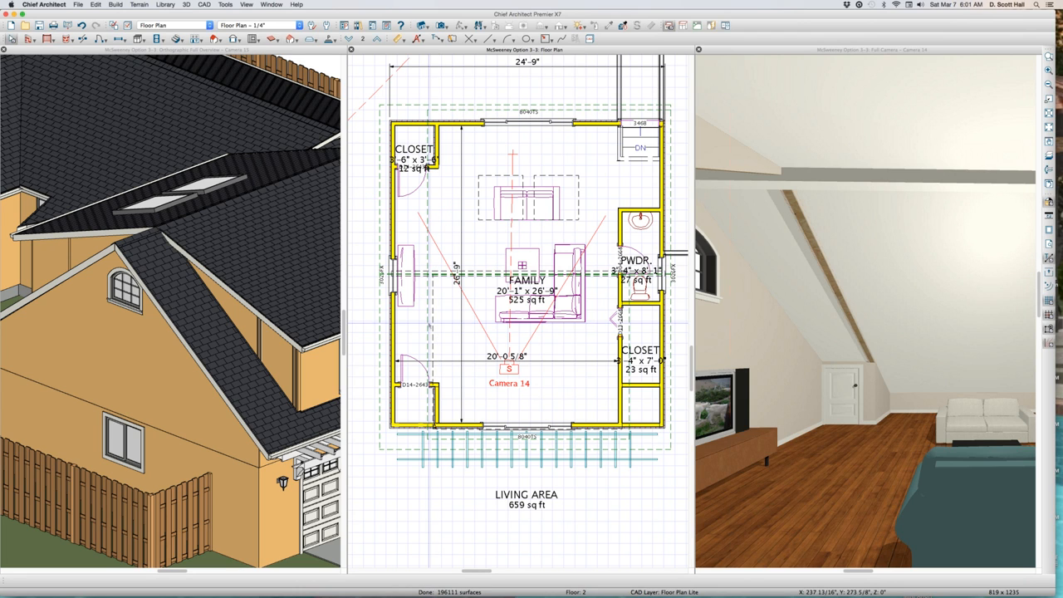
left_click(432, 324)
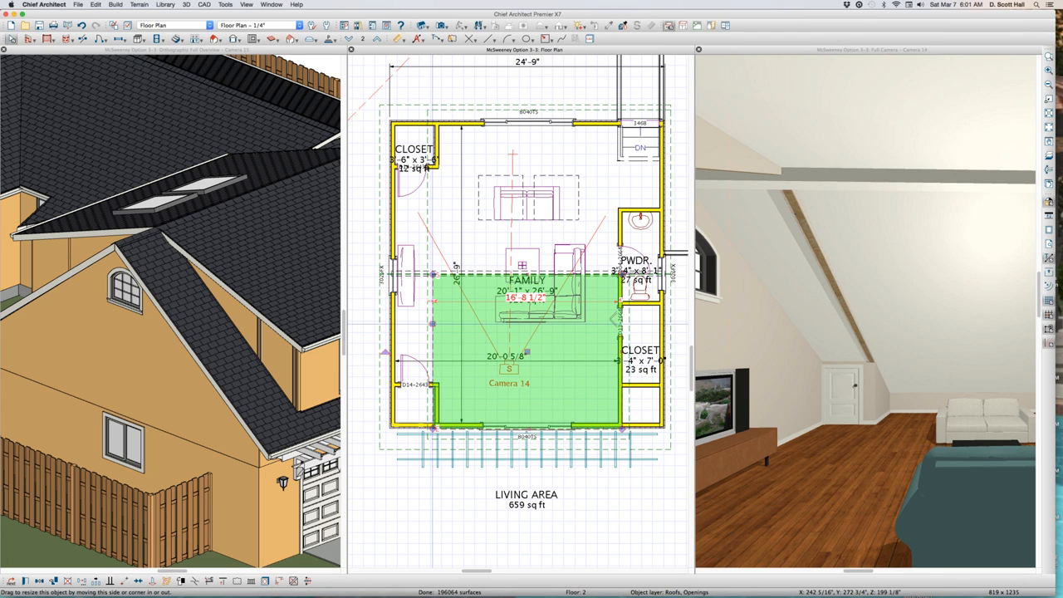
key("Delete")
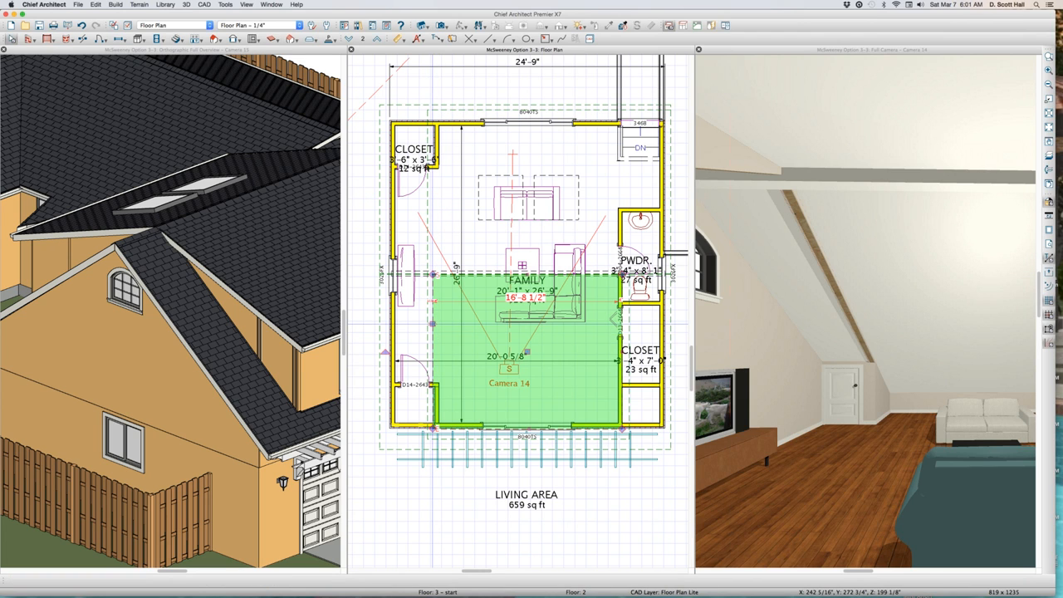
scroll(432, 260, "up", 3)
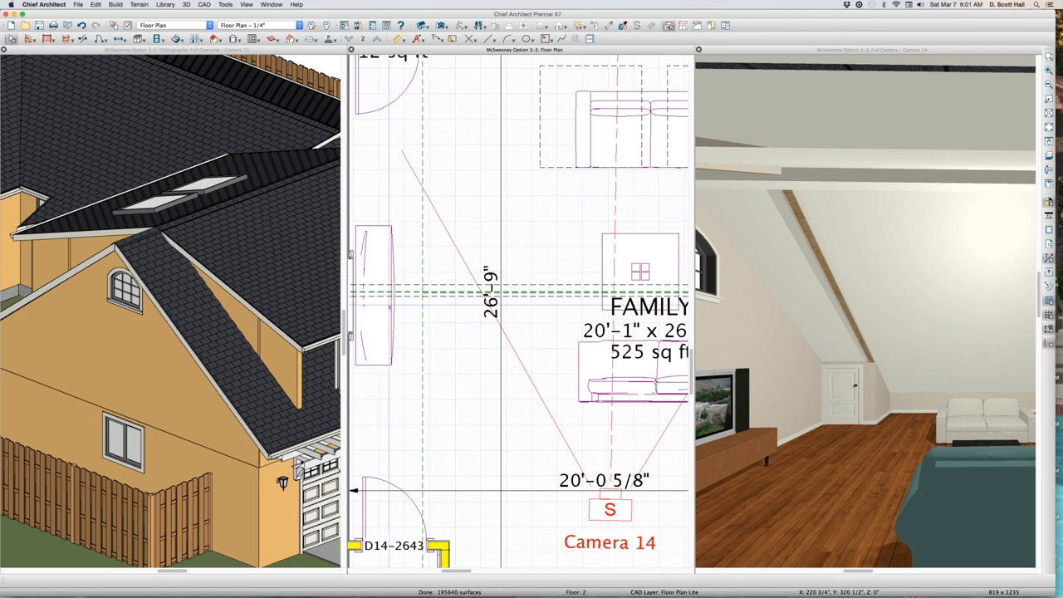
Reshape the lower roof plane north of the ridge into an L, with its inner edge lined up with the northwest closet's side wall
left_click(154, 241)
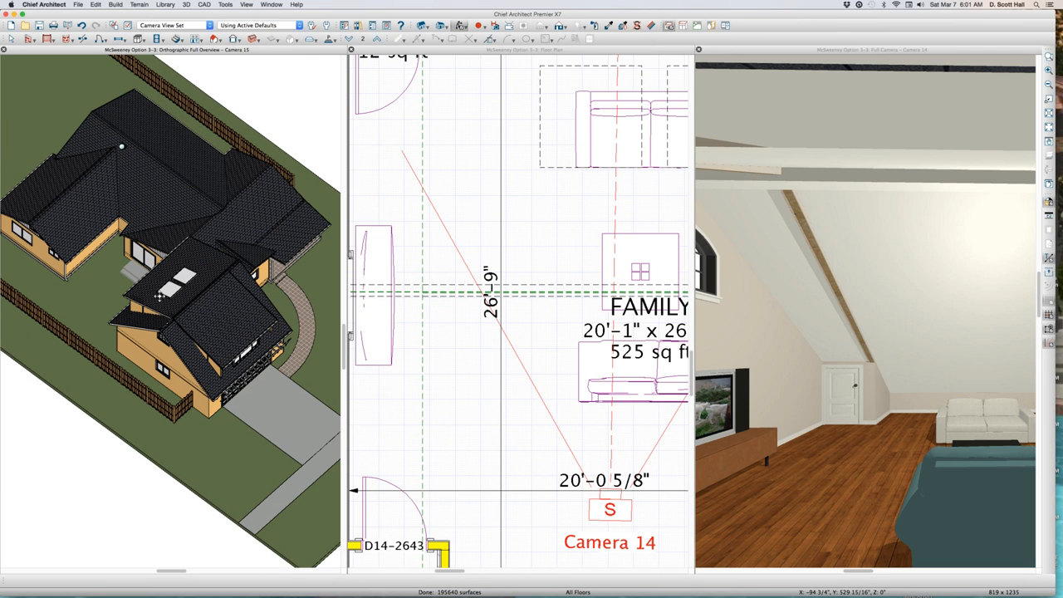
scroll(159, 295, "up", 5)
left_click(171, 351)
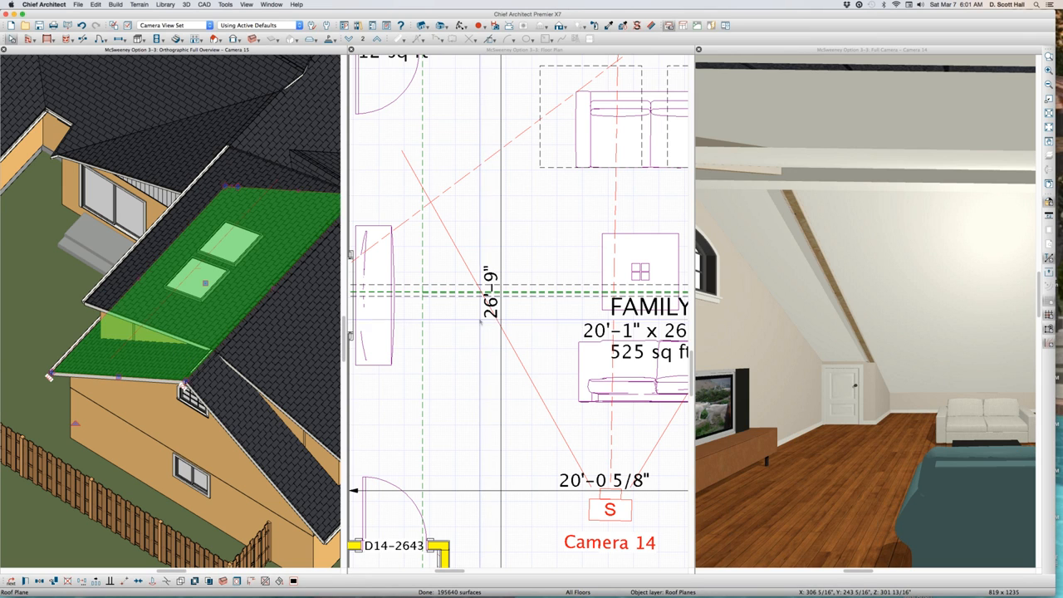
scroll(481, 324, "down", 3)
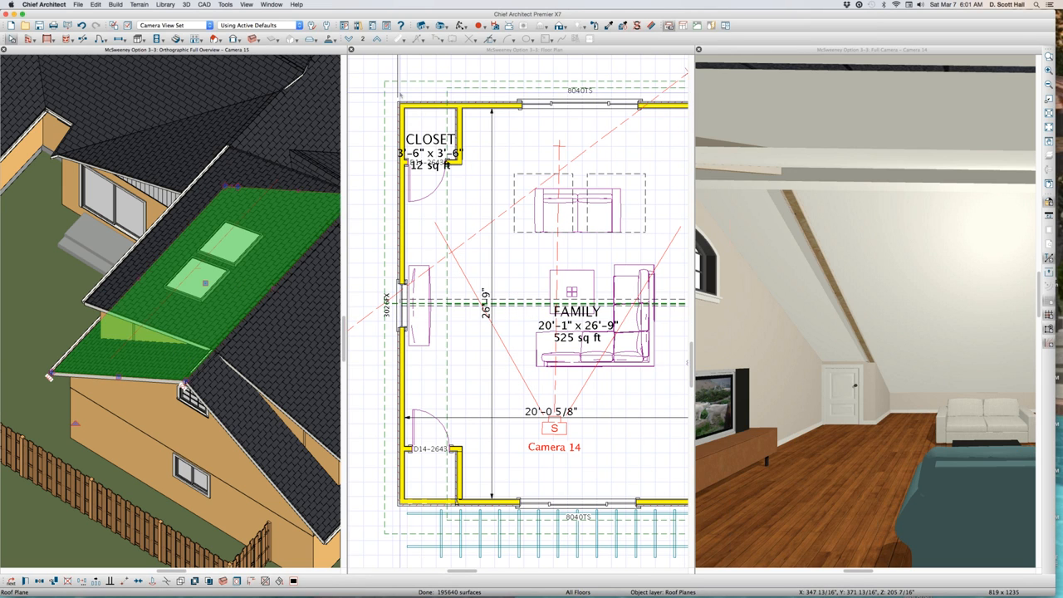
left_click(449, 81)
left_click(450, 81)
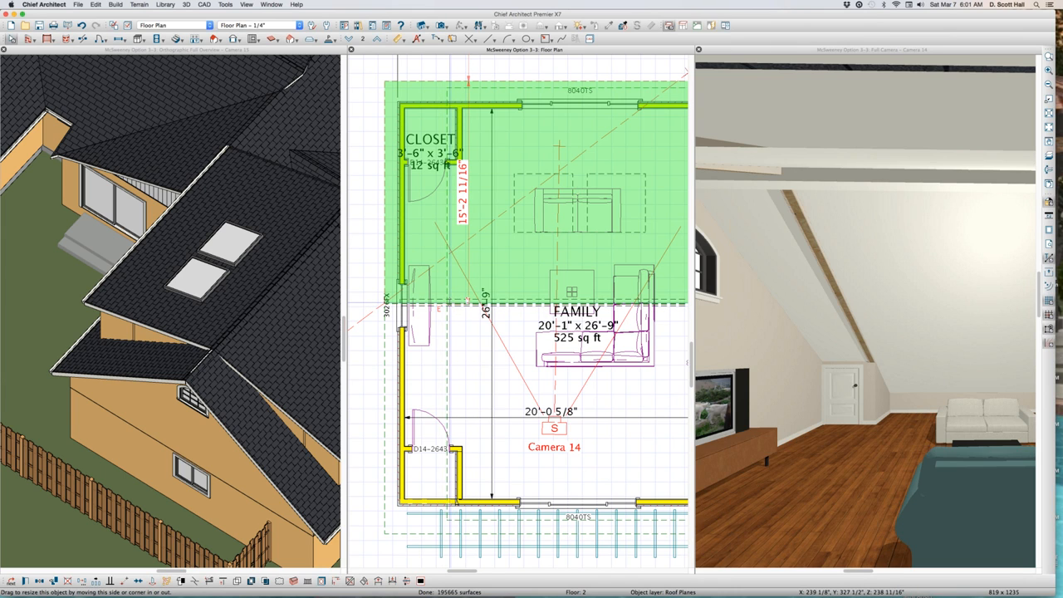
left_click_drag(442, 303, 441, 100)
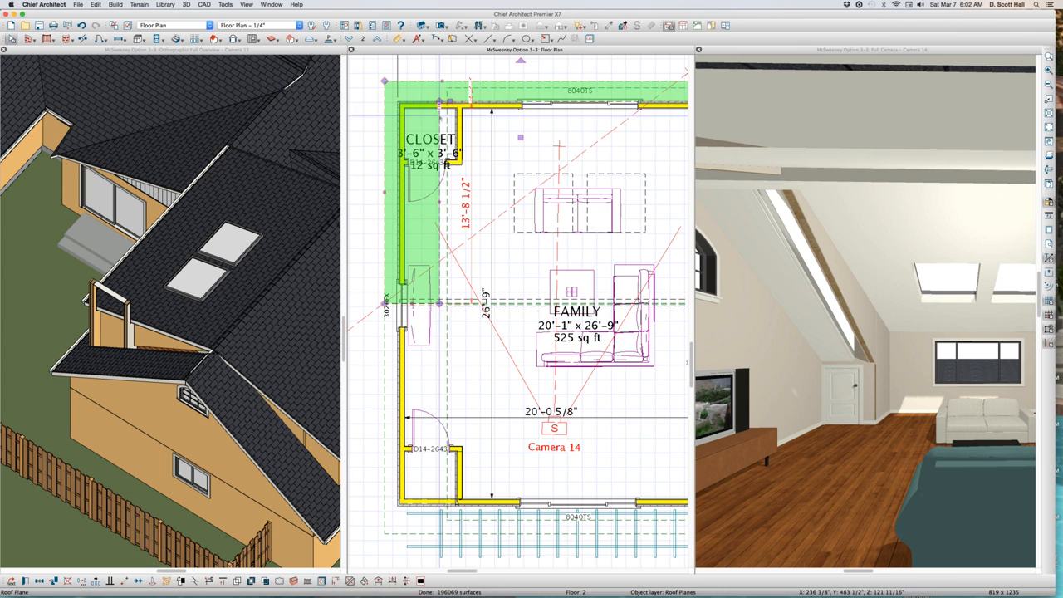
left_click_drag(440, 202, 454, 115)
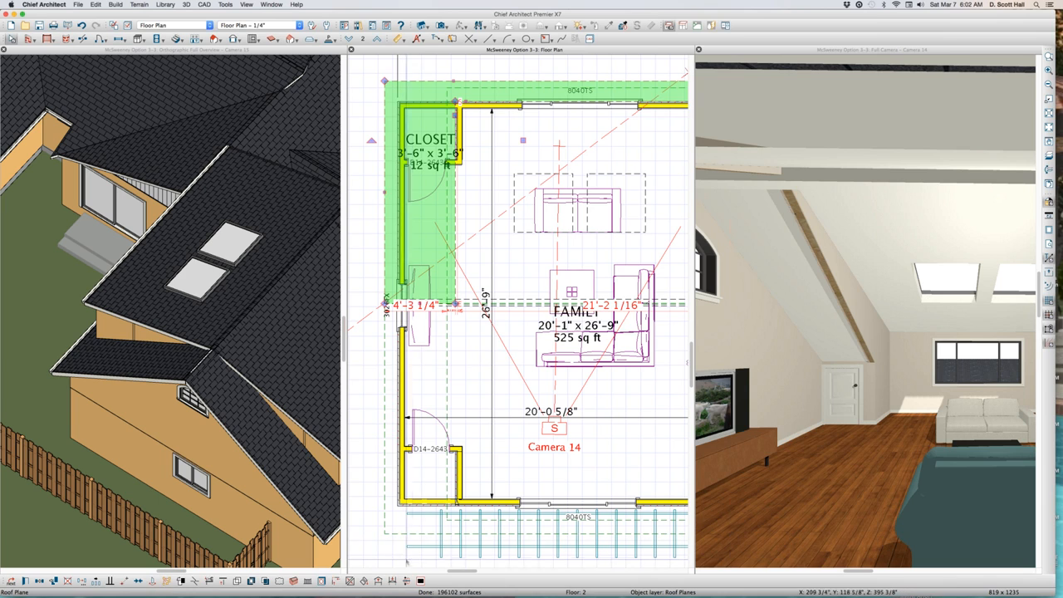
Pull the inner corner of the lower roof plane south of the ridge outward to form an L around the southwest closet
left_click(487, 308)
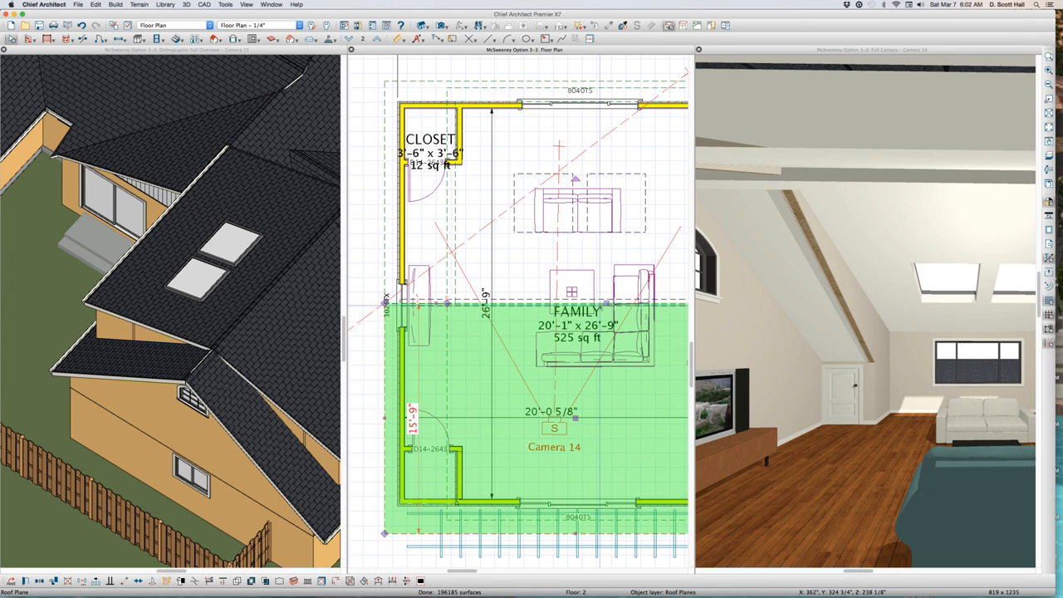
left_click(27, 470)
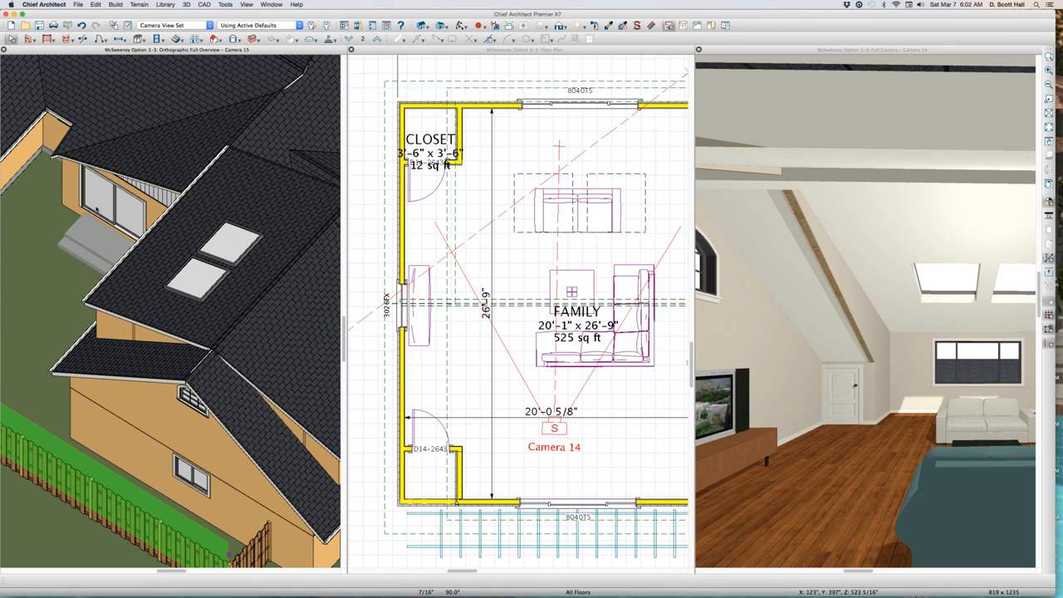
scroll(97, 208, "down", 5)
left_click(158, 296)
key("o")
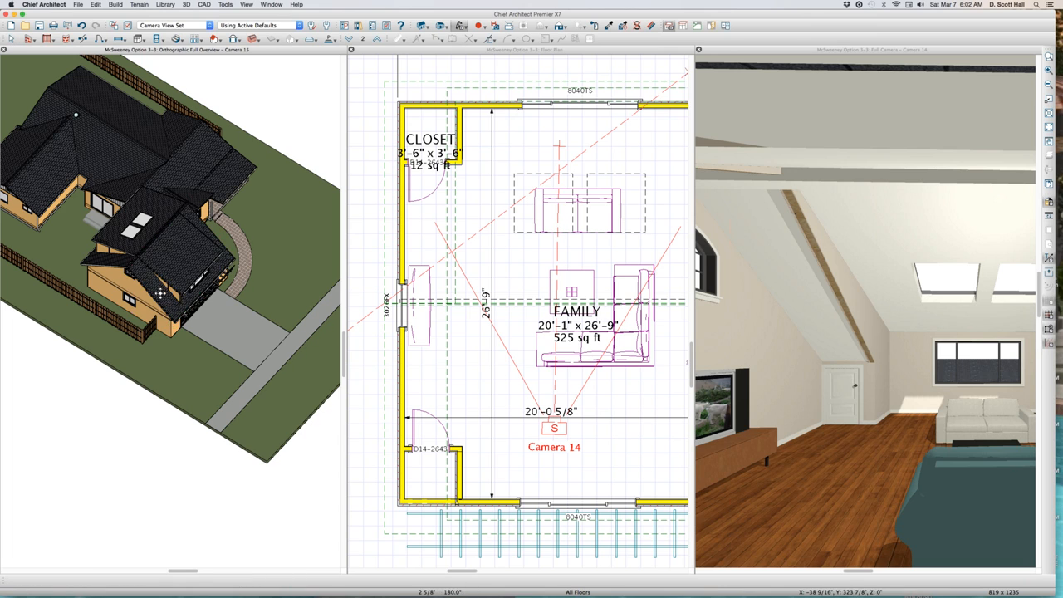
left_click_drag(161, 295, 160, 232)
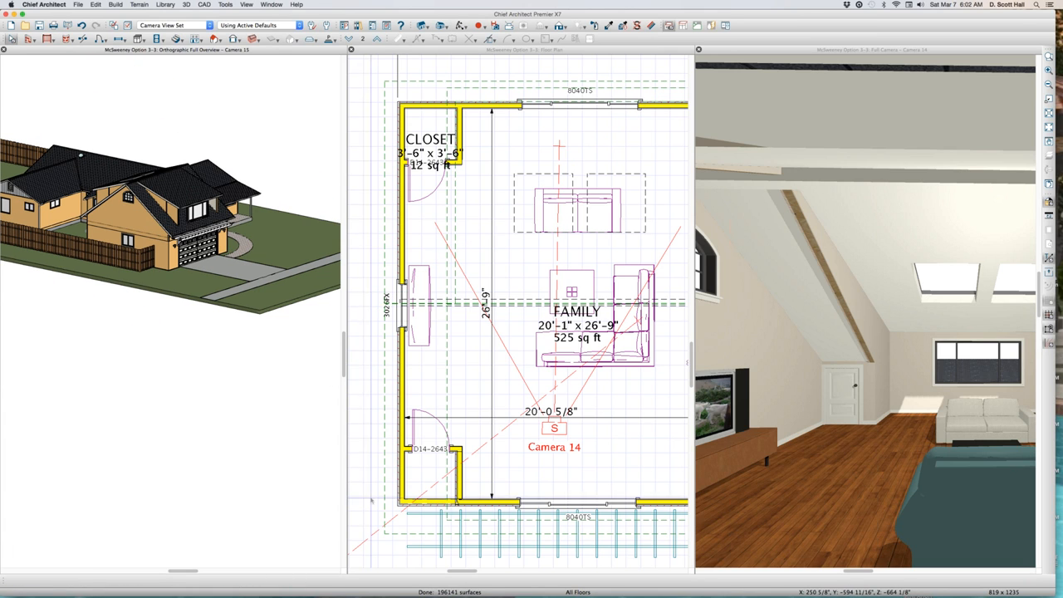
scroll(274, 230, "up", 3)
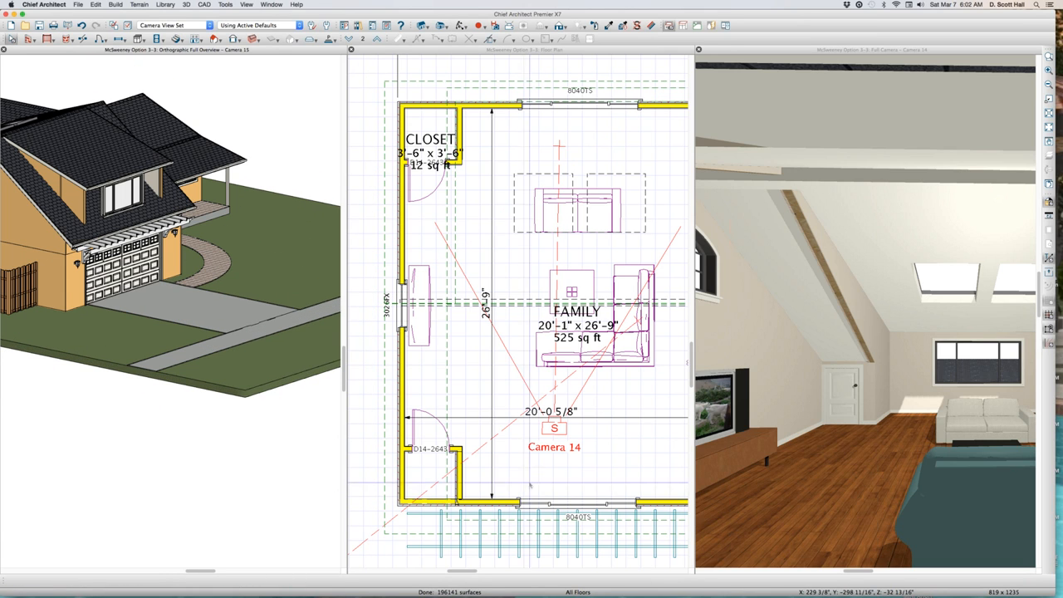
left_click(384, 455)
left_click(384, 455)
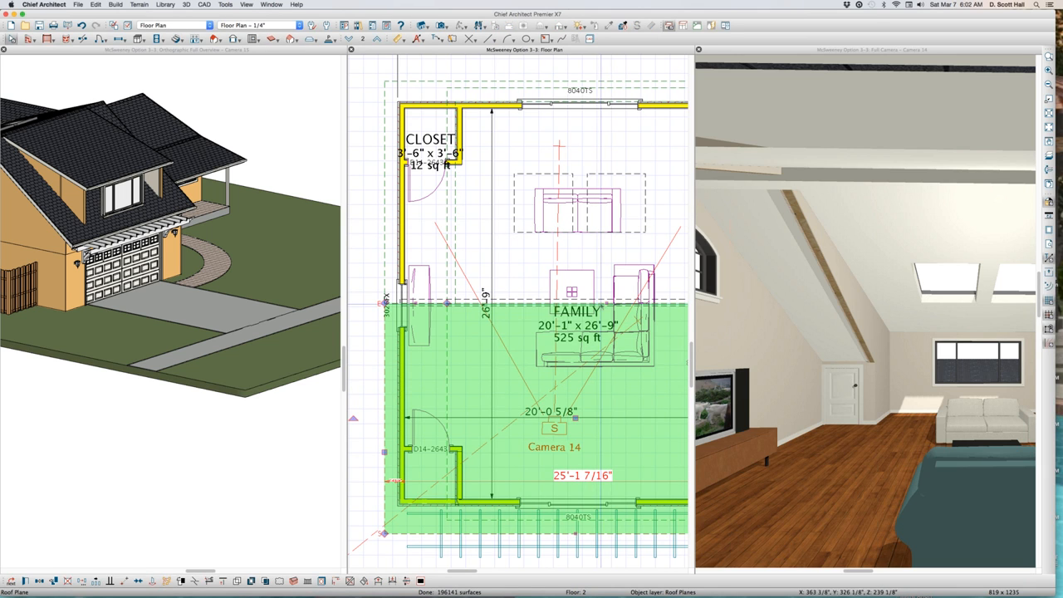
left_click_drag(608, 304, 456, 505)
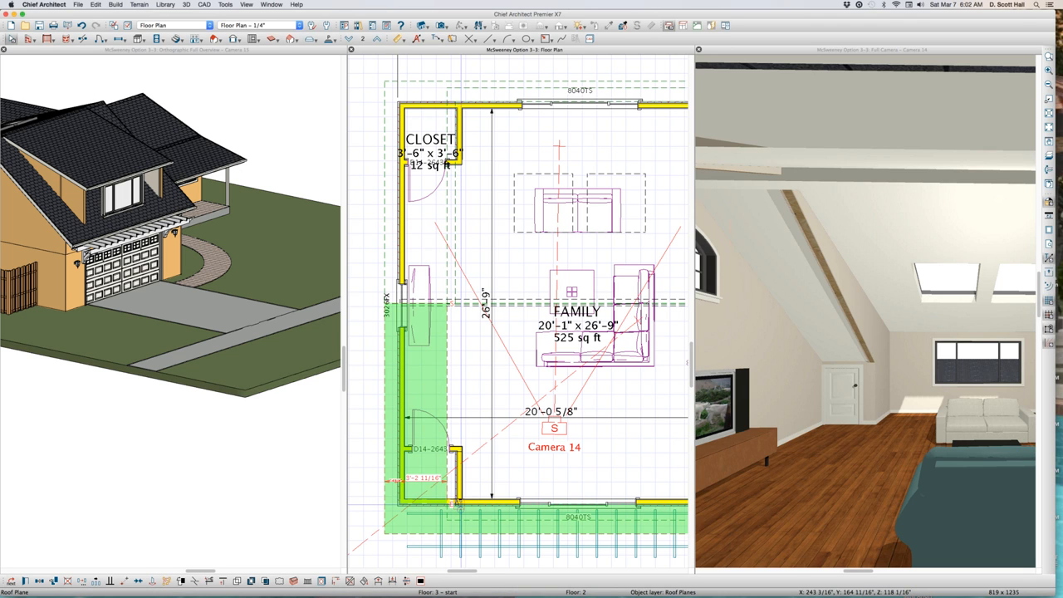
Align the inner corner of the southern L-shaped roof plane with the southwest closet's side wall
scroll(455, 505, "up", 4)
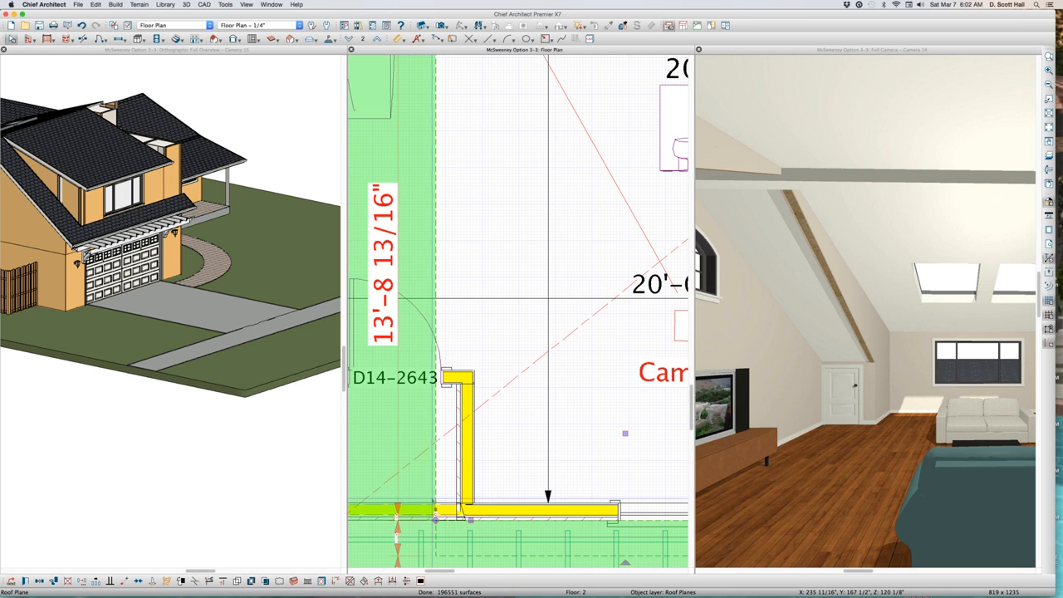
left_click_drag(441, 518, 461, 516)
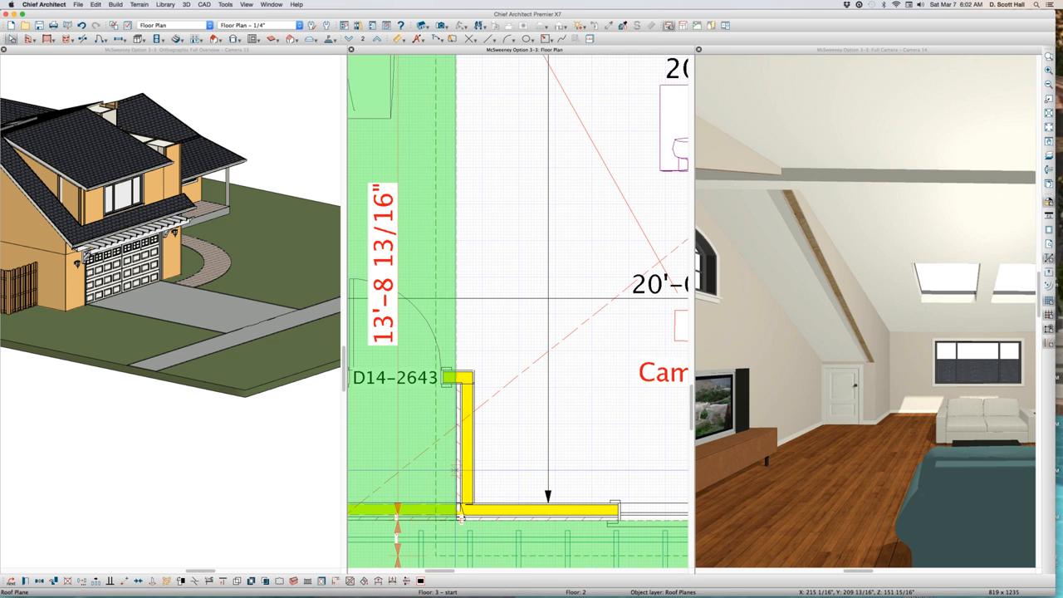
scroll(403, 418, "down", 5)
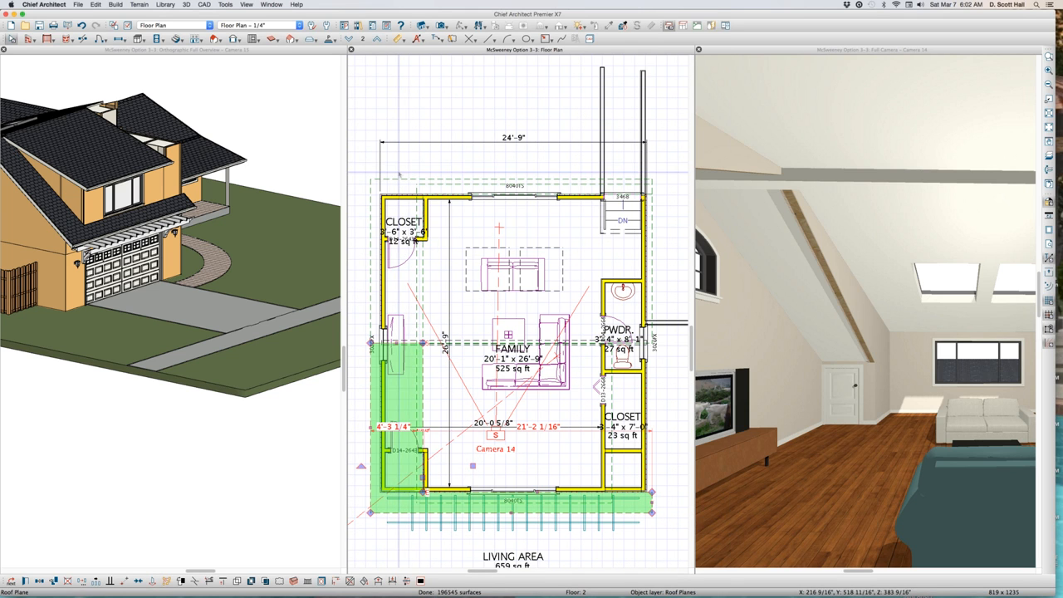
Examine the reshaped lower roof planes and the upper roof planes in the plan and the exterior overview
left_click(407, 176)
left_click(400, 183)
scroll(401, 191, "up", 2)
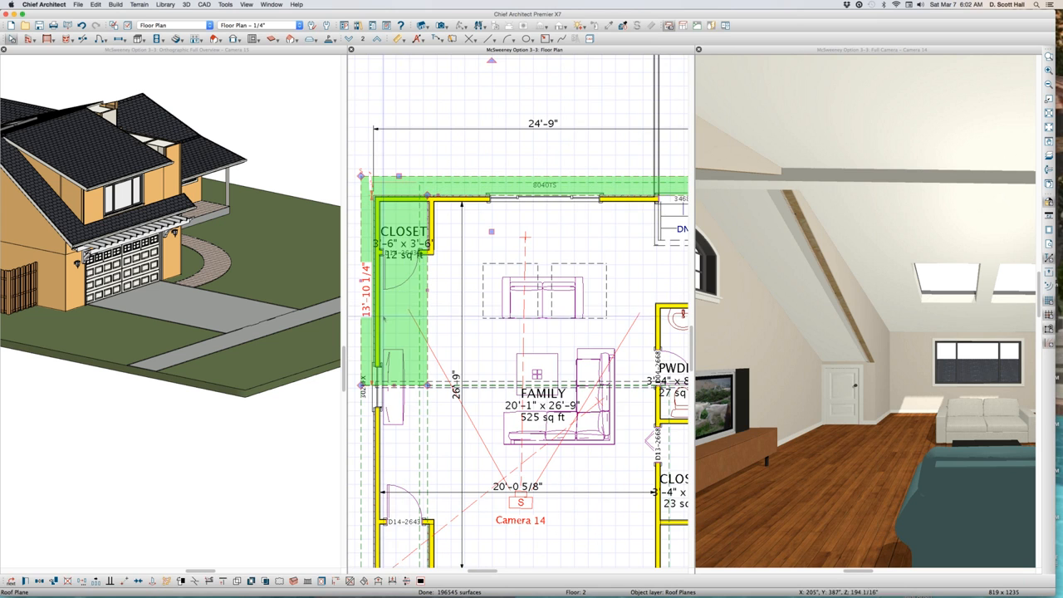
scroll(407, 424, "down", 1)
scroll(407, 422, "up", 1)
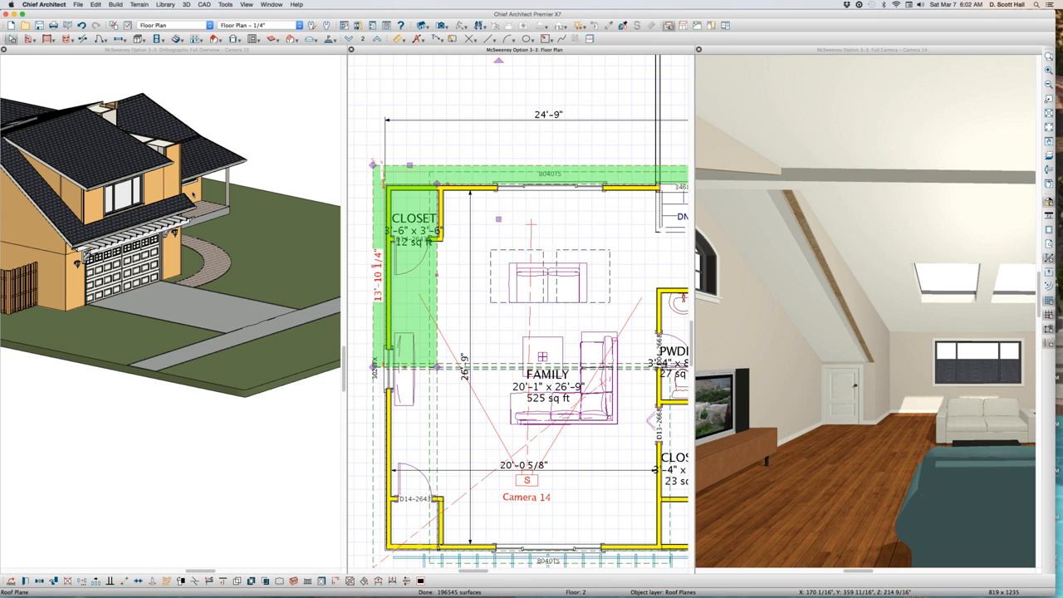
left_click(319, 135)
scroll(305, 141, "down", 2)
left_click_drag(216, 128, 90, 218)
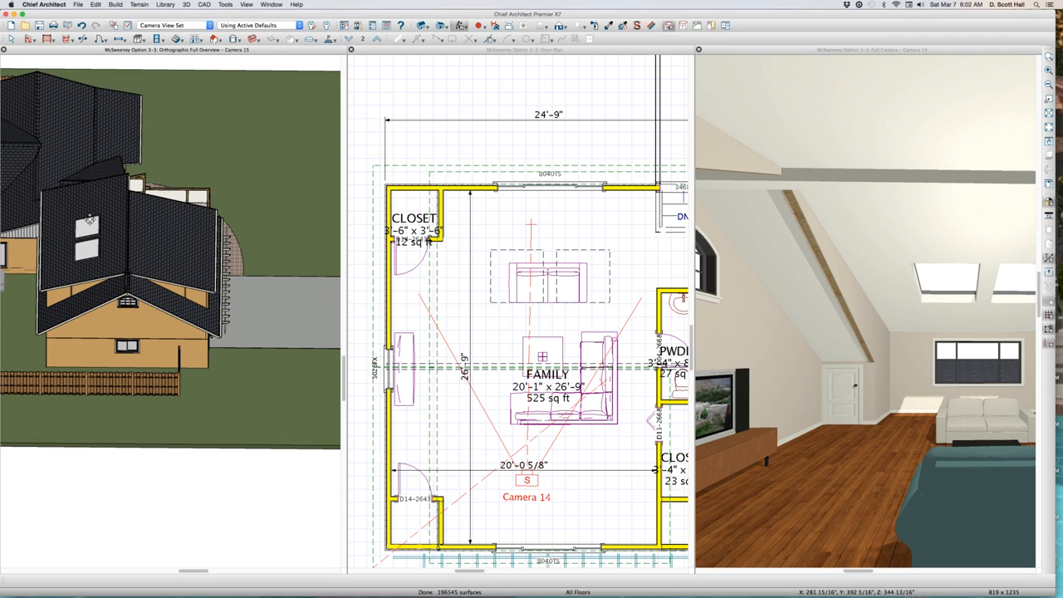
scroll(121, 285, "up", 2)
left_click(121, 285)
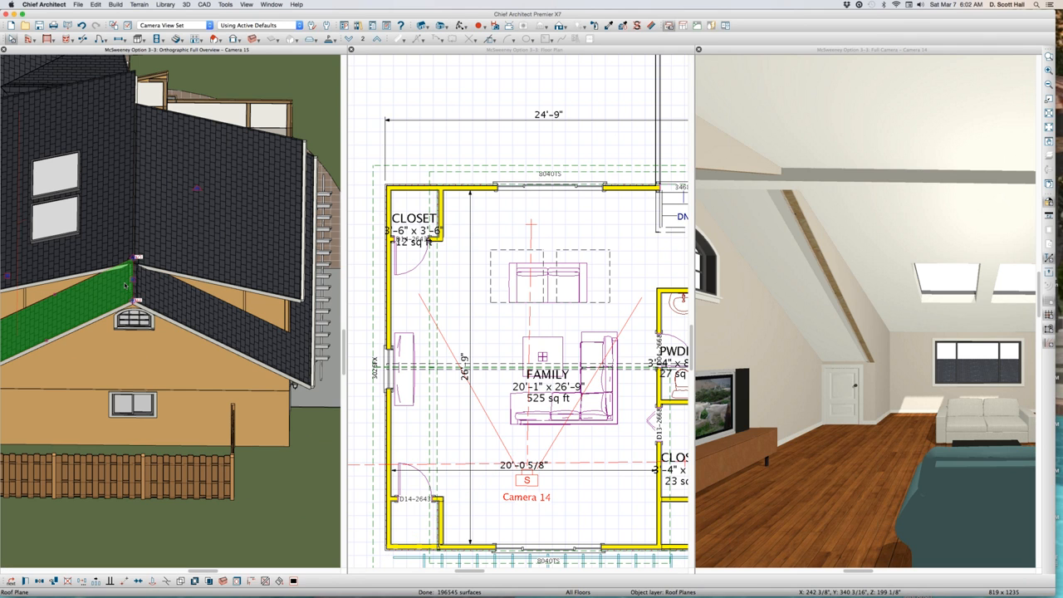
left_click(146, 290, "shift")
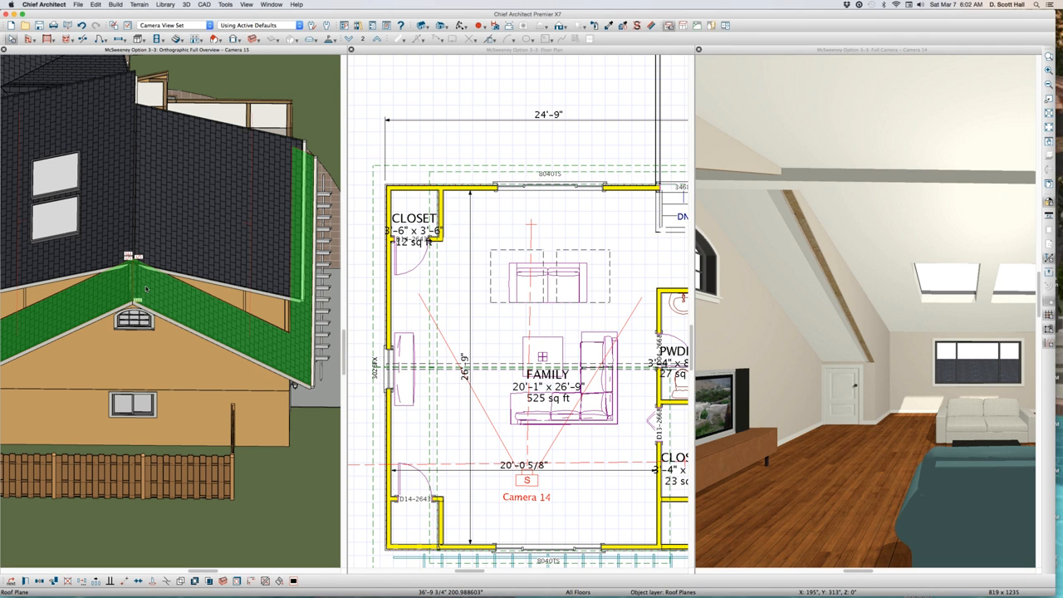
left_click(139, 274, "shift")
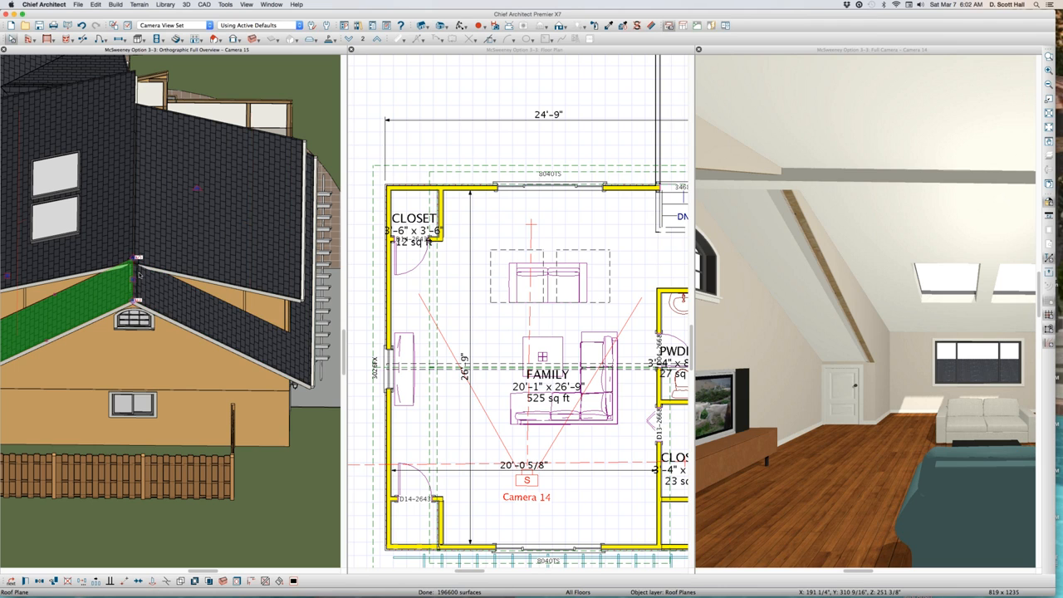
left_click(146, 185)
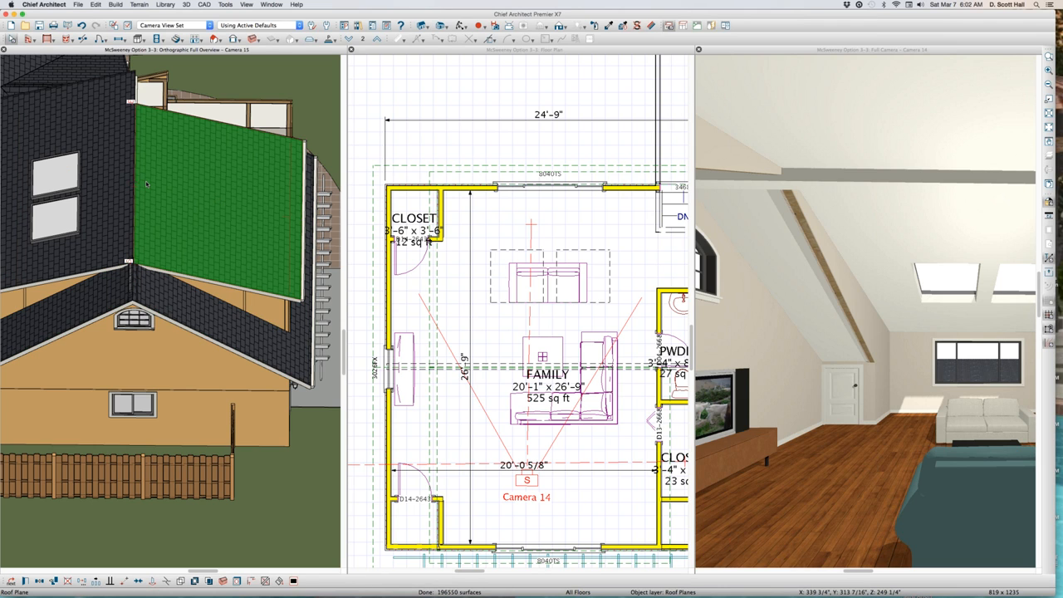
left_click(130, 189, "shift")
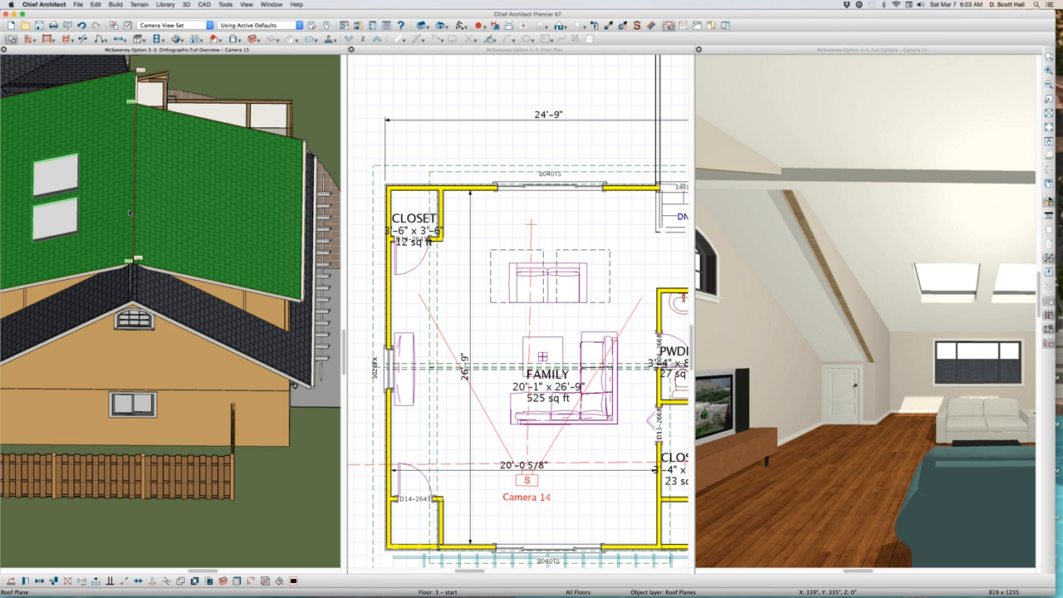
scroll(177, 197, "down", 3)
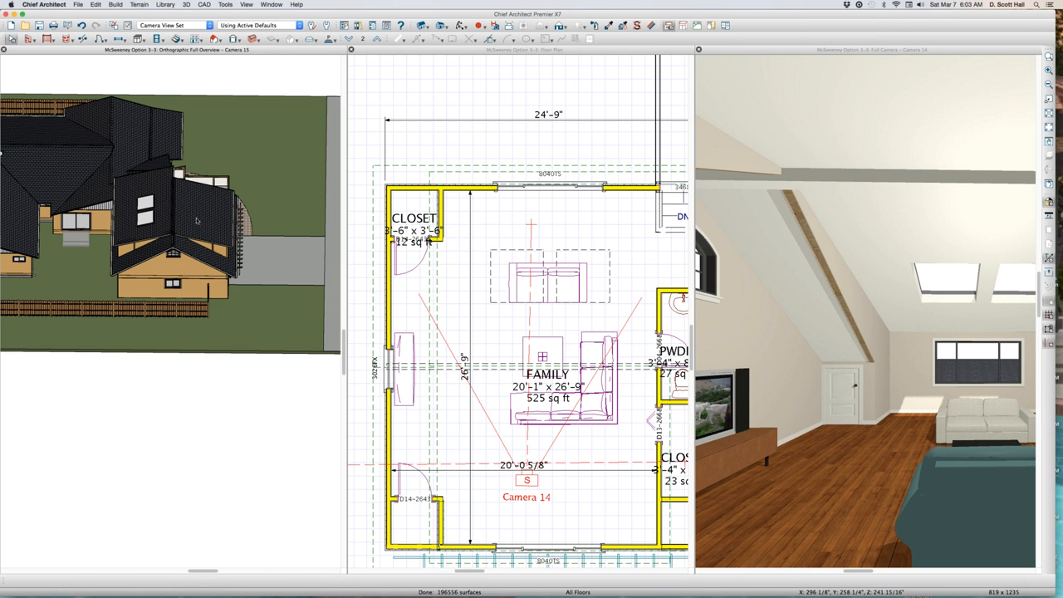
key("o")
left_click_drag(220, 290, 200, 248)
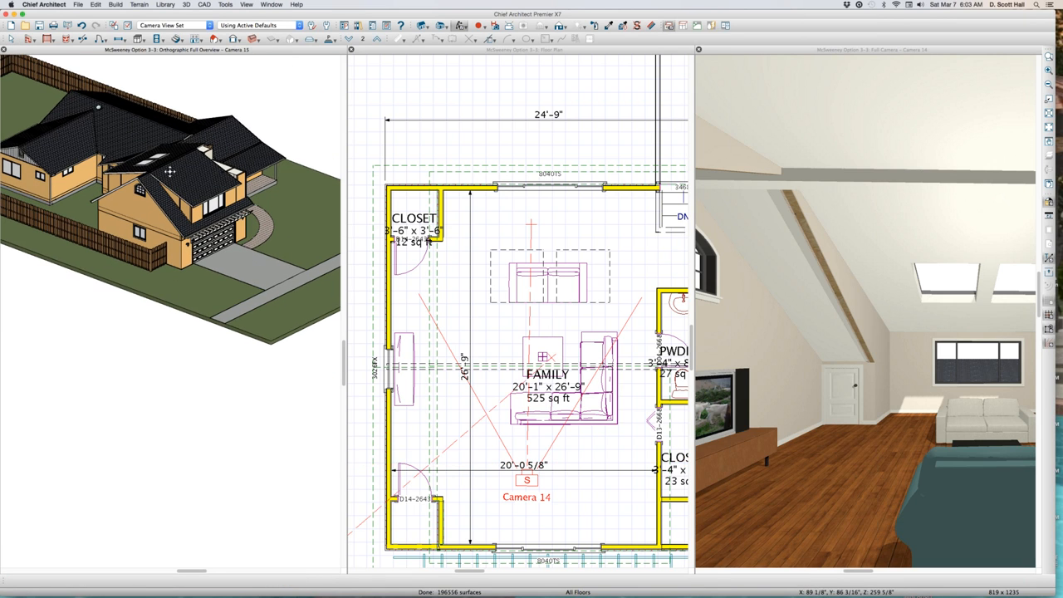
scroll(178, 159, "up", 4)
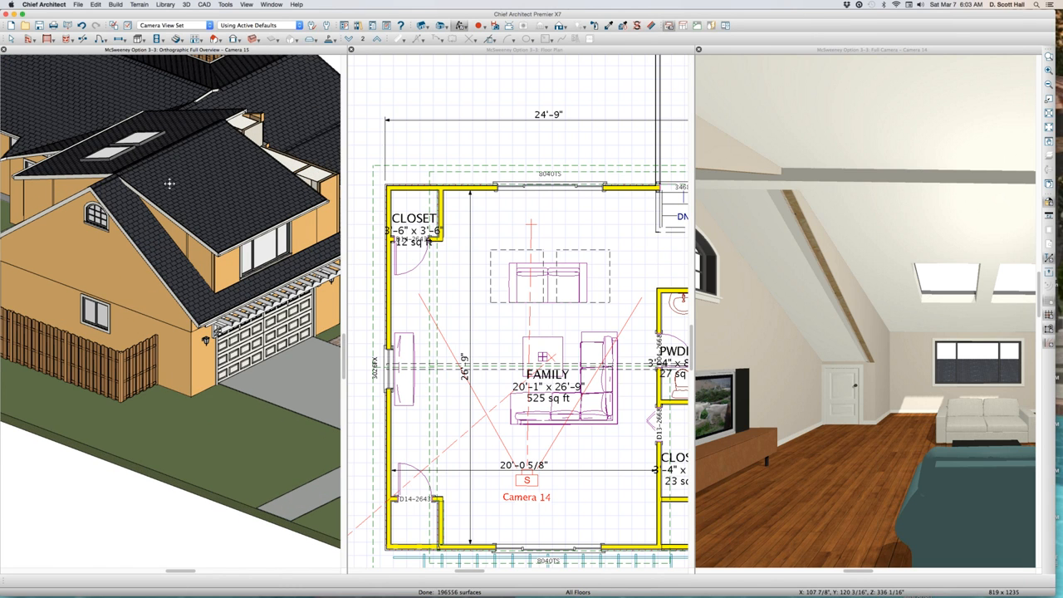
Close the orthographic exterior overview, leaving the floor plan and the interior camera view open
key("super+w")
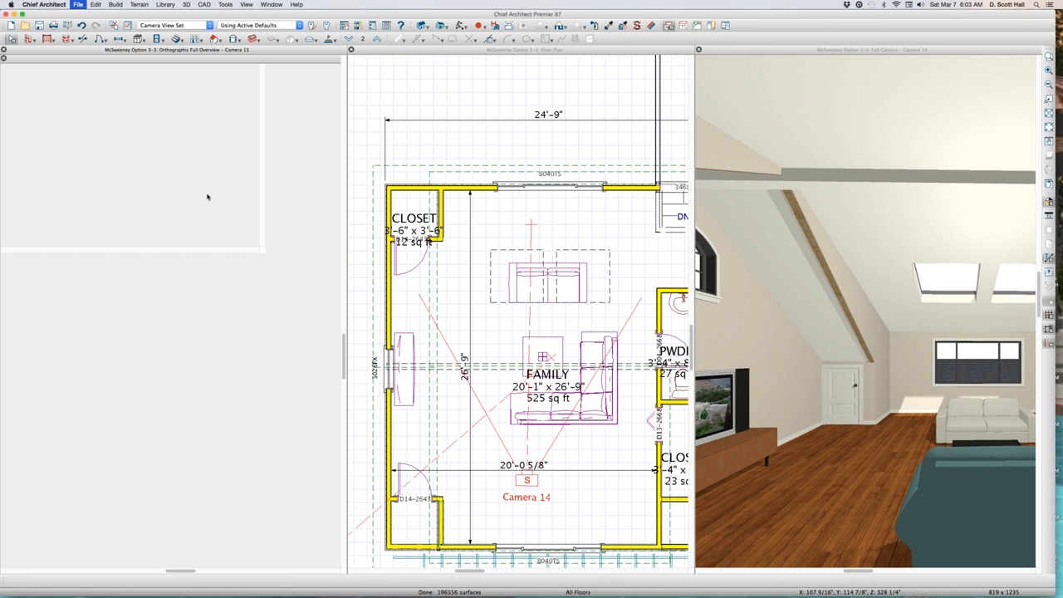
scroll(427, 267, "down", 1)
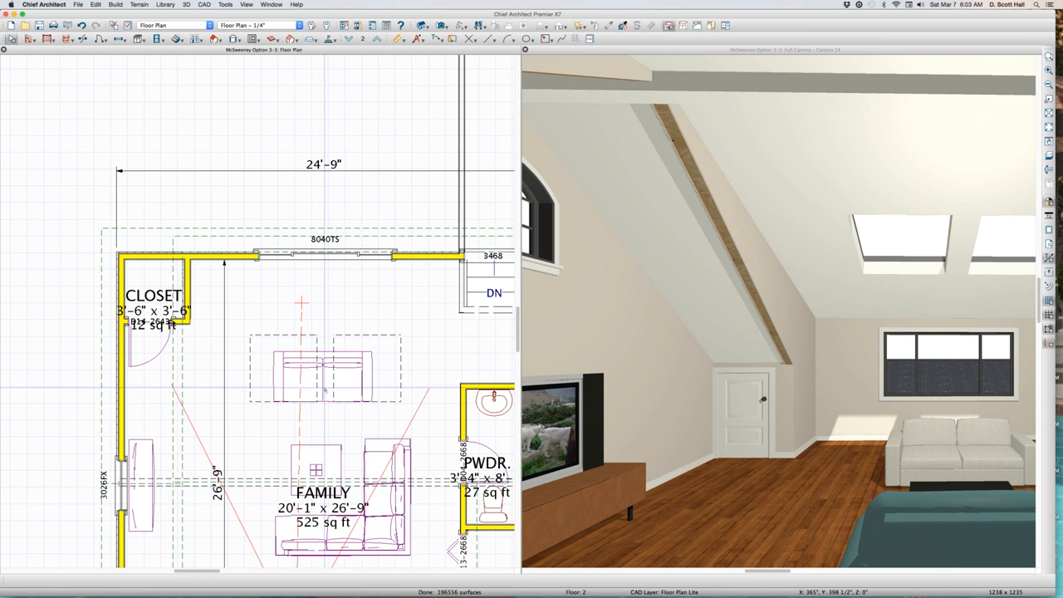
scroll(168, 348, "up", 1)
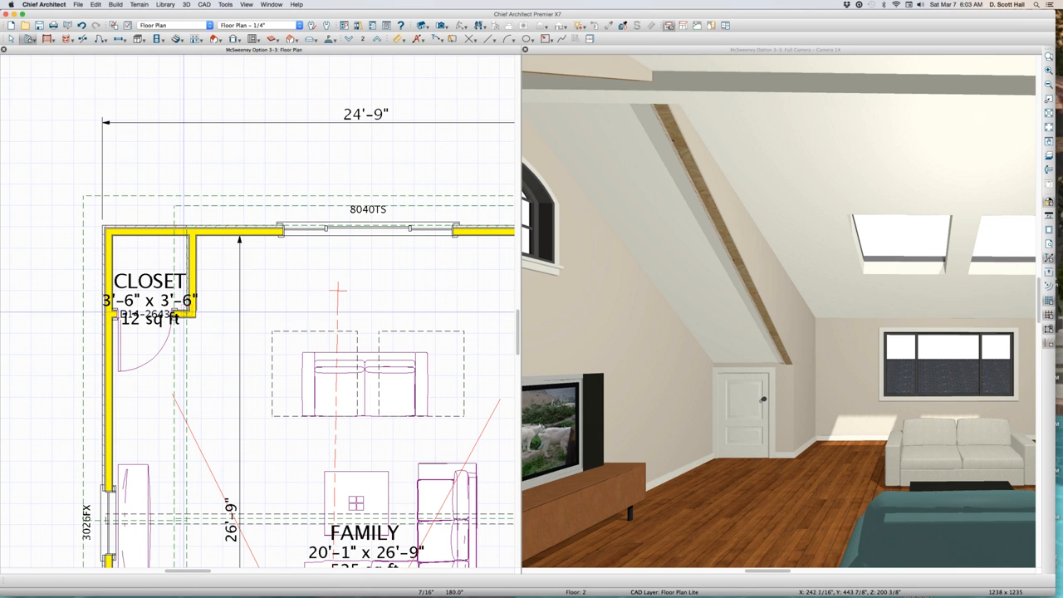
Turn on High Shed/Gable Wall for the two interior walls enclosing the northwest closet
left_click(184, 314)
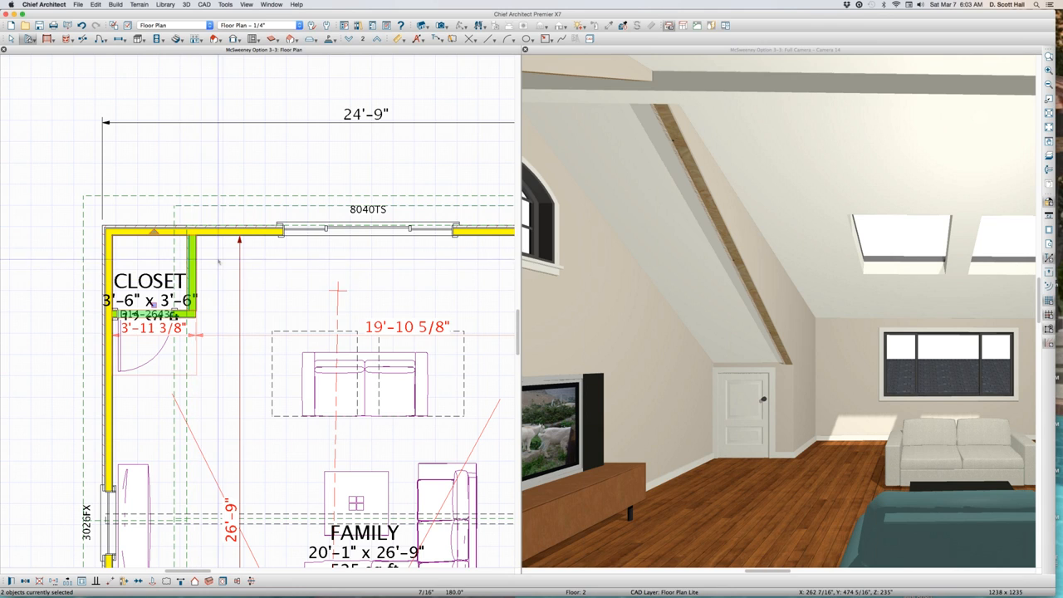
key("super+e")
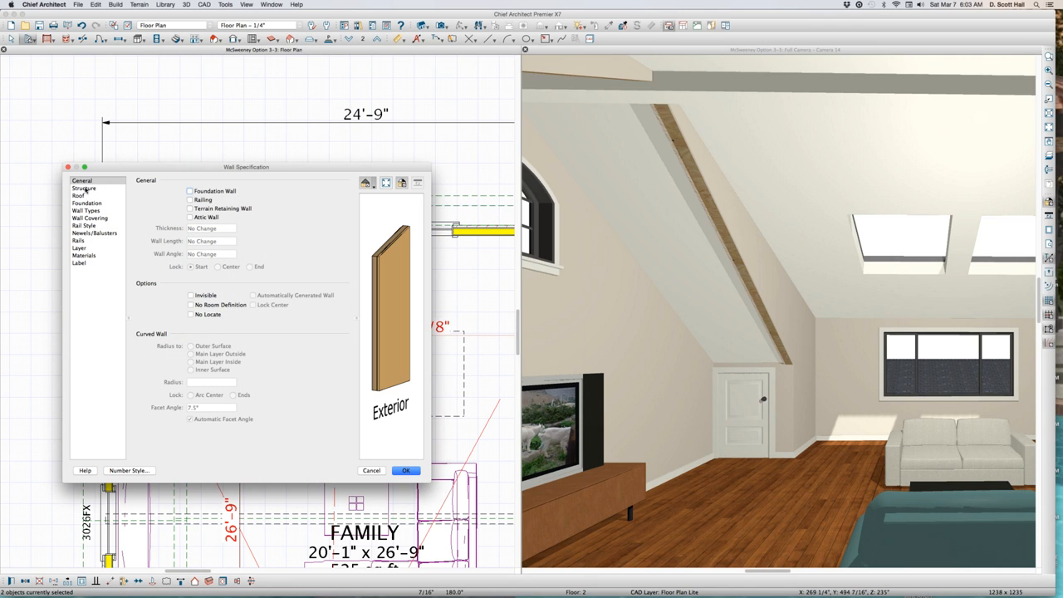
left_click(84, 188)
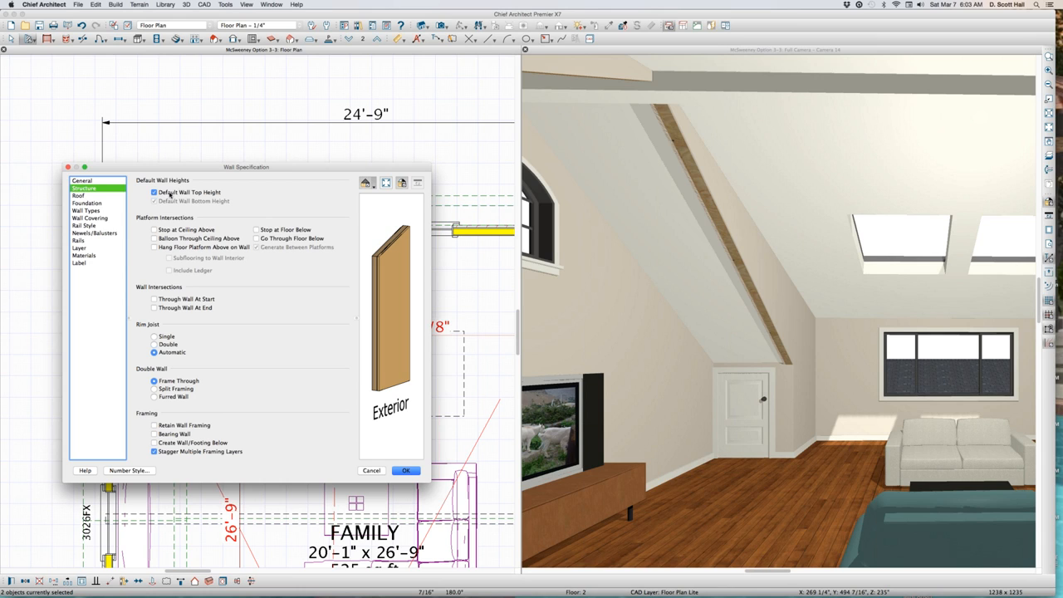
left_click(78, 196)
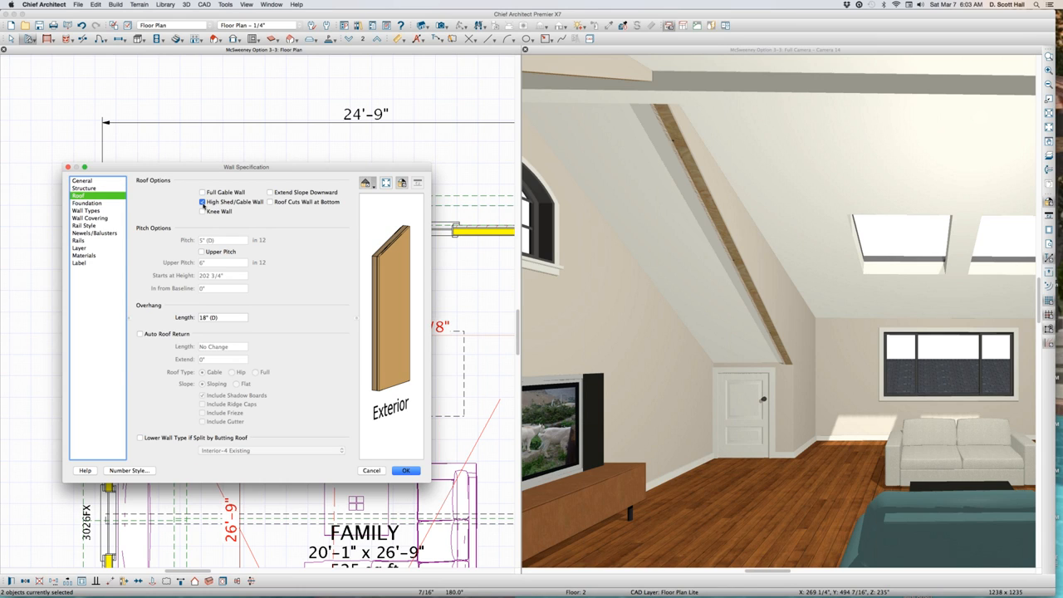
key("Return")
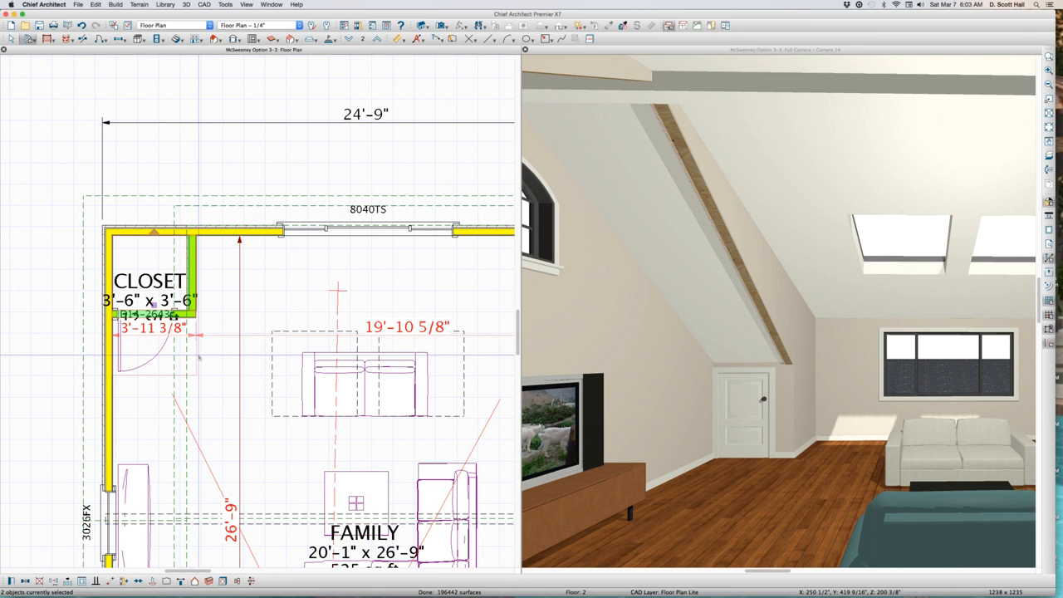
Apply roof options with Full Gable, High Shed/Gable and Knee Wall off to the two interior walls enclosing the southwest closet
scroll(185, 399, "down", 3)
scroll(180, 515, "down", 4)
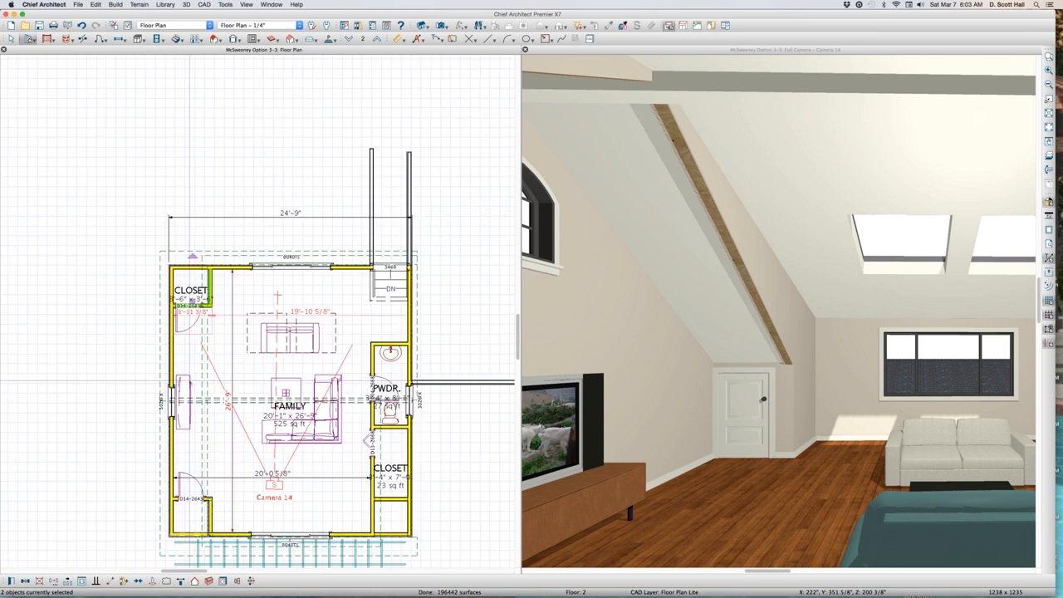
scroll(197, 479, "up", 5)
scroll(193, 435, "up", 3)
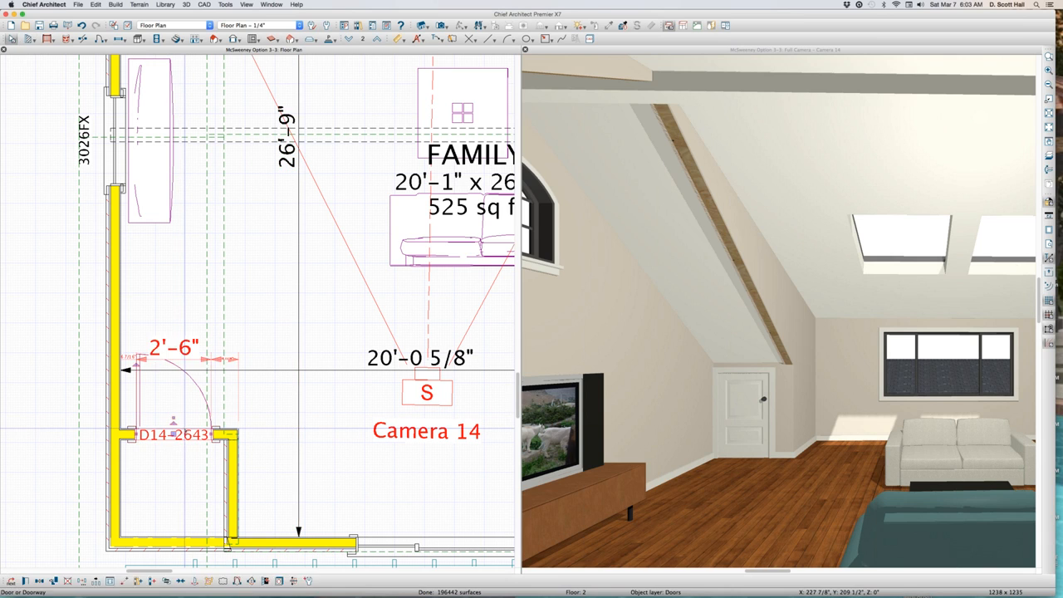
left_click(131, 436)
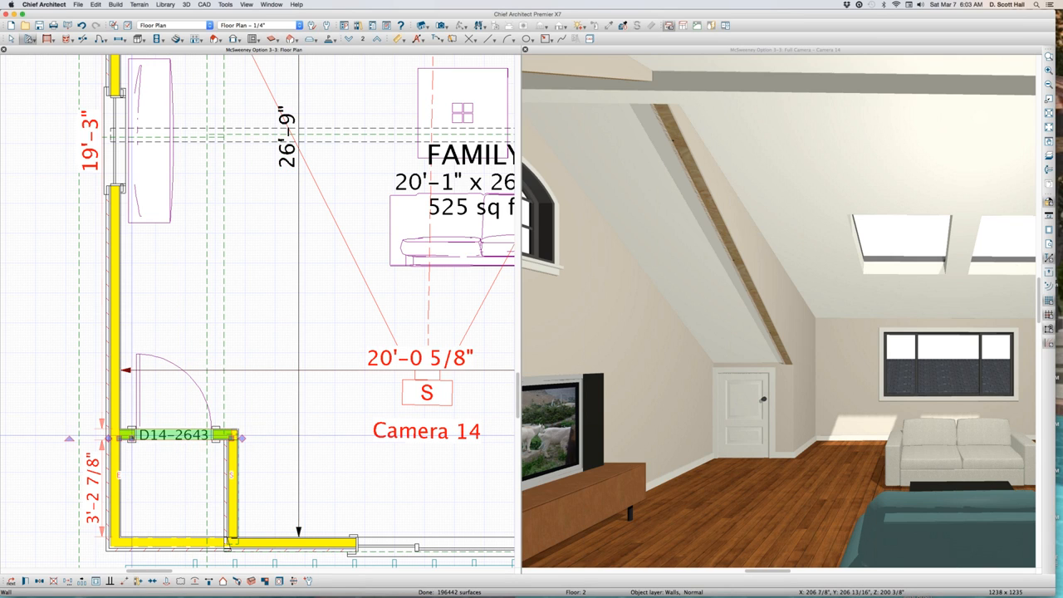
left_click(232, 464, "shift")
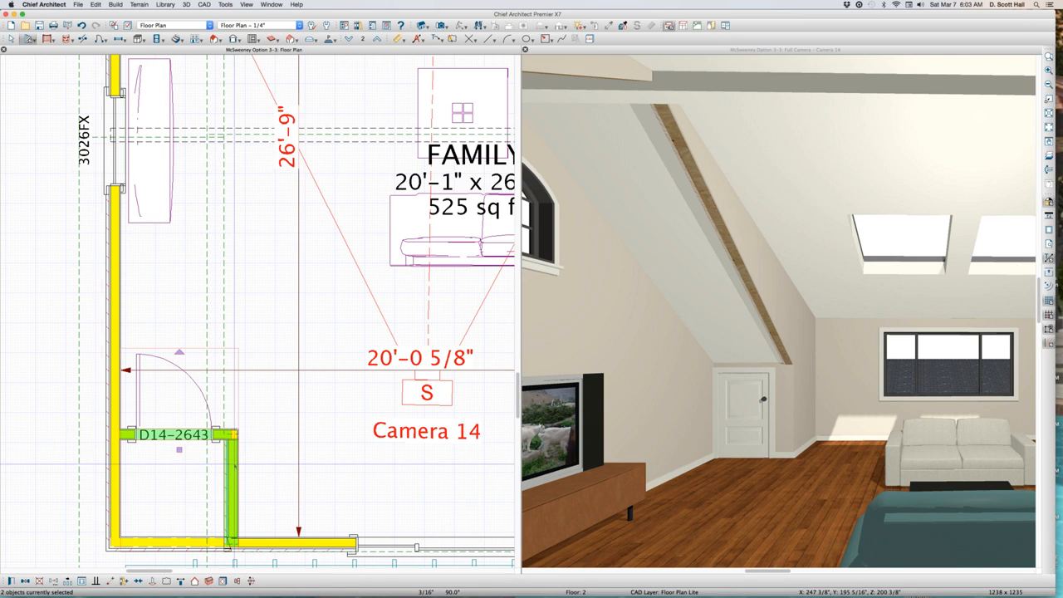
key("super+e")
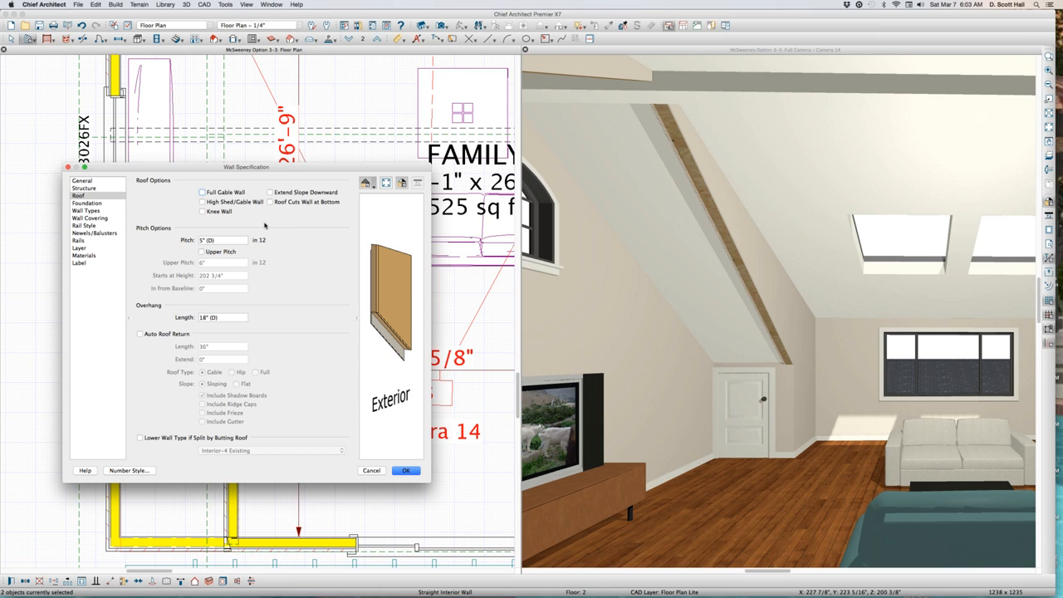
key("Return")
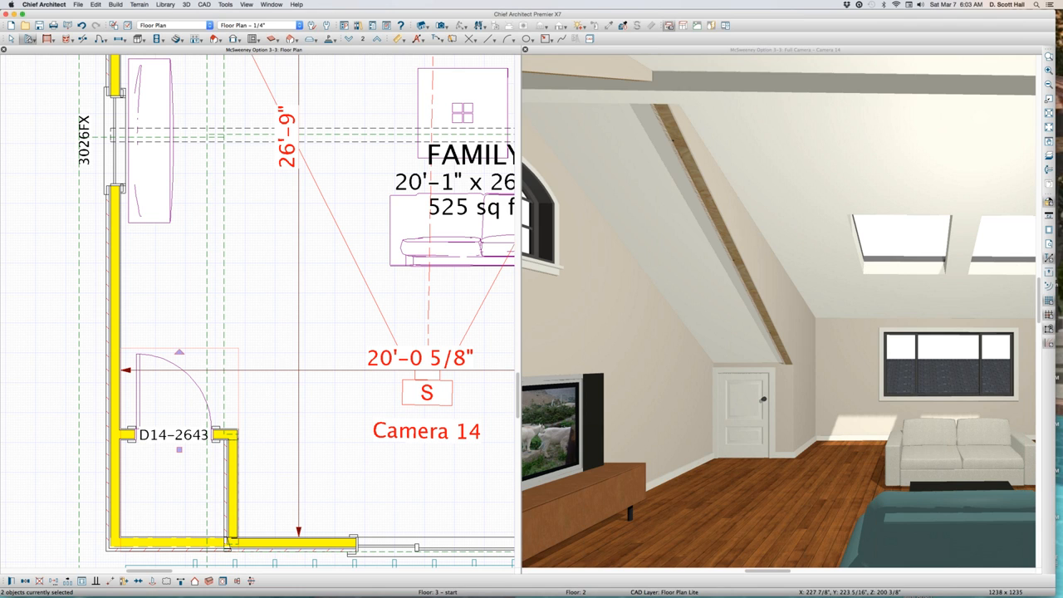
key("Escape")
Add a break to the northern L-shaped roof plane's inner edge south of the closet and move the lower segment out to the closet's side wall face
scroll(277, 307, "down", 1)
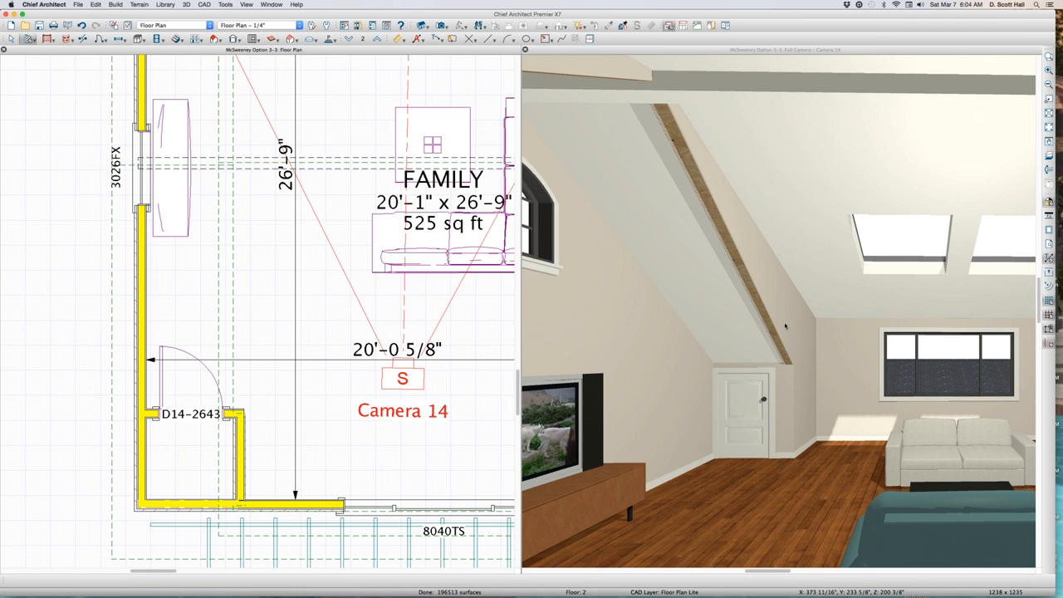
scroll(781, 343, "up", 2)
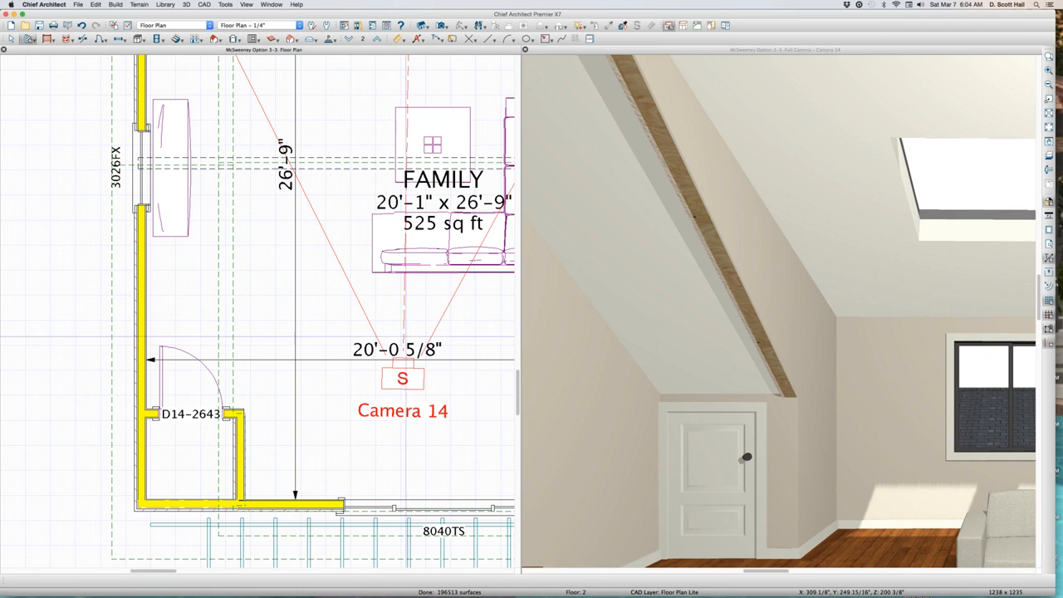
scroll(366, 317, "down", 4)
scroll(312, 98, "up", 1)
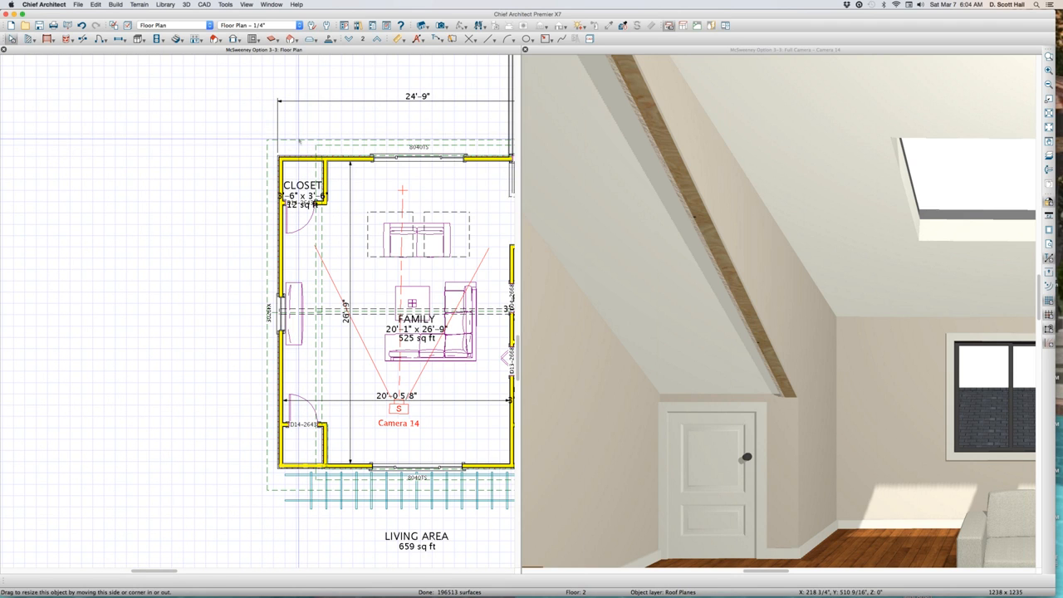
left_click(299, 138)
scroll(325, 287, "up", 1)
key("3")
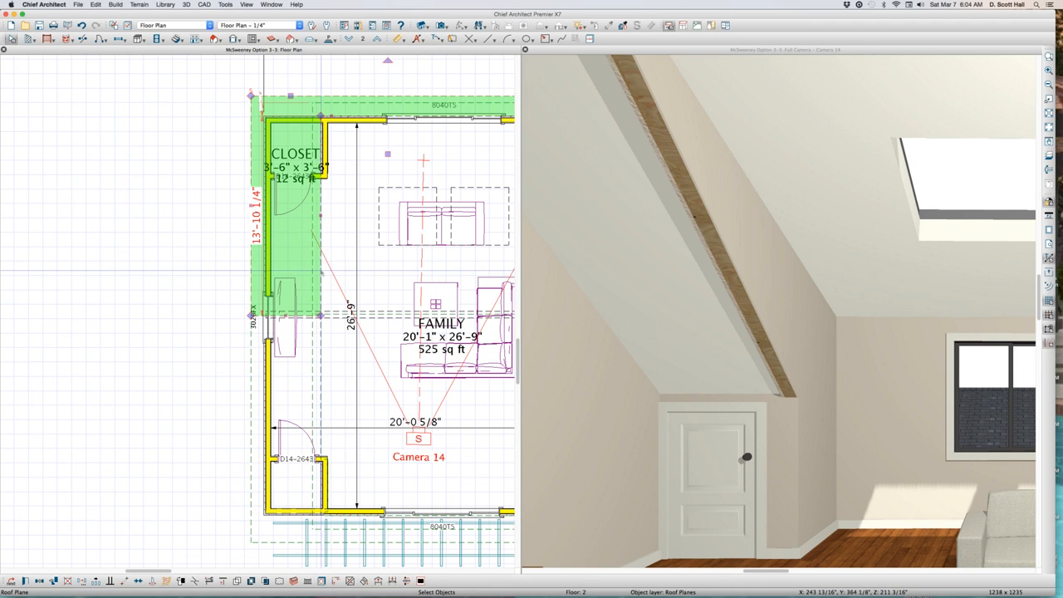
left_click(323, 199)
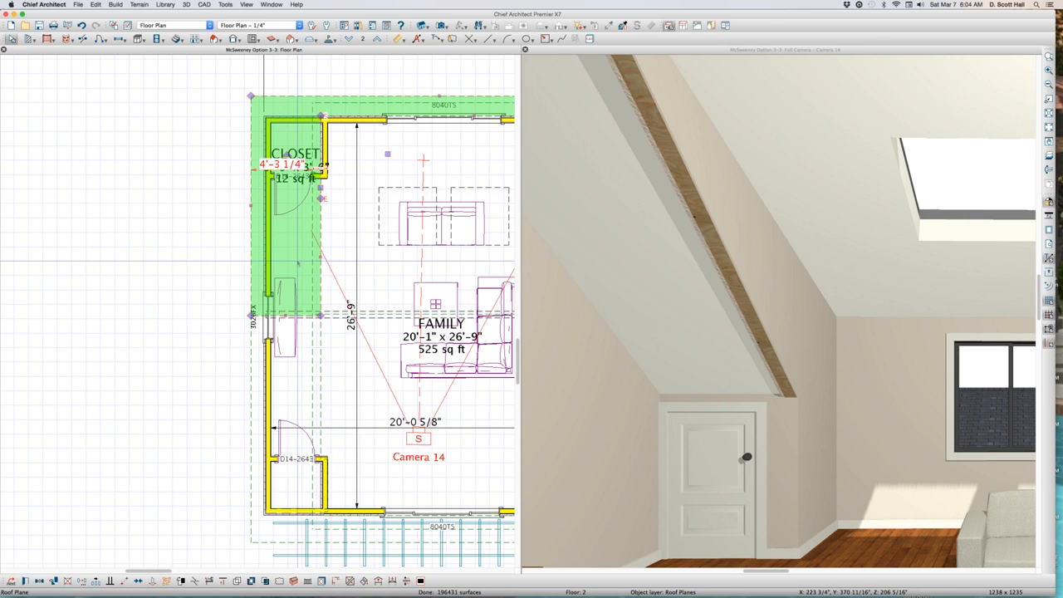
left_click_drag(322, 256, 331, 162)
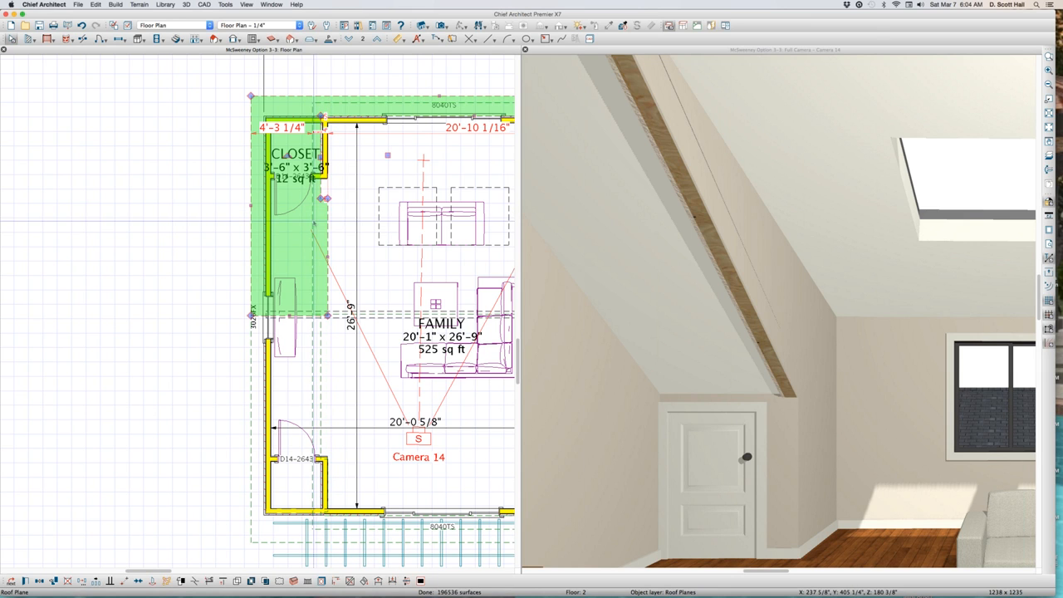
Move the short offset edge of the northern roof plane up to the northwest closet's door wall
scroll(330, 161, "up", 3)
left_click_drag(329, 180, 328, 125)
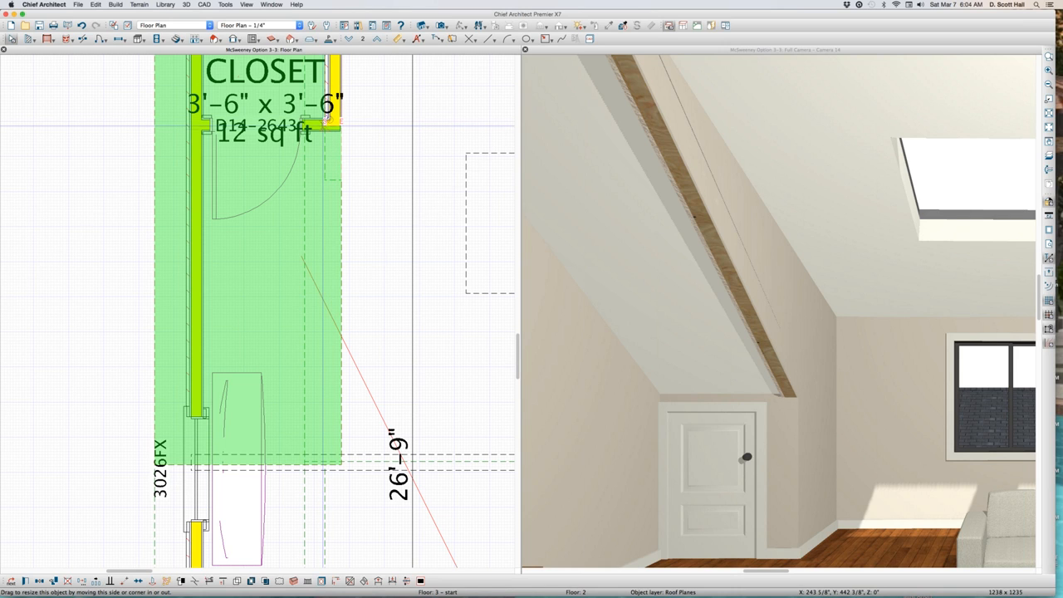
left_click_drag(324, 126, 323, 127)
left_click(310, 124)
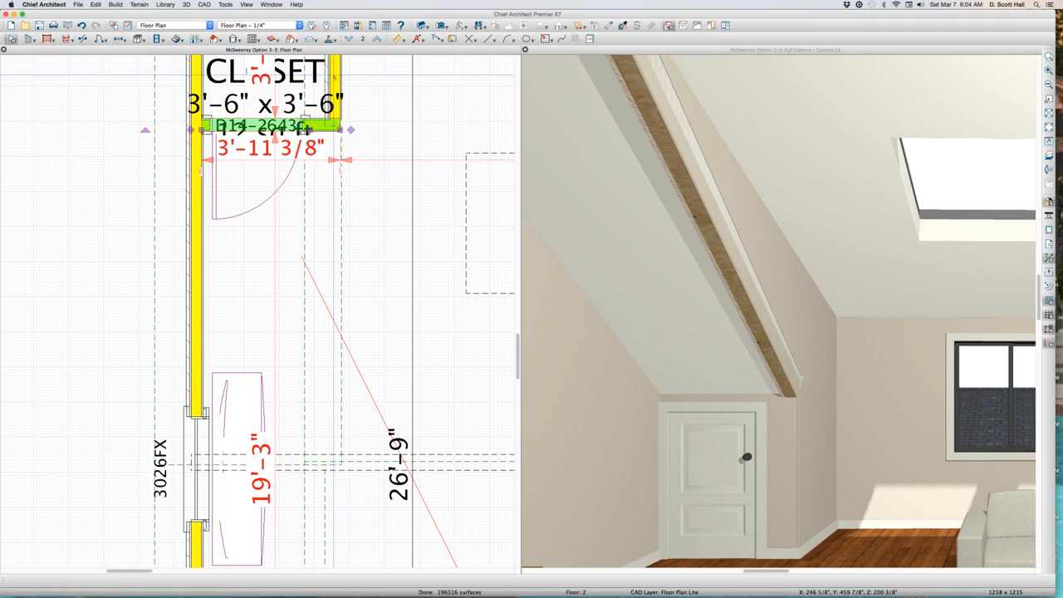
scroll(309, 160, "down", 3)
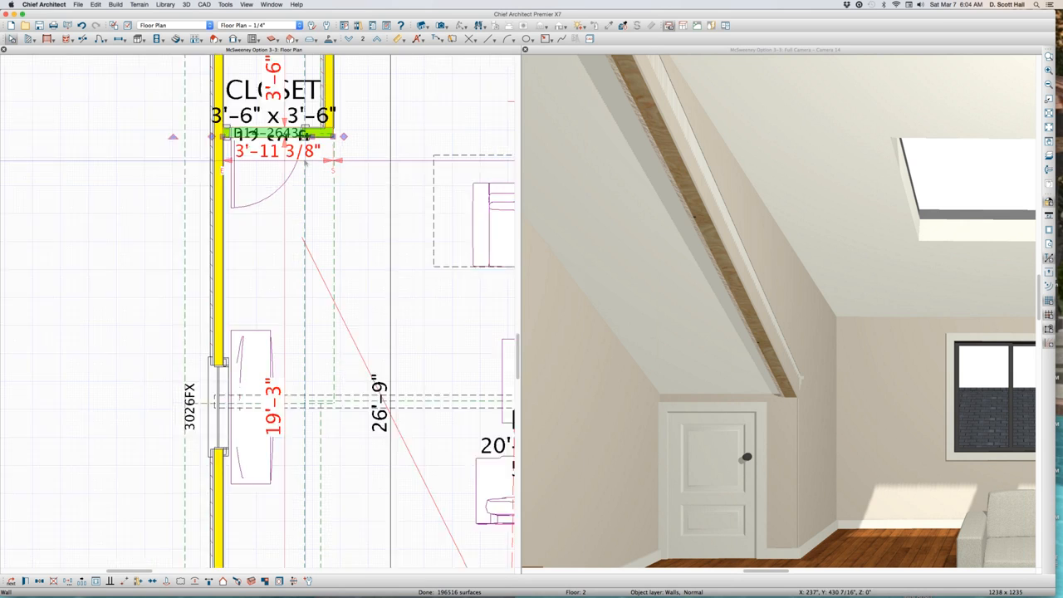
scroll(305, 163, "down", 2)
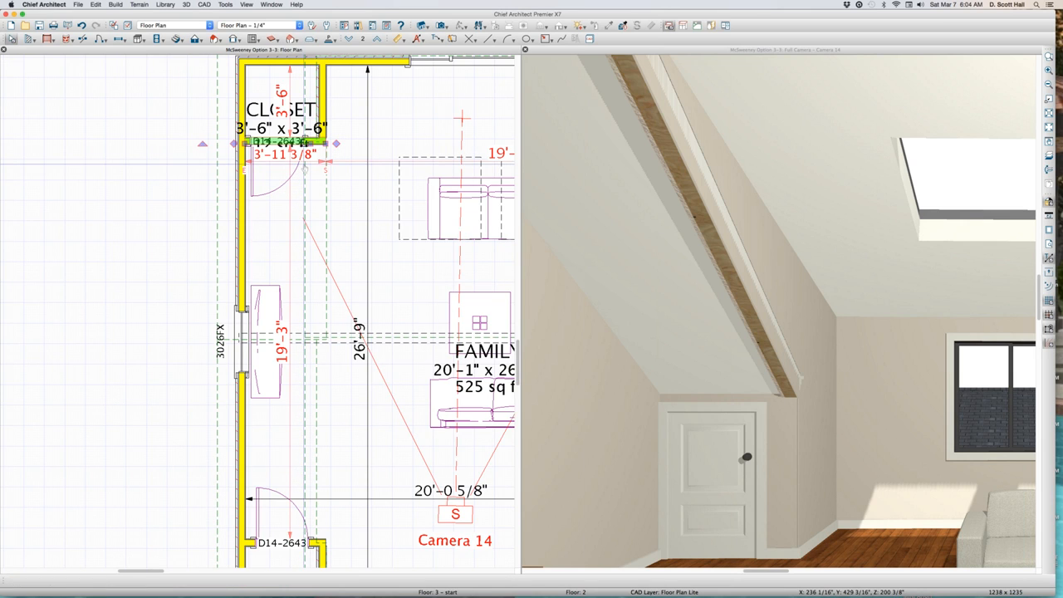
left_click(308, 179)
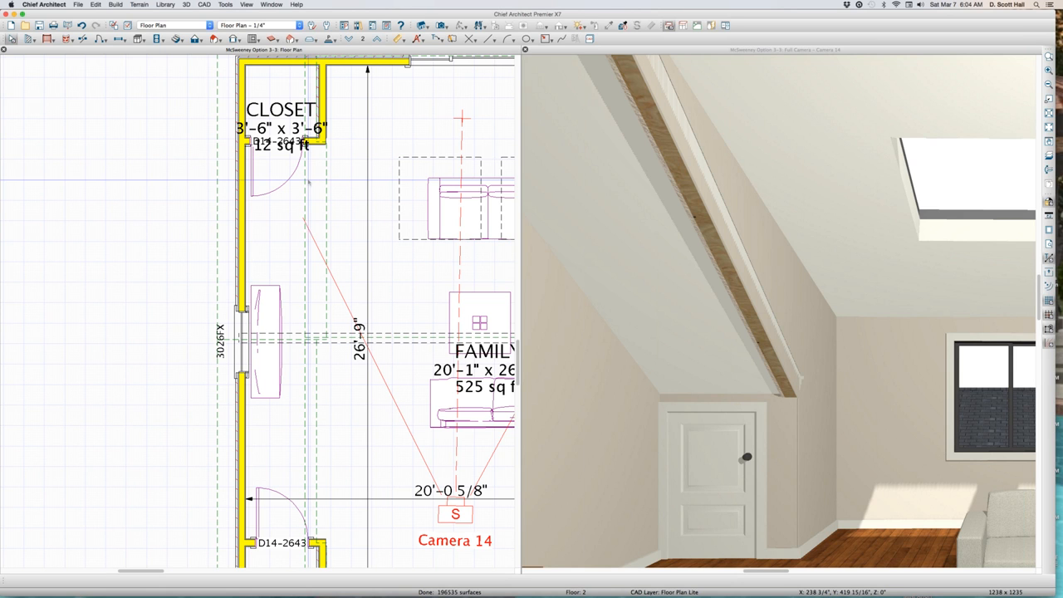
Align the southern L-shaped roof plane's inner edge with the southwest closet's side wall face, with its offset corner at the door wall
scroll(309, 183, "down", 3)
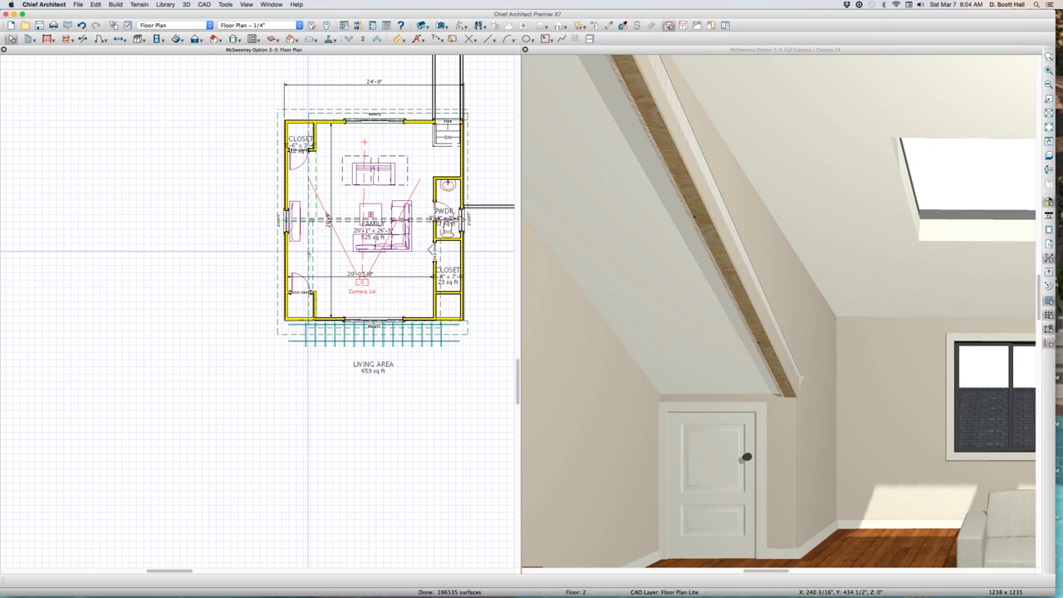
scroll(306, 265, "up", 4)
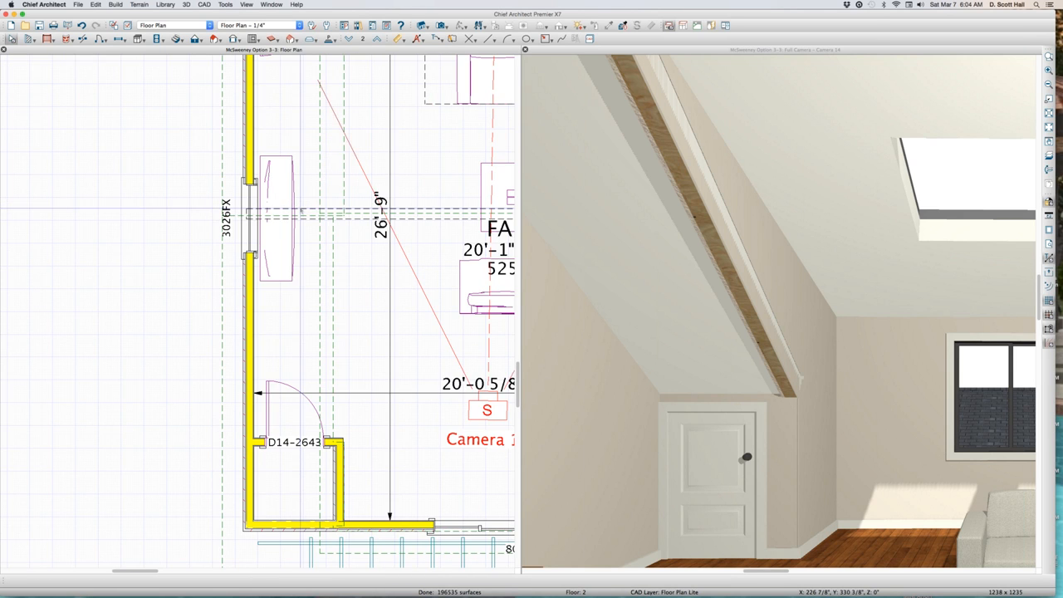
scroll(312, 243, "down", 1)
scroll(313, 241, "up", 2)
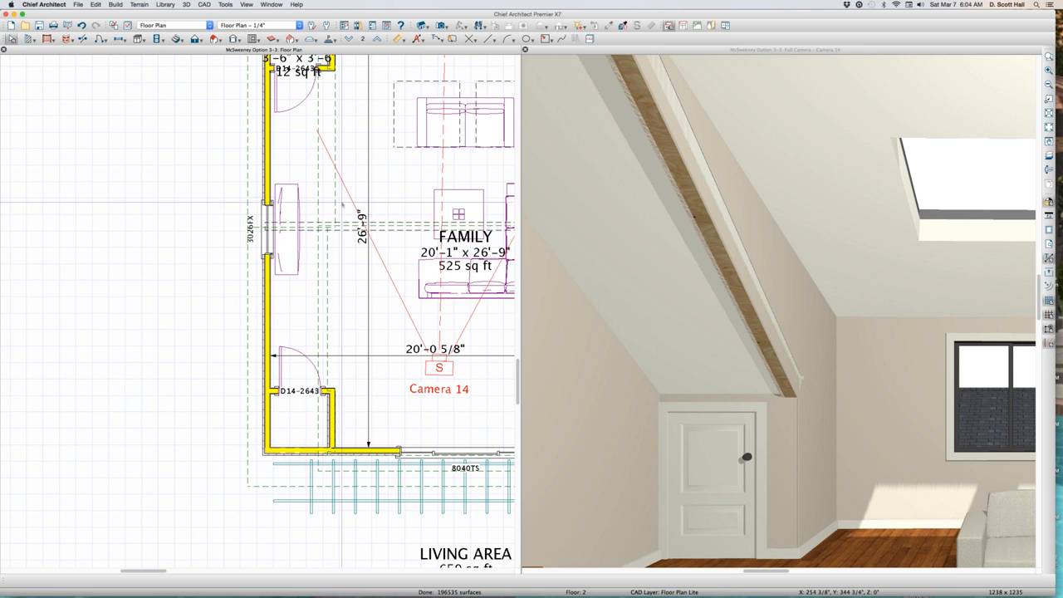
scroll(335, 206, "up", 3)
left_click(333, 212)
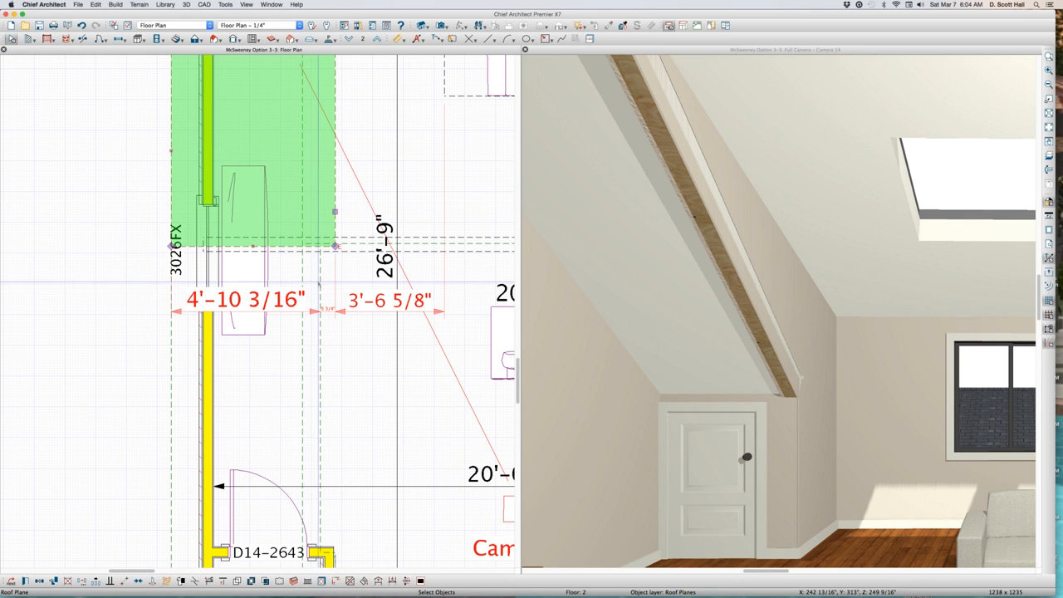
left_click(170, 343)
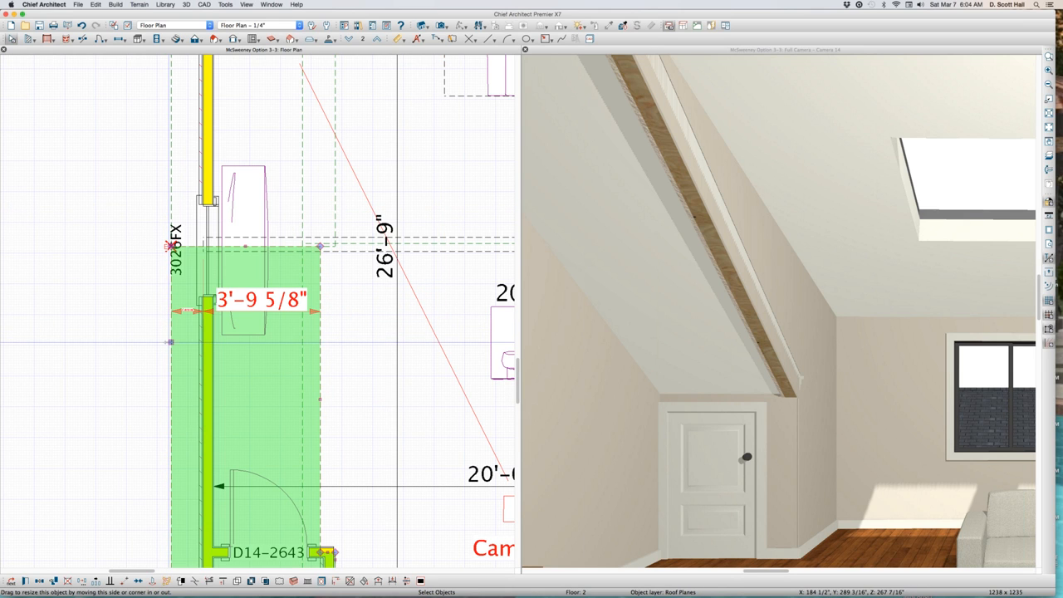
scroll(305, 351, "down", 3)
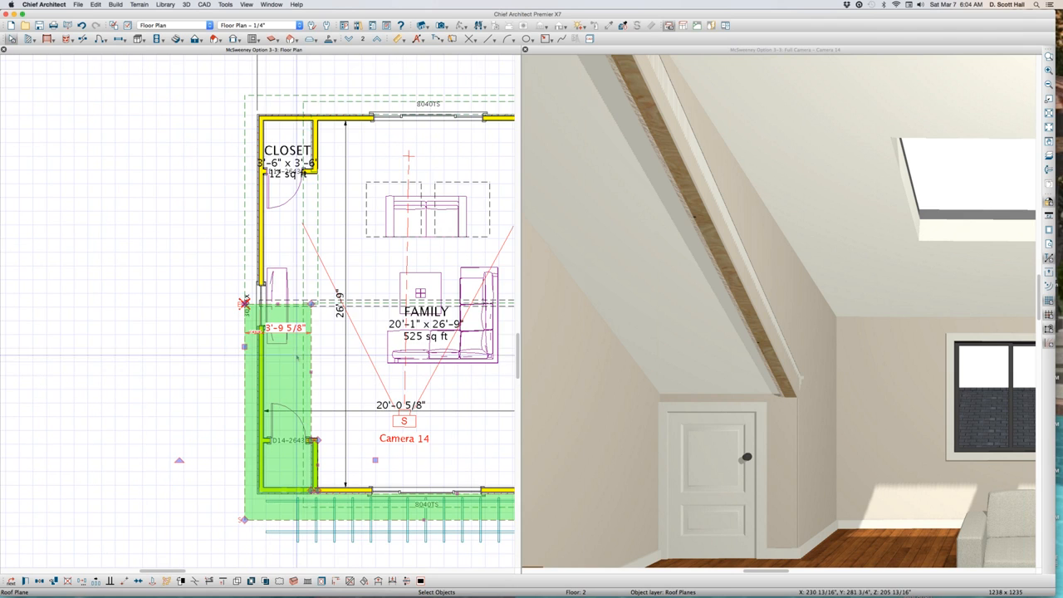
scroll(309, 478, "up", 4)
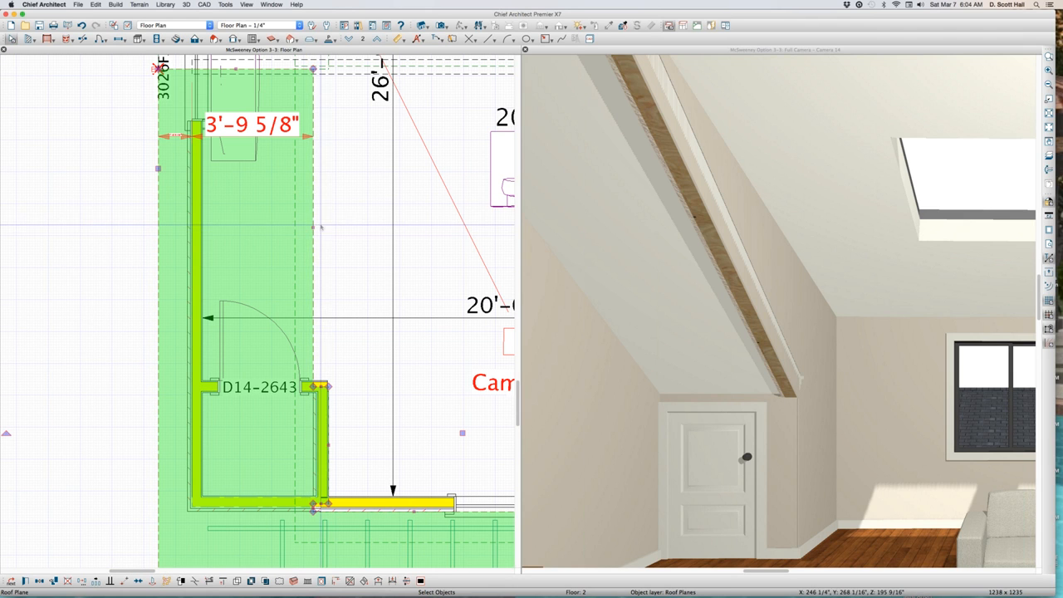
left_click_drag(313, 230, 348, 235)
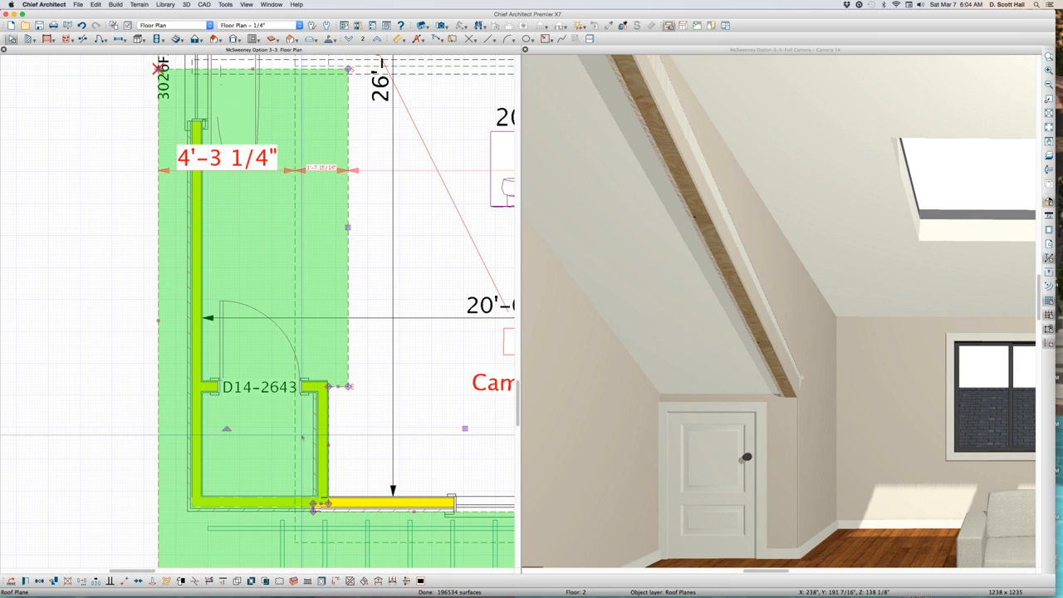
left_click_drag(320, 507, 328, 389)
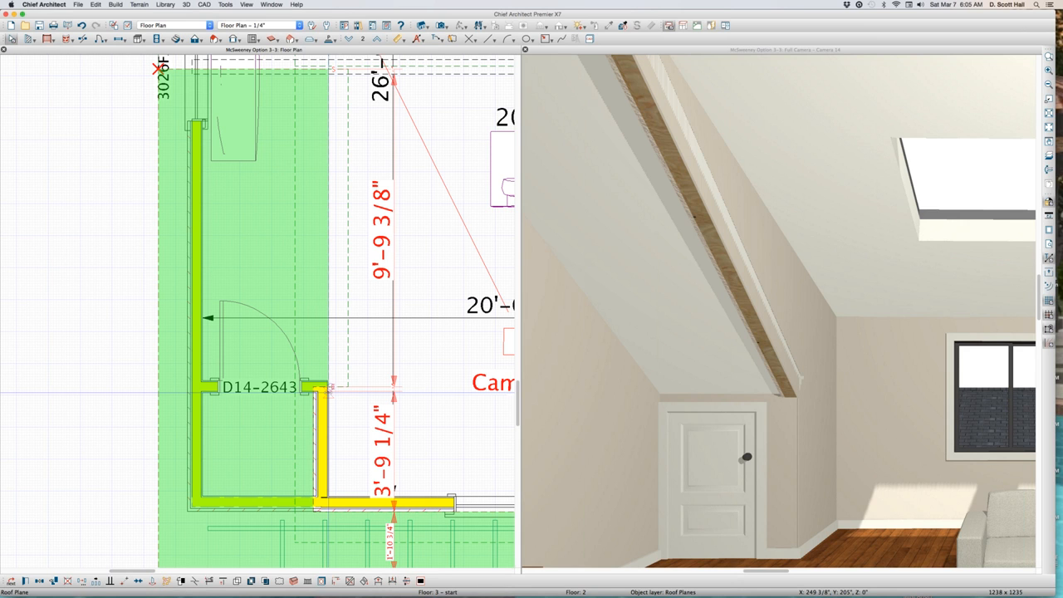
Examine the northern roof plane's outline at the northwest closet and the specification settings of the closet's side wall
scroll(257, 357, "down", 5)
scroll(273, 121, "up", 1)
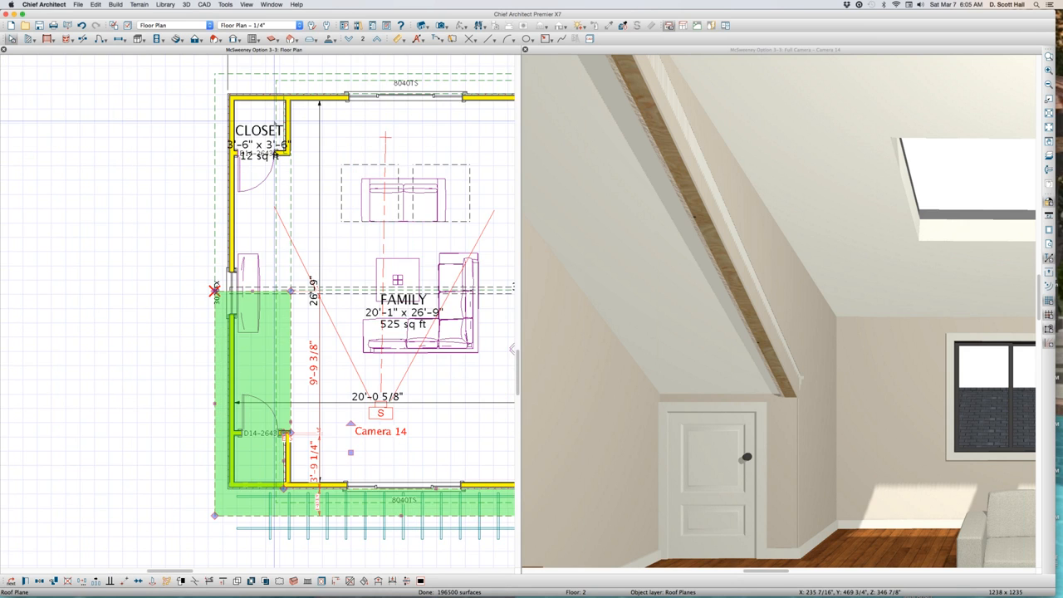
scroll(274, 121, "up", 3)
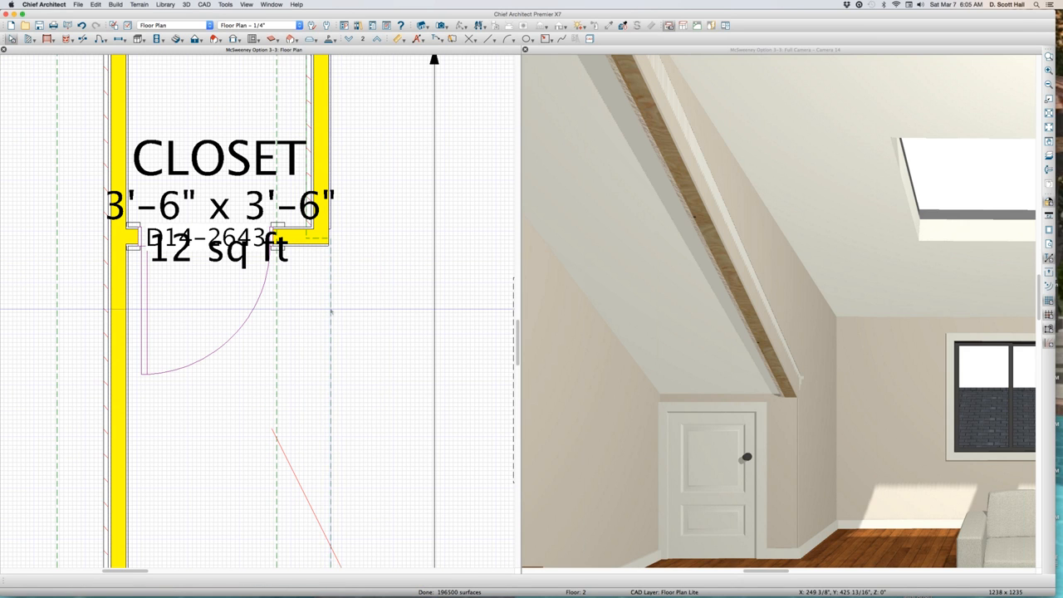
left_click(330, 313)
scroll(331, 312, "down", 3)
scroll(347, 247, "up", 2)
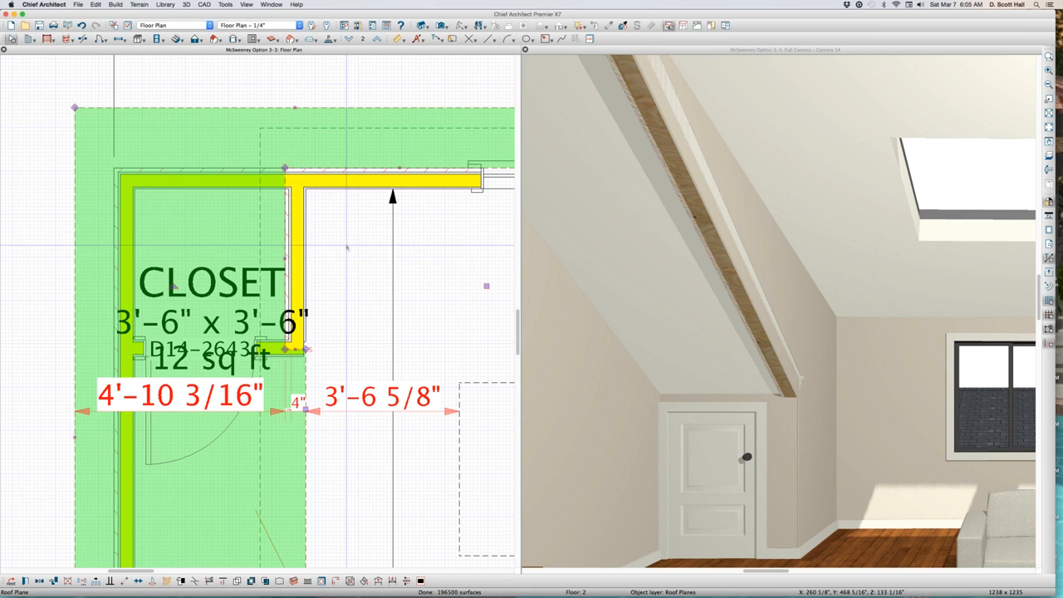
left_click(298, 238)
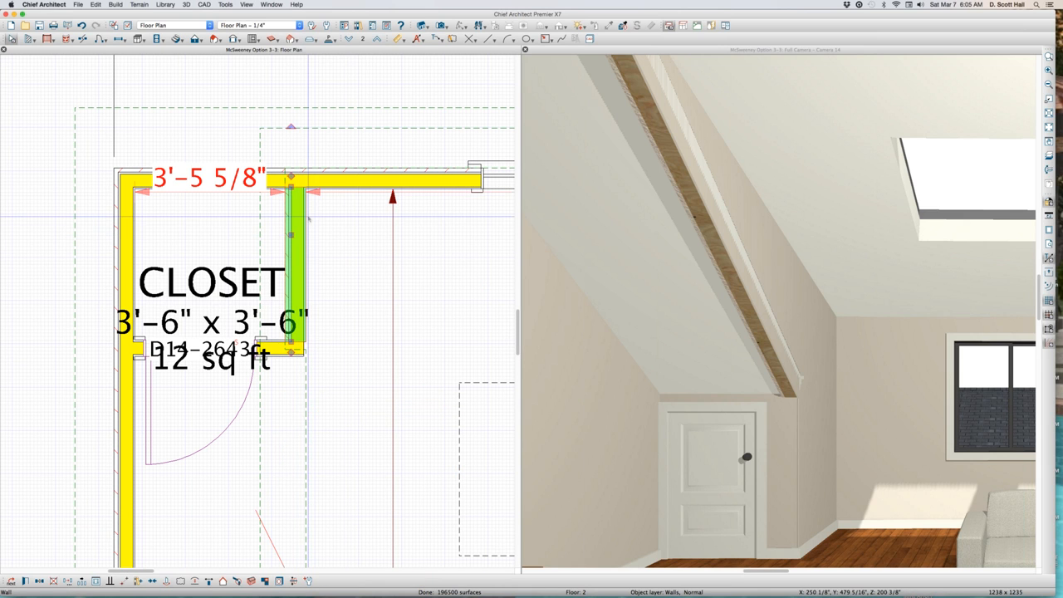
double_click(299, 339)
left_click(79, 189)
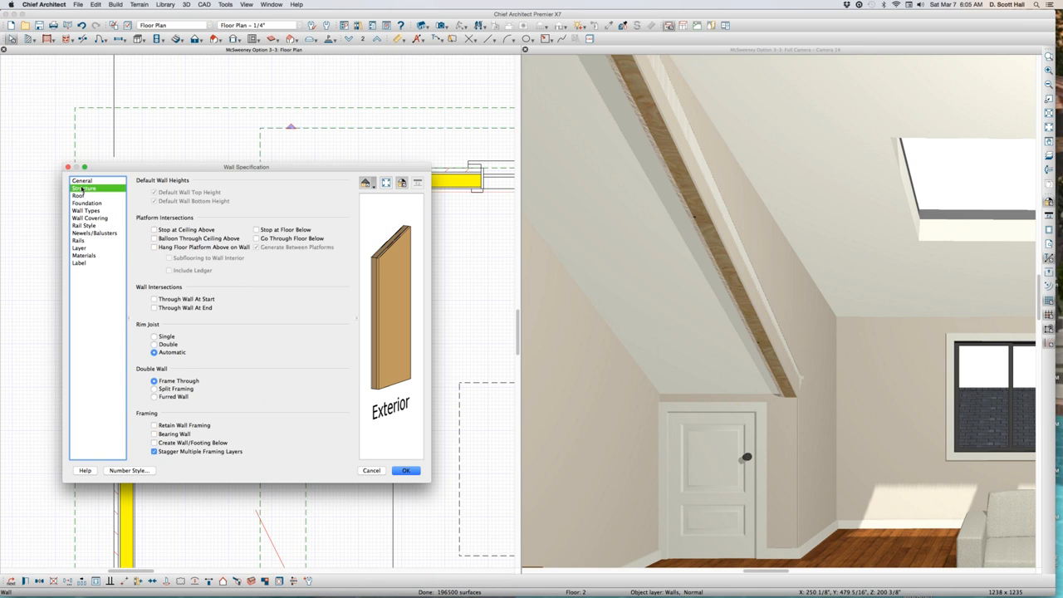
left_click(85, 181)
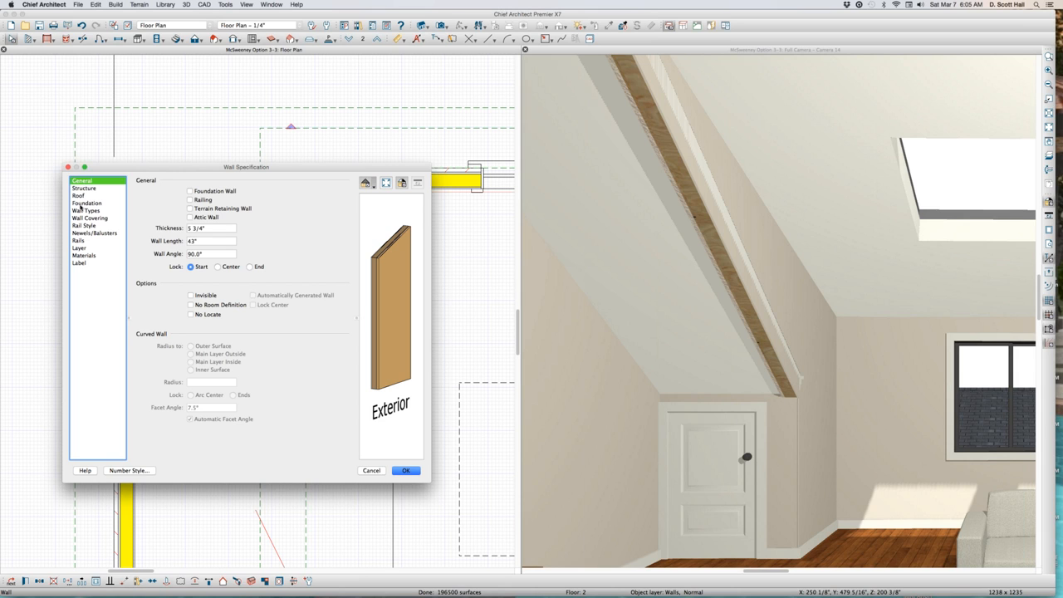
left_click(83, 203)
key("Escape")
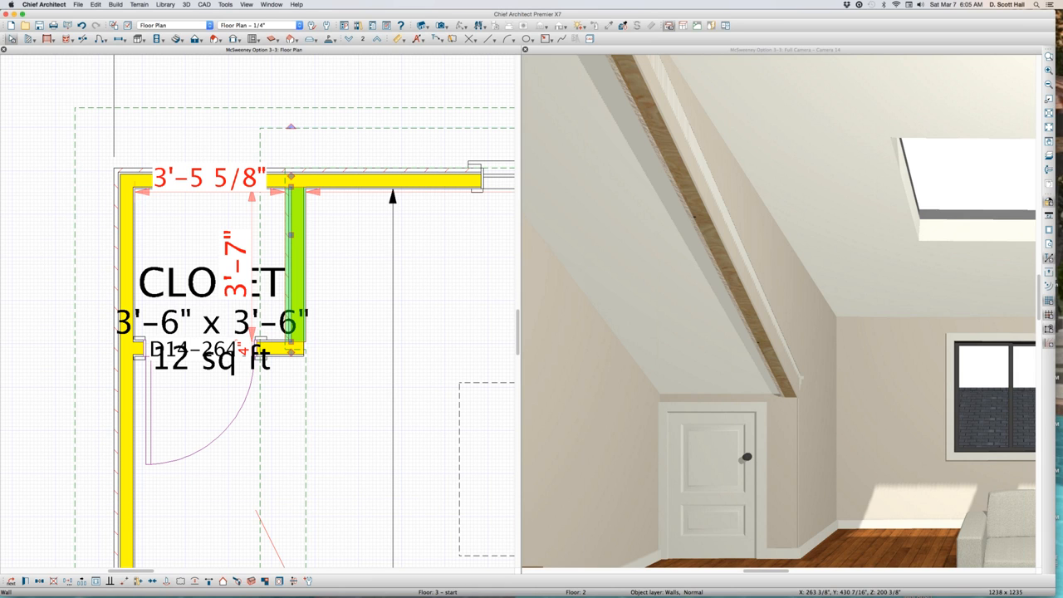
Try a new wall segment from the door wall's end along the northwest closet's side wall, and stretch the side wall back to the corner
left_click(310, 379)
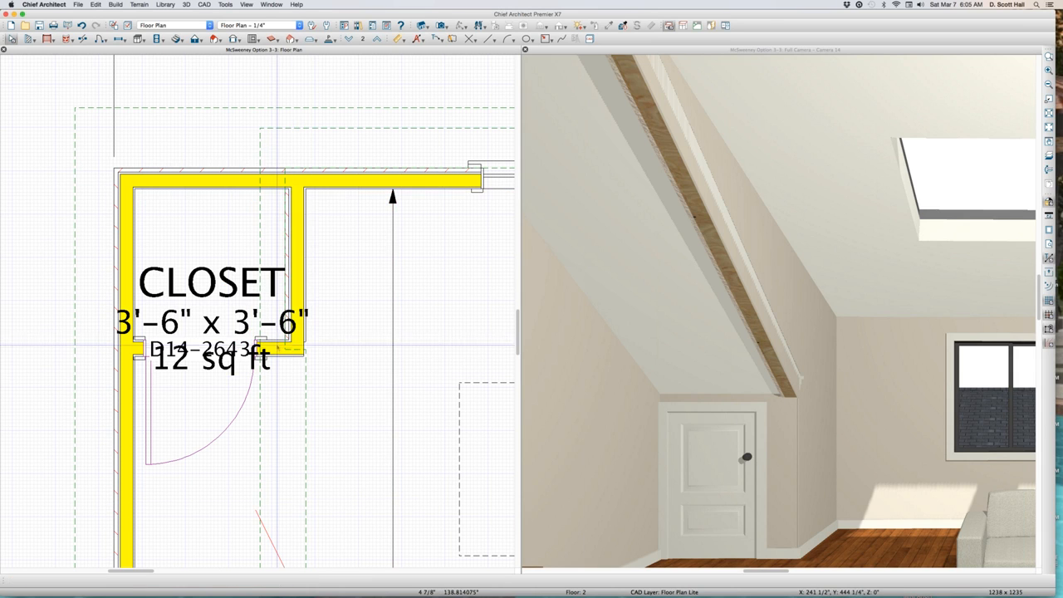
left_click(276, 349)
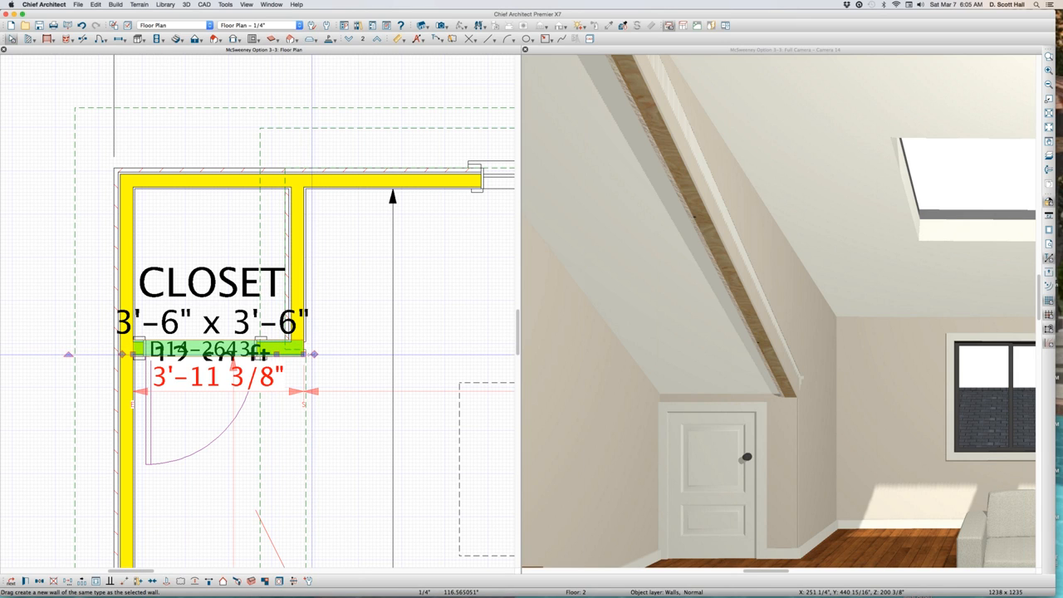
left_click_drag(313, 355, 300, 257)
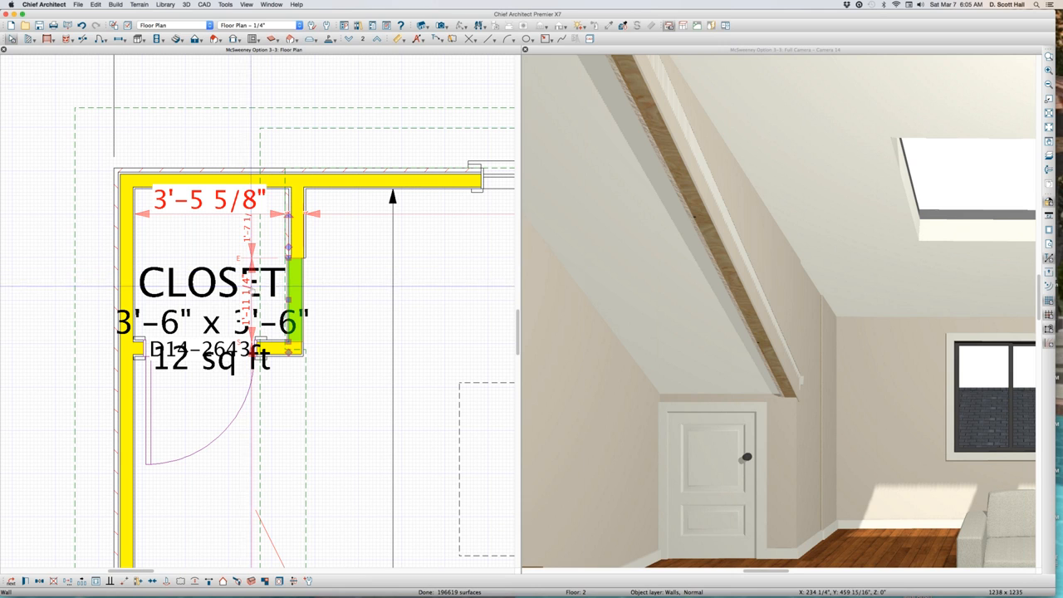
left_click_drag(289, 301, 289, 257)
left_click(289, 256)
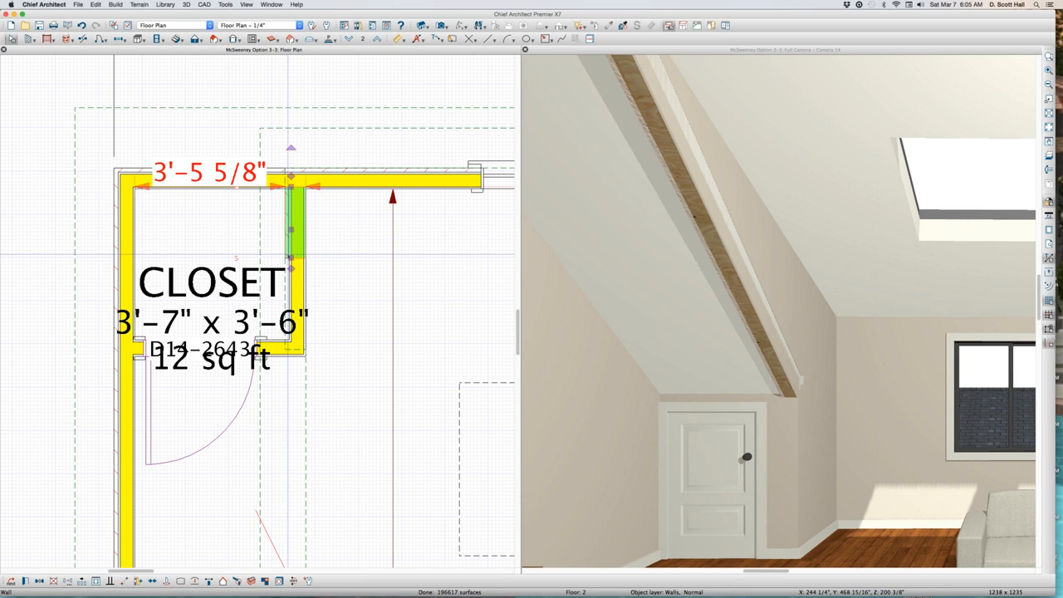
left_click_drag(291, 258, 284, 350)
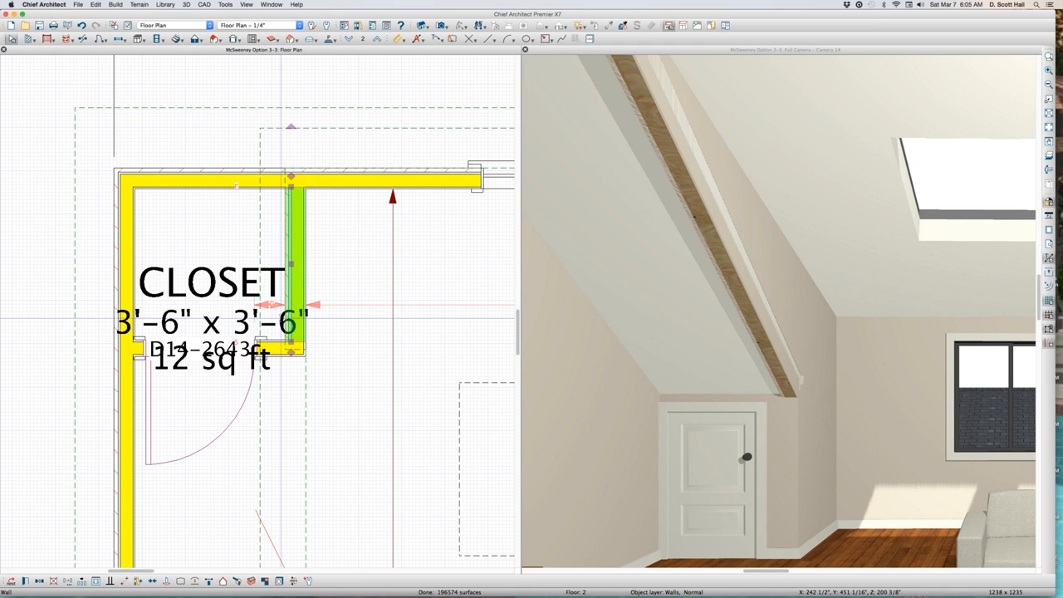
left_click(329, 374)
Show the floor below as a reference on floor 3 and fit the attic wall's north end to the closet's door wall, about 19'-7 1/8" long
scroll(329, 376, "down", 1)
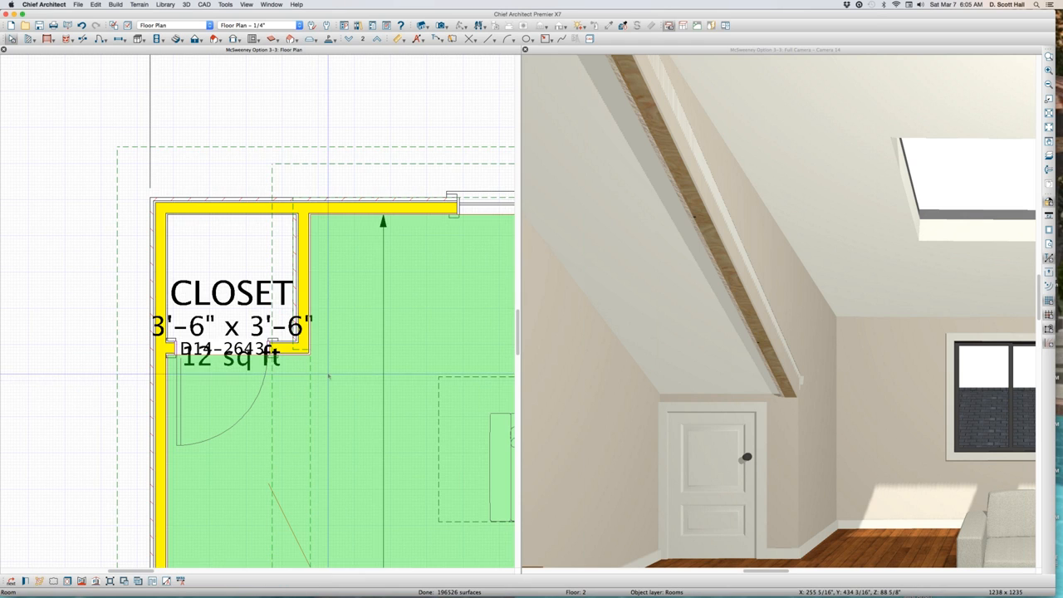
key("Page_Up")
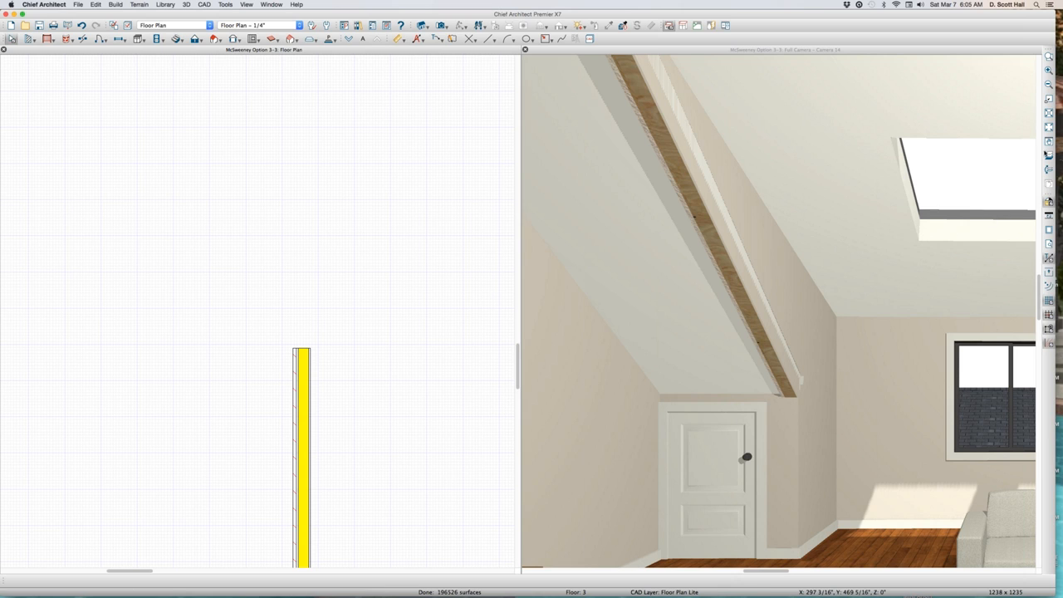
key("F9")
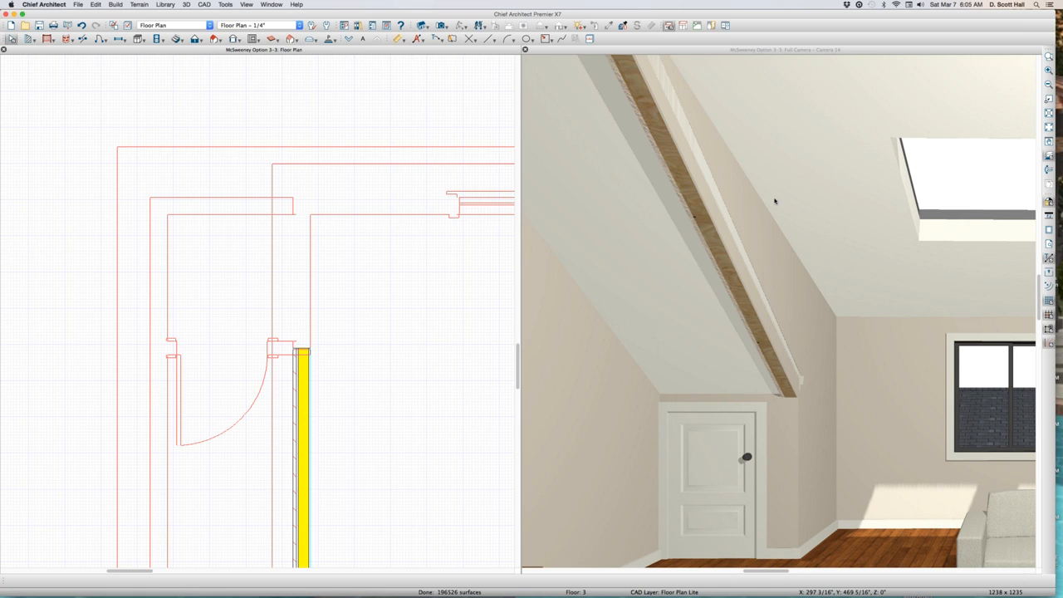
left_click(299, 388)
scroll(314, 284, "down", 3)
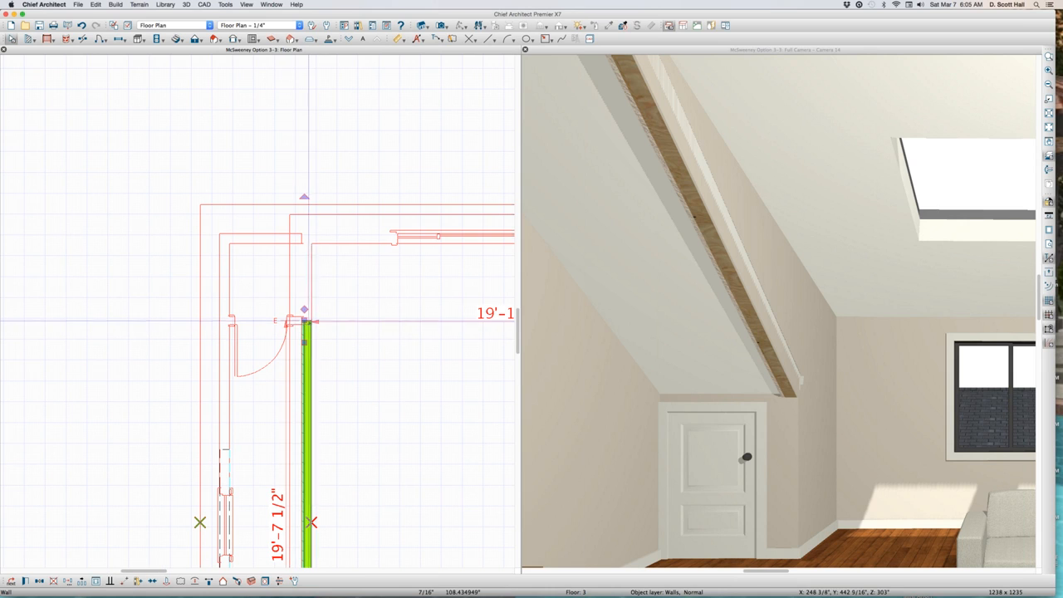
left_click_drag(307, 322, 304, 314)
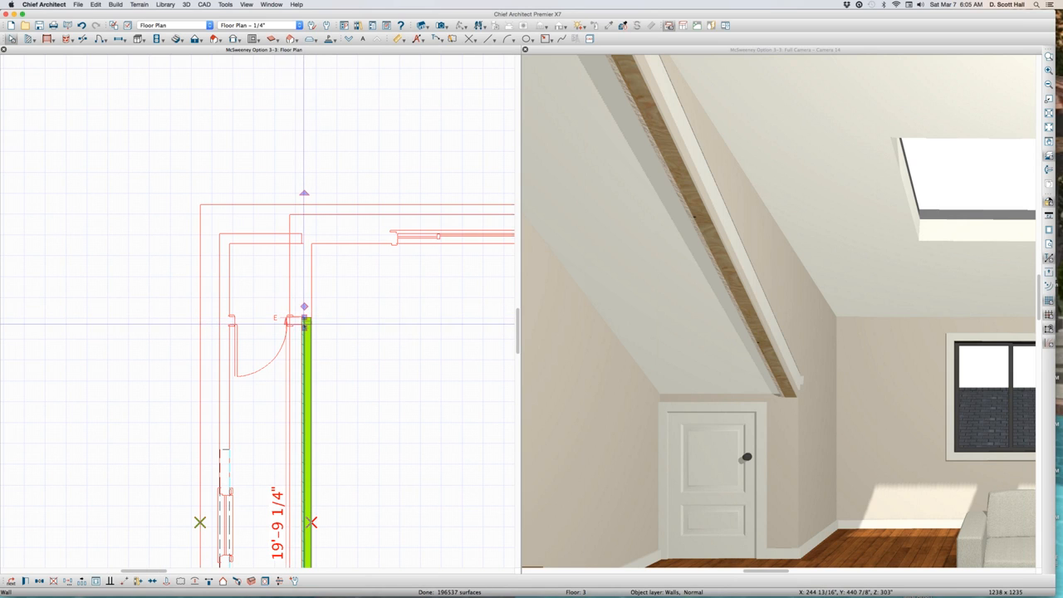
mouse_move(304, 317)
left_mouse_down()
mouse_move(302, 338)
mouse_move(307, 320)
left_mouse_up()
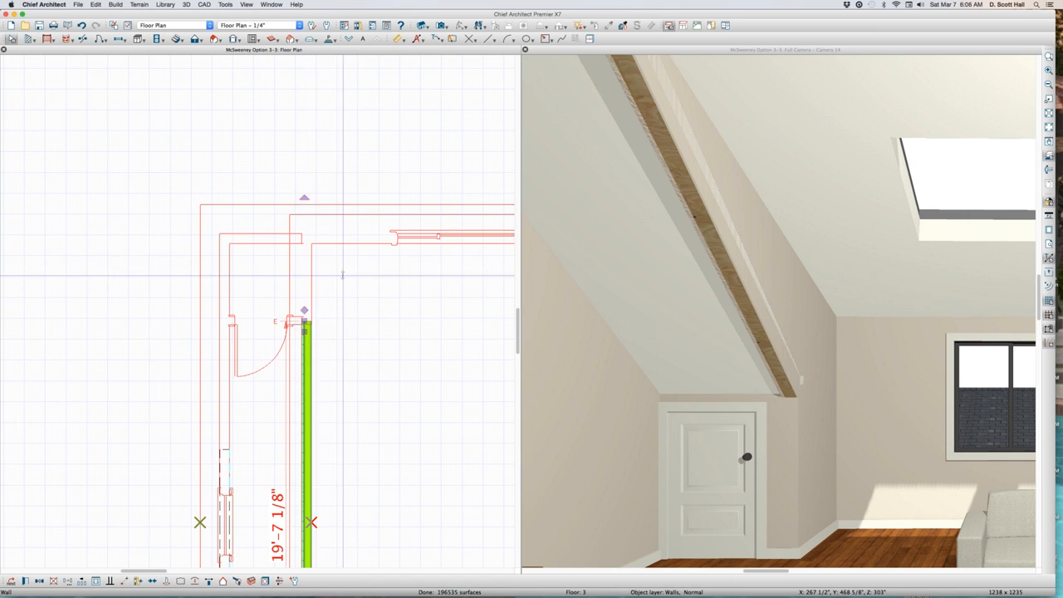
scroll(357, 284, "down", 5)
left_click(455, 293)
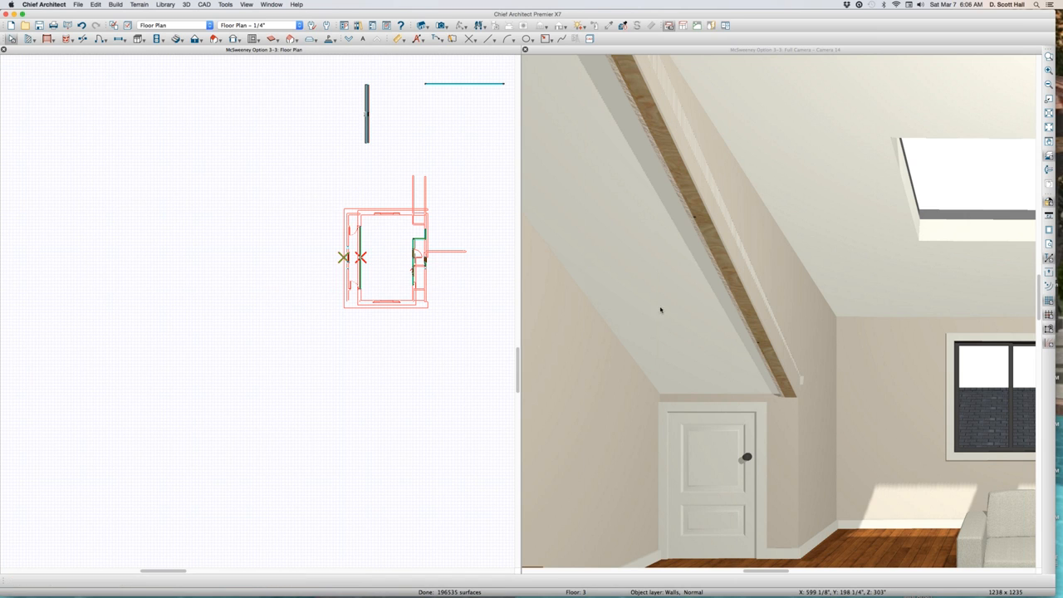
left_click(406, 329)
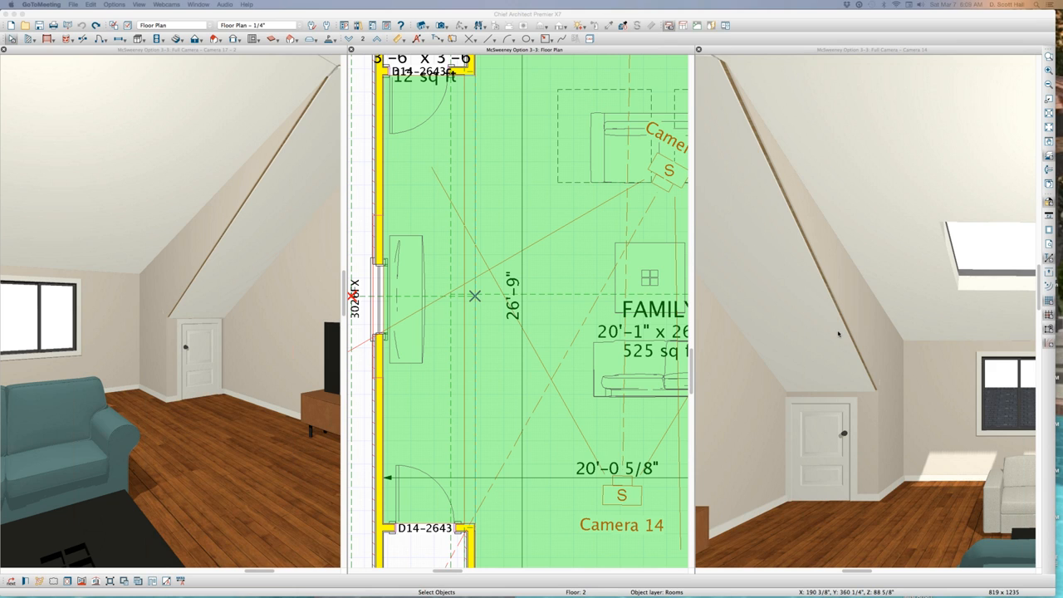
Compare the attic wall on floor 3 with the closet walls and roof plane edges on floor 2
left_click(504, 329)
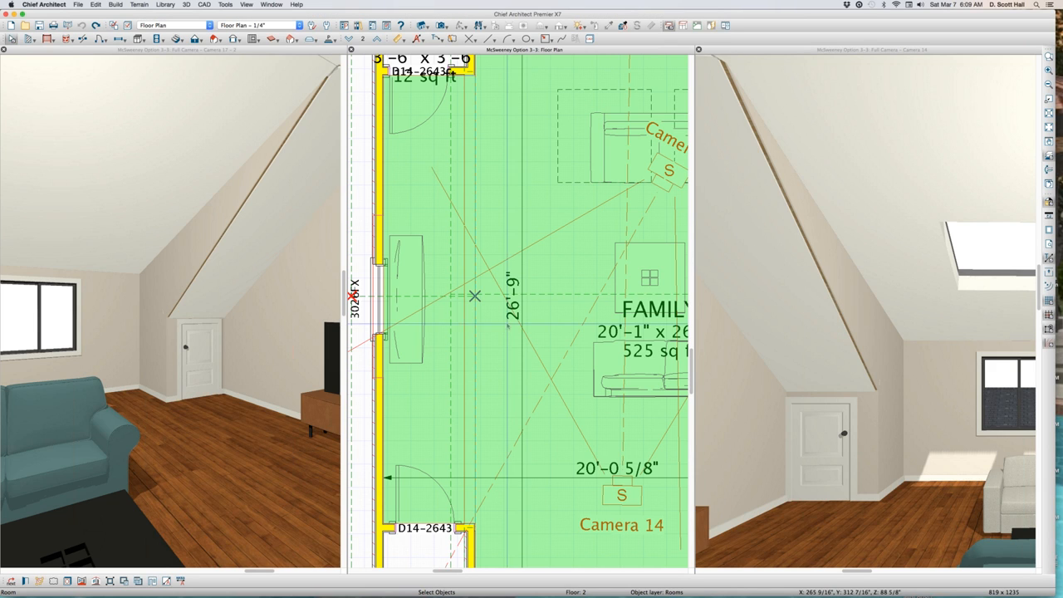
scroll(505, 329, "down", 2)
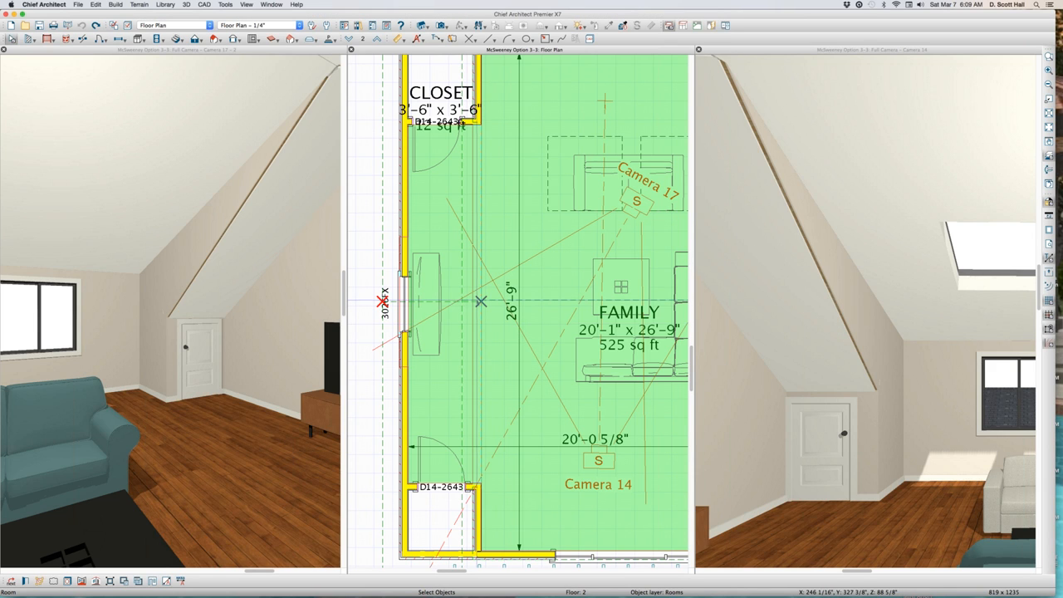
key("Page_Up")
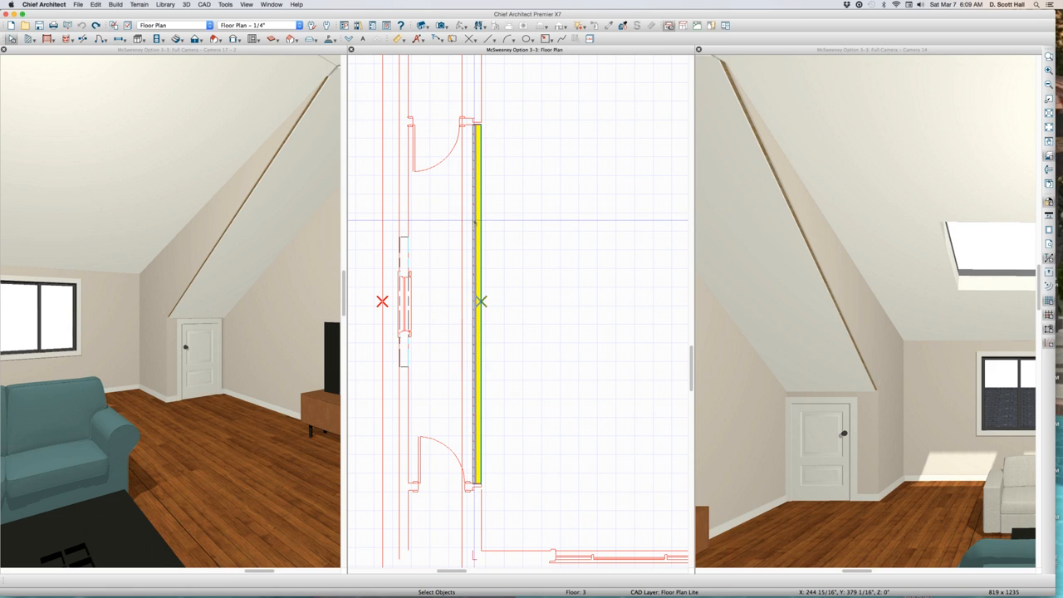
key("Page_Down")
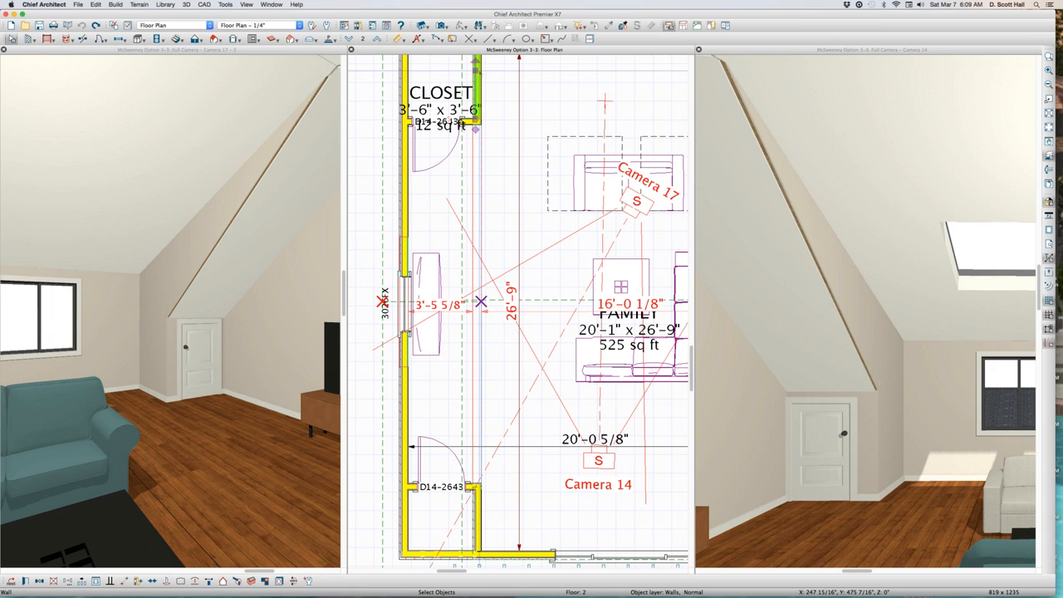
key("Page_Up")
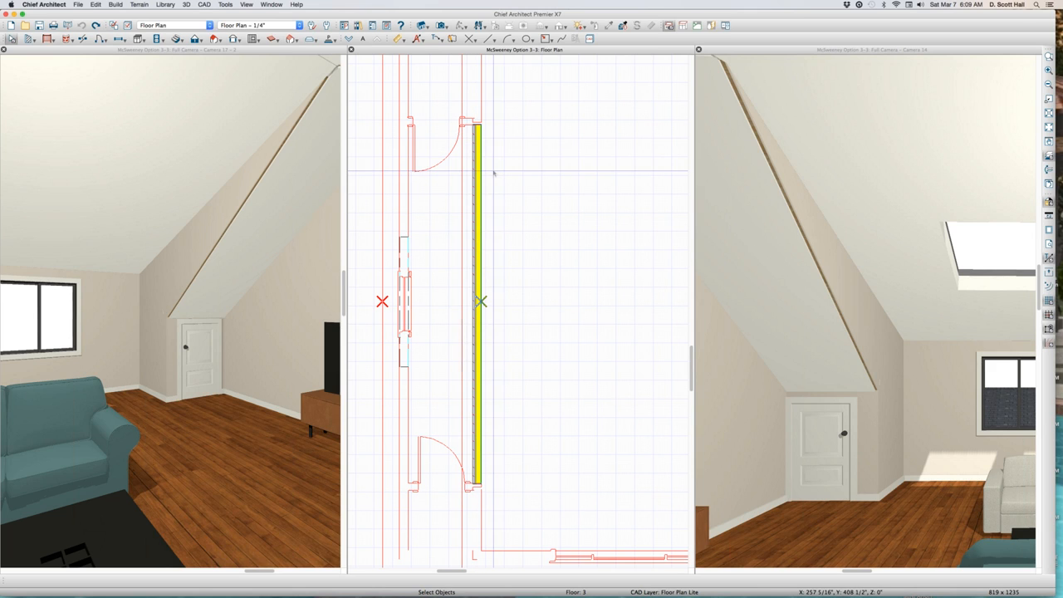
key("Page_Down")
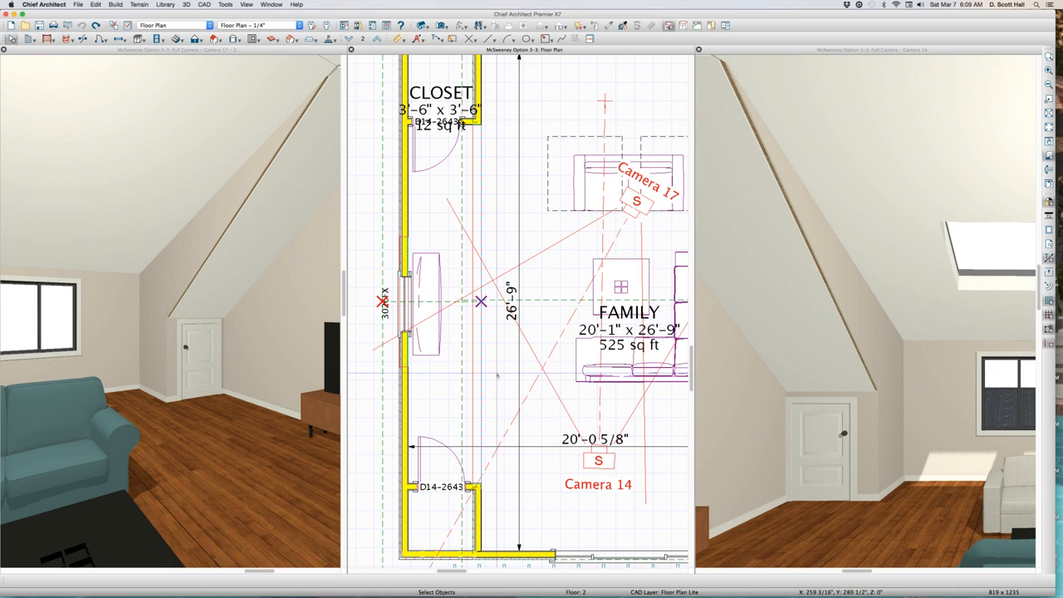
scroll(481, 301, "up", 1)
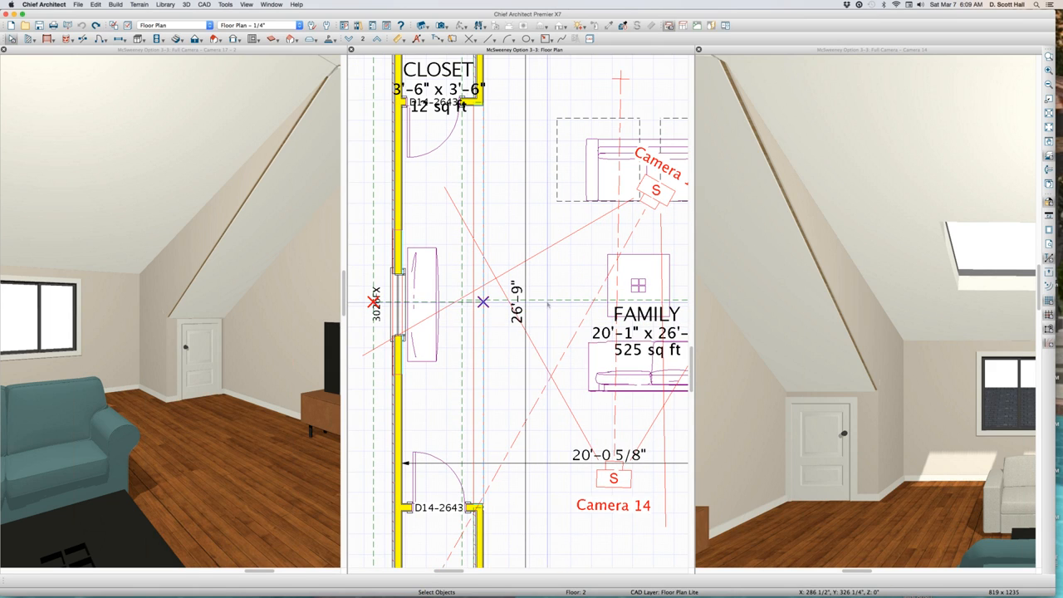
Nudge the ridge edge of the southern main roof plane slightly north and check the outline of the lower southern roof plane beside it
left_click(484, 301)
left_click_drag(548, 301, 548, 299)
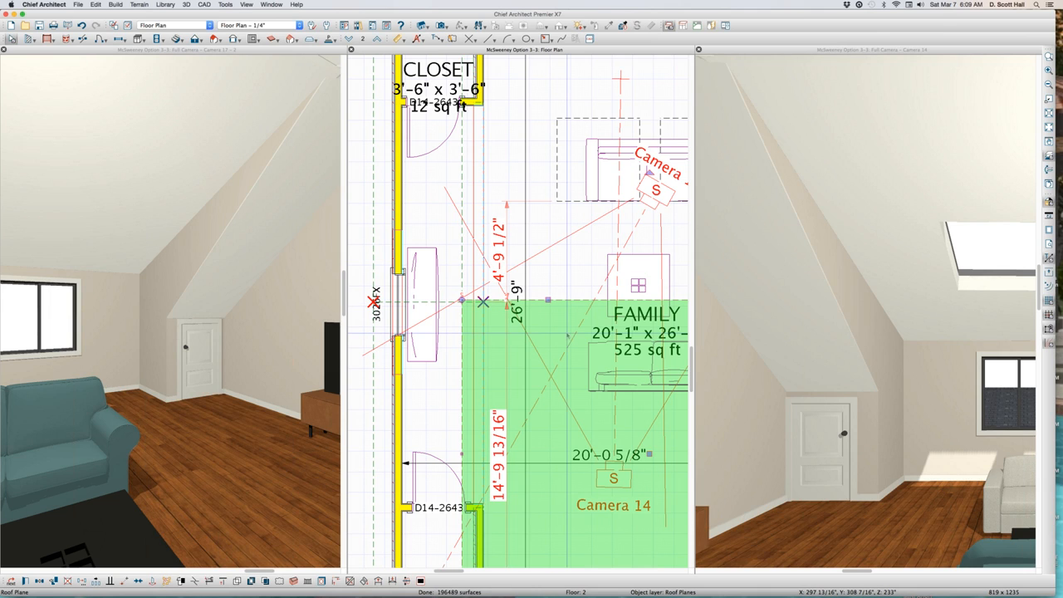
left_click(483, 301)
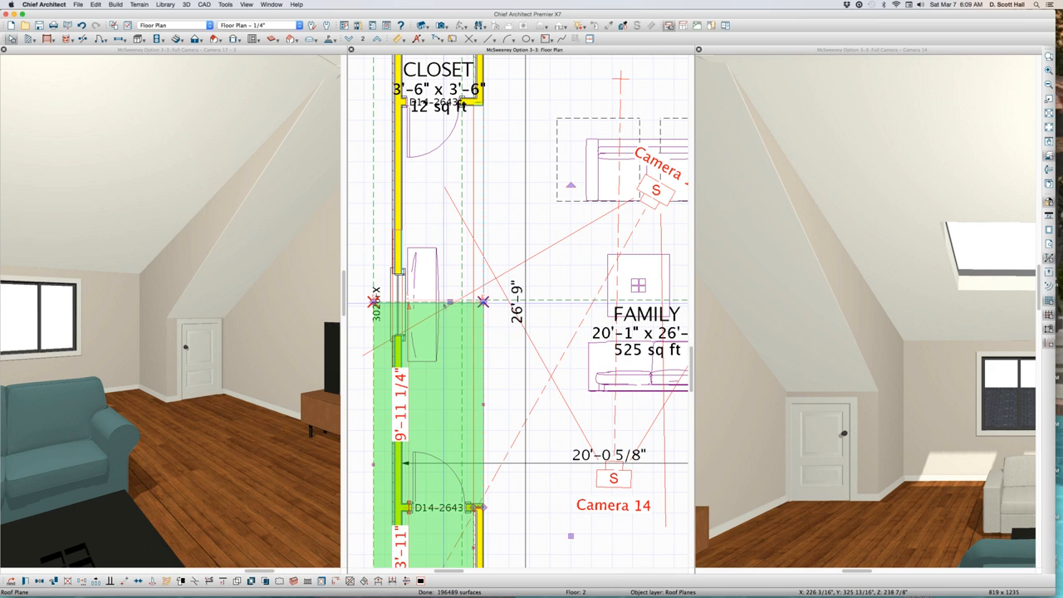
left_click(442, 305)
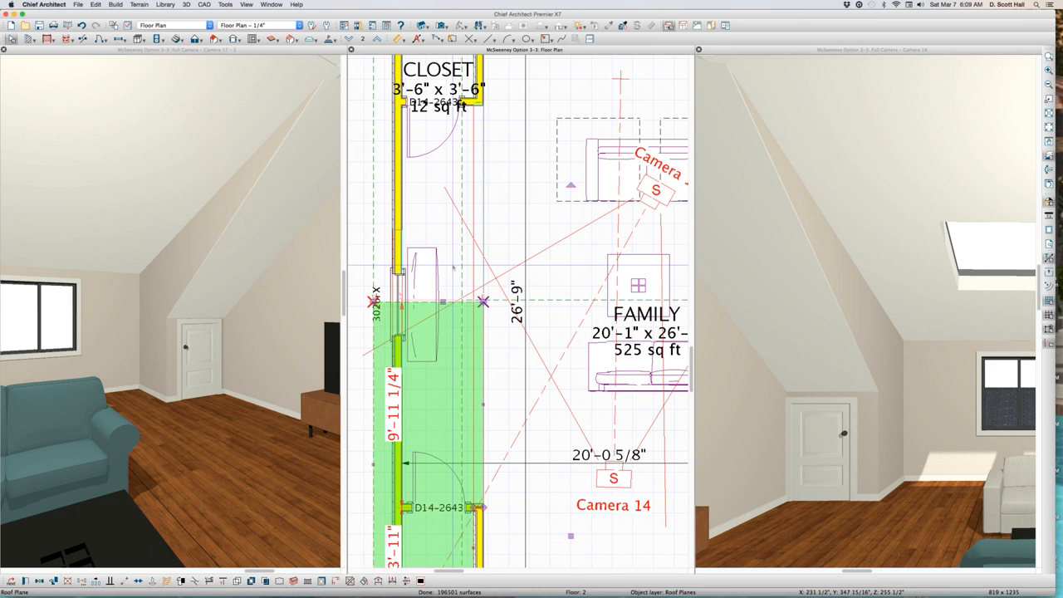
key("Escape")
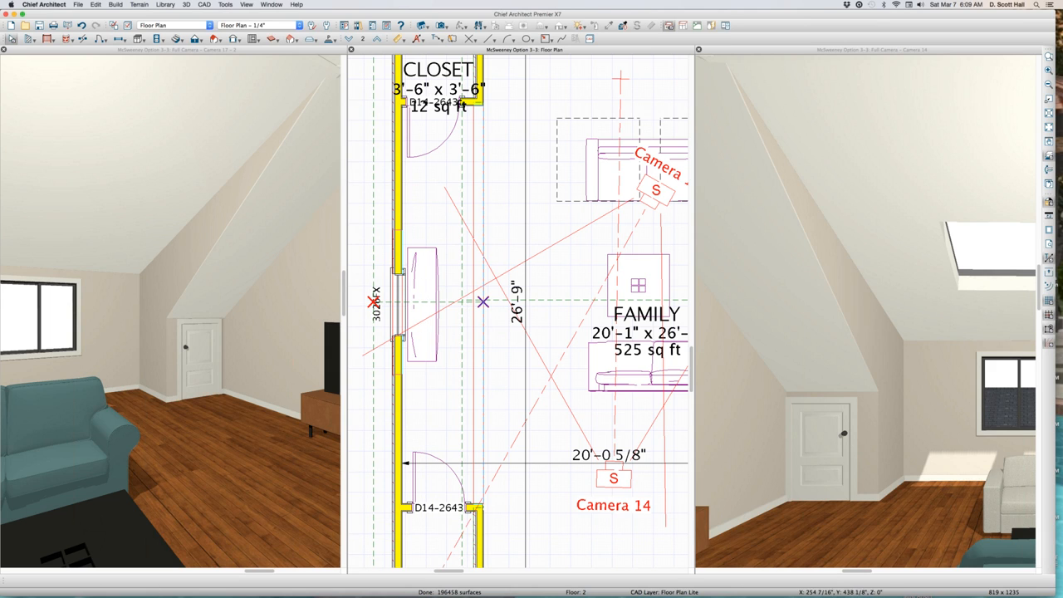
Examine the direction and layer orientation of the northwest closet's door wall
left_click(465, 302)
scroll(469, 104, "up", 3)
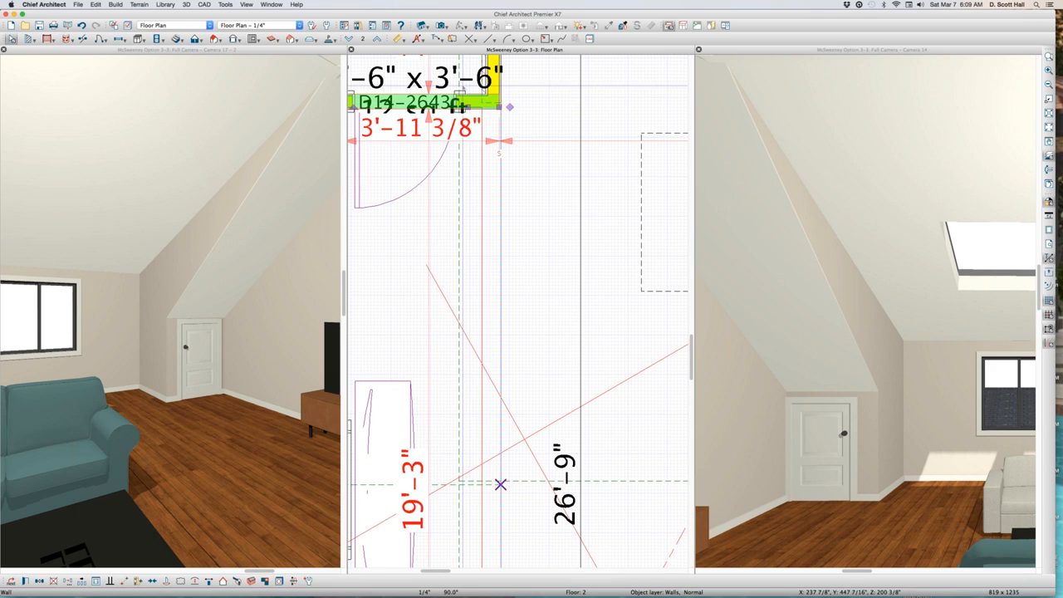
scroll(471, 150, "down", 2)
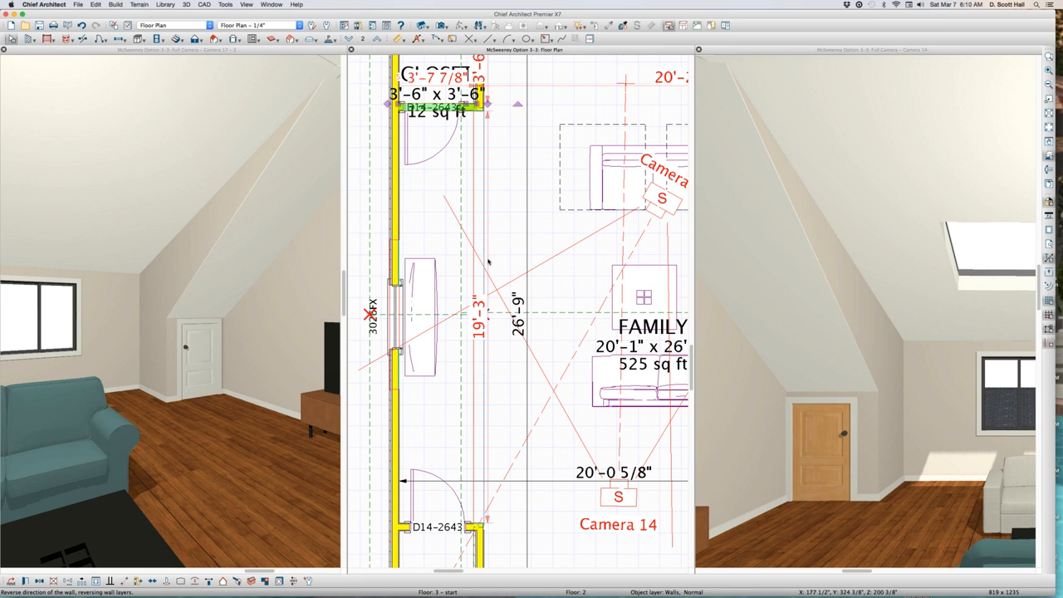
Reverse the direction and layers of the southwest closet's door wall
scroll(488, 286, "down", 4)
scroll(472, 404, "up", 4)
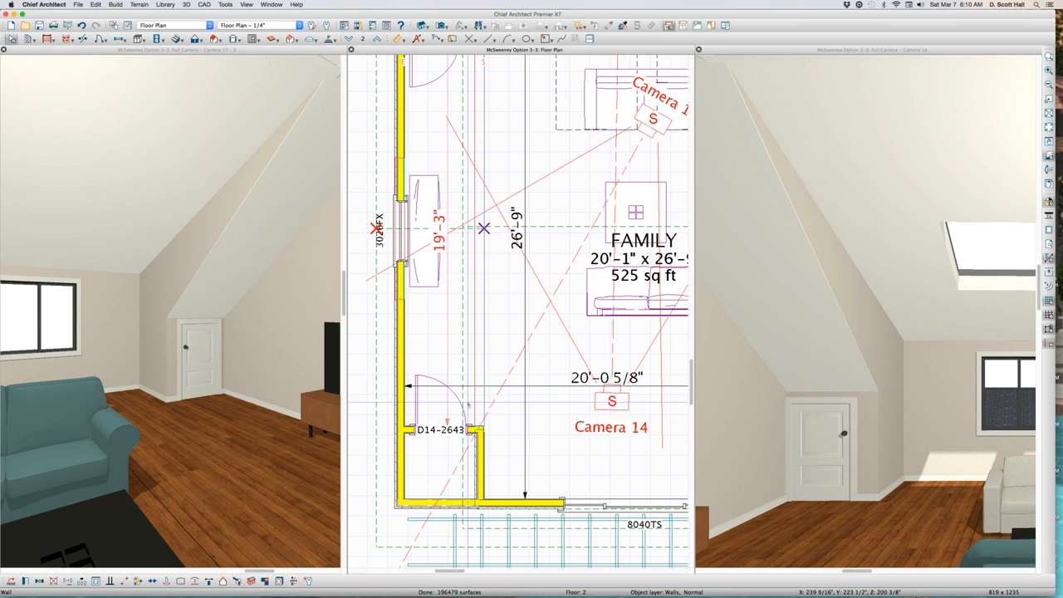
scroll(468, 404, "up", 3)
left_click(413, 408)
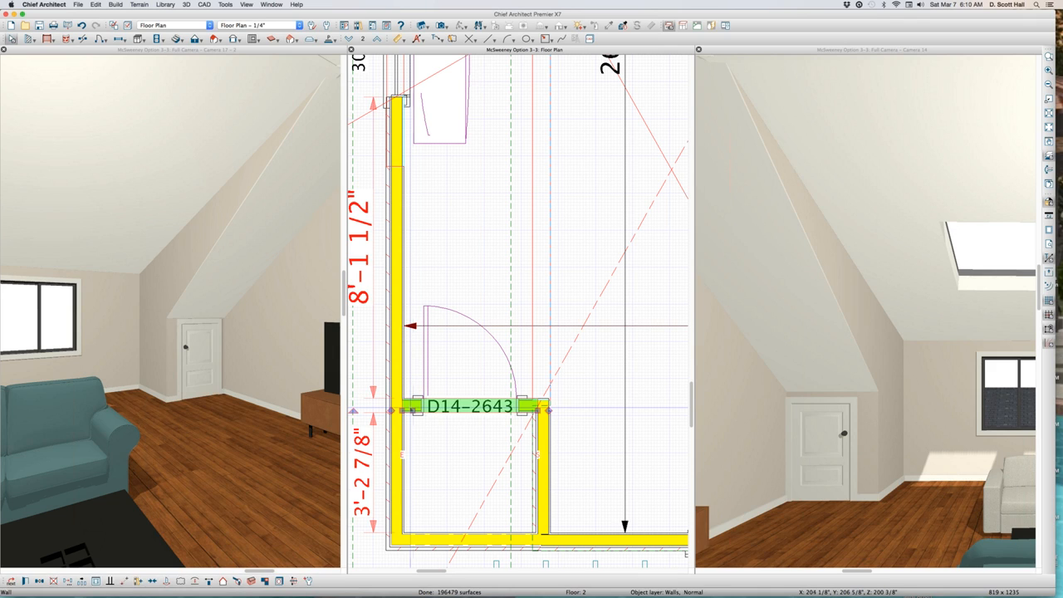
left_click(209, 581)
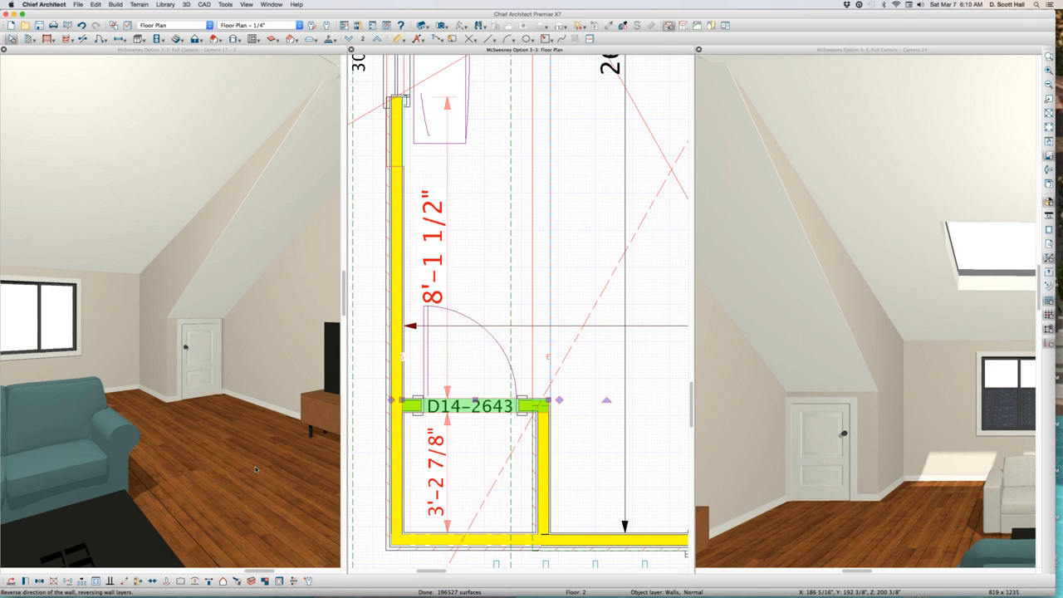
left_click(408, 289)
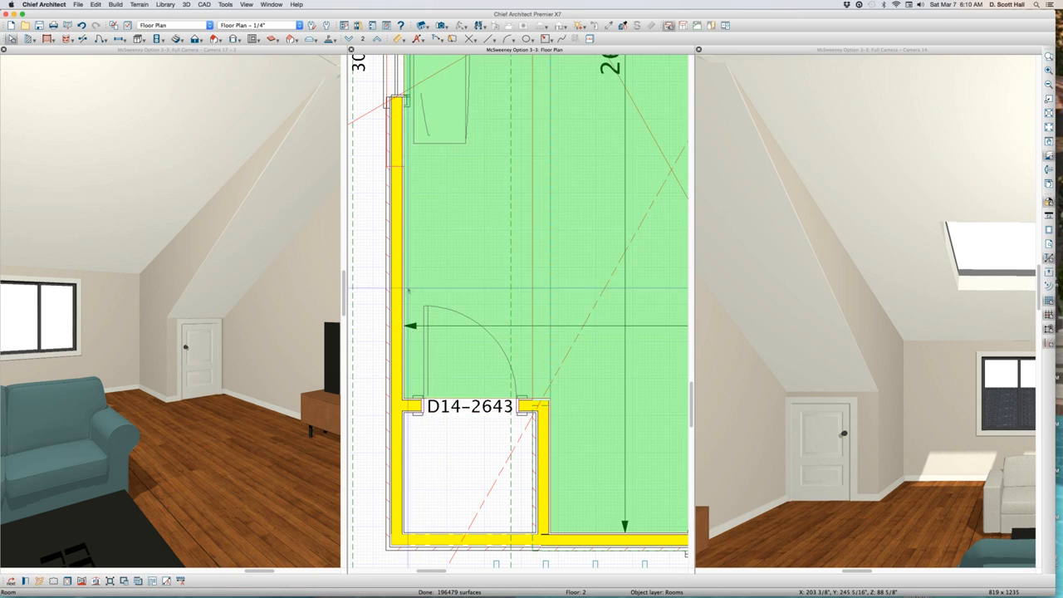
Examine the outline of the northern main roof plane over the family room
scroll(408, 289, "down", 5)
scroll(488, 301, "down", 2)
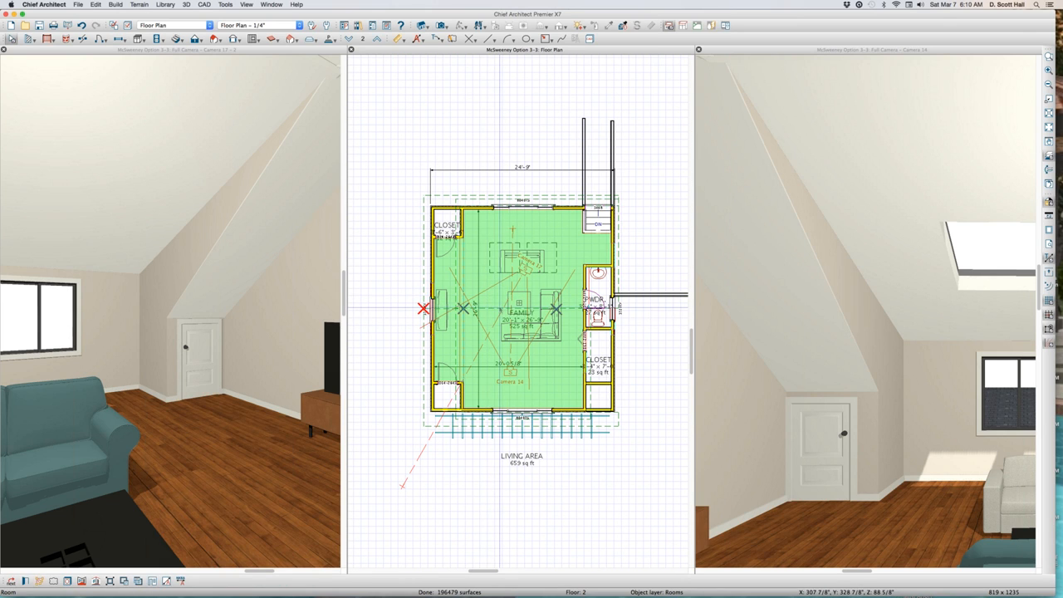
left_click(490, 308)
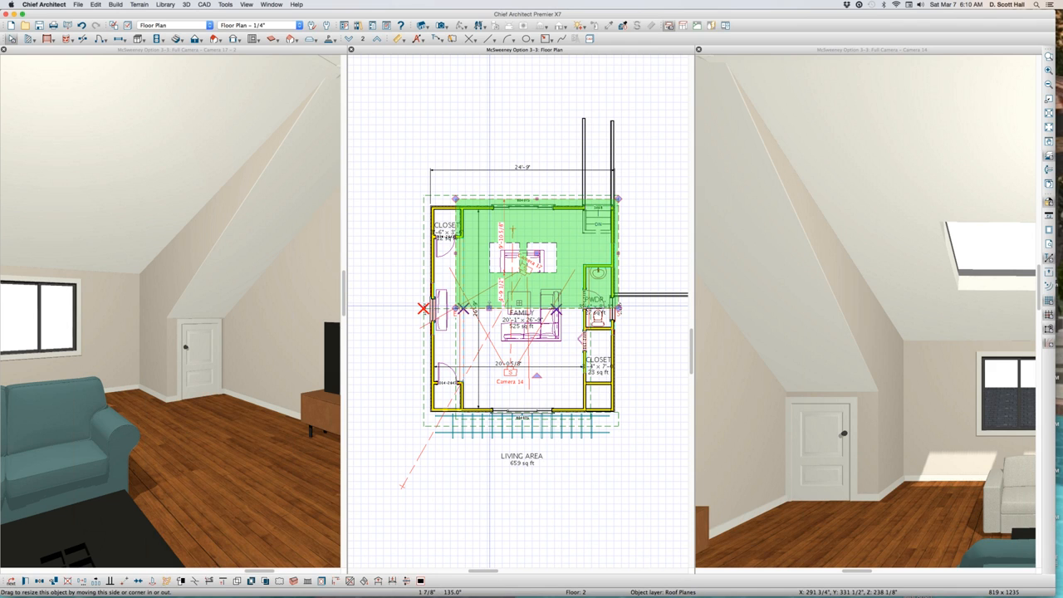
scroll(481, 305, "up", 1)
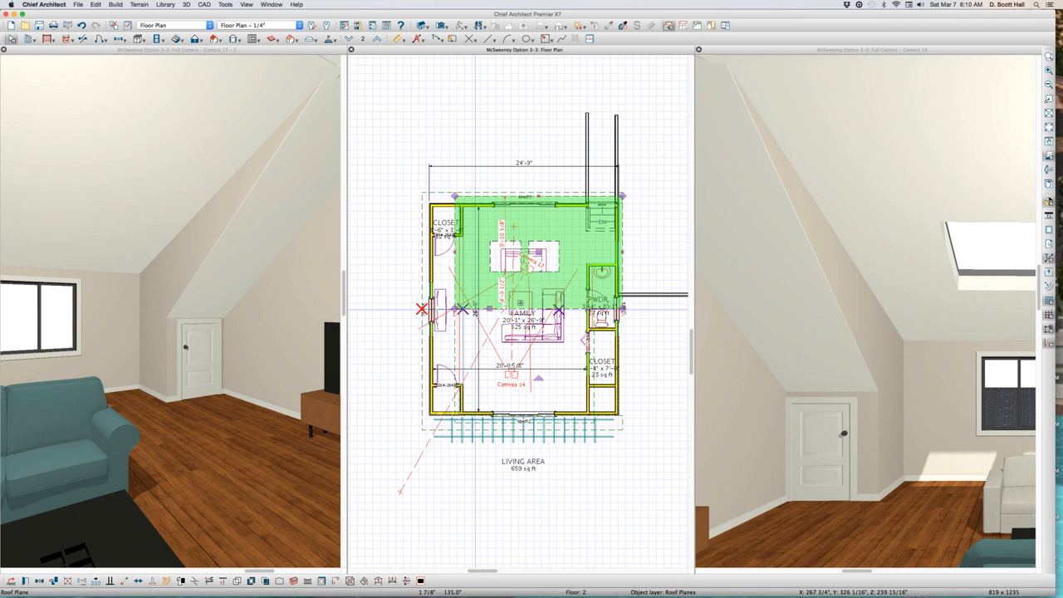
scroll(453, 241, "up", 2)
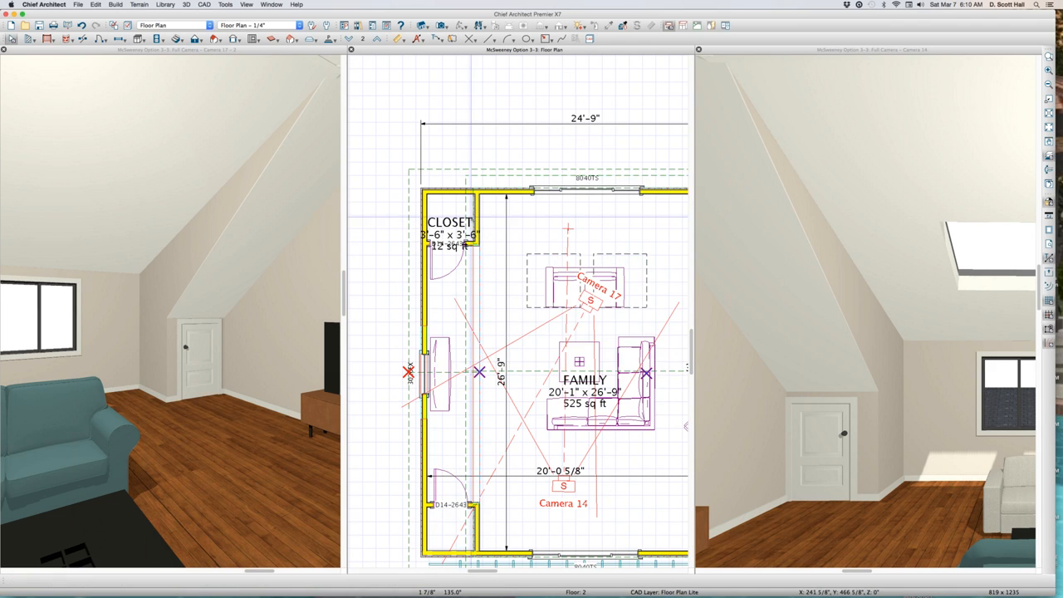
Review the General, Structure and Roof settings of the northwest closet's east wall without changing them
left_click(474, 214)
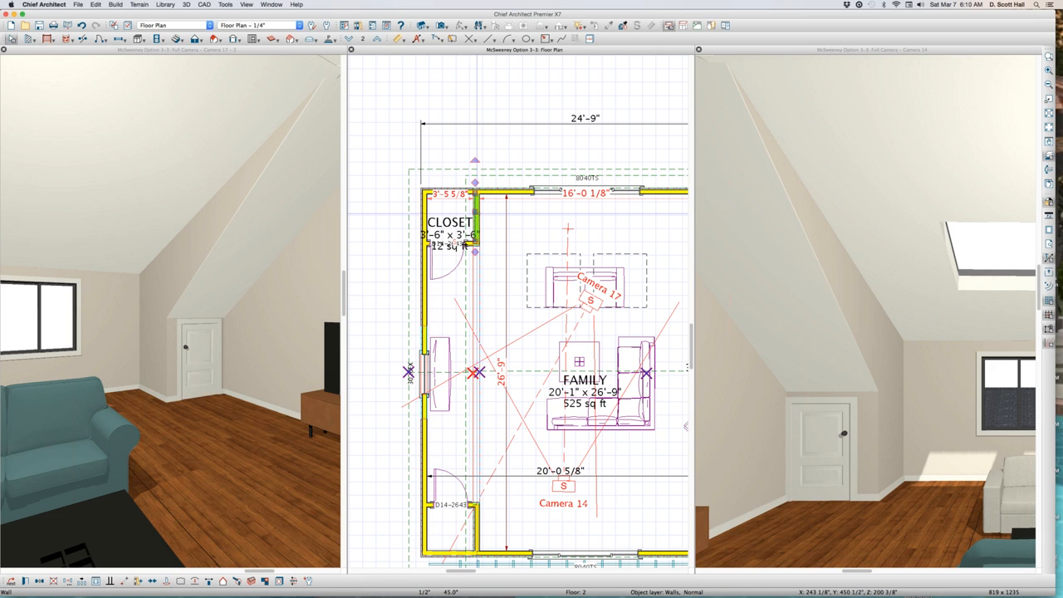
double_click(475, 216)
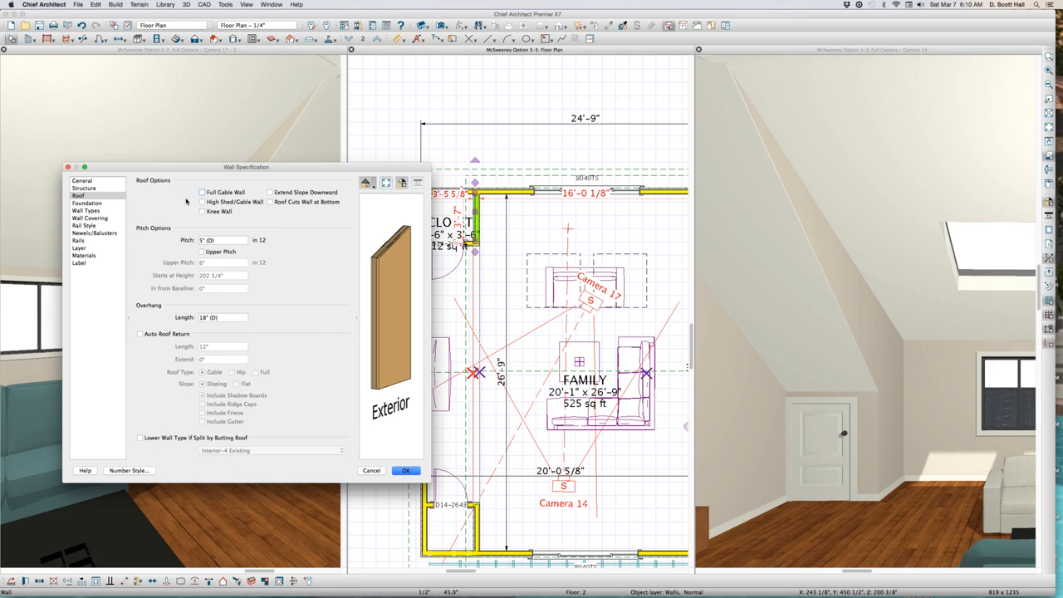
left_click(83, 180)
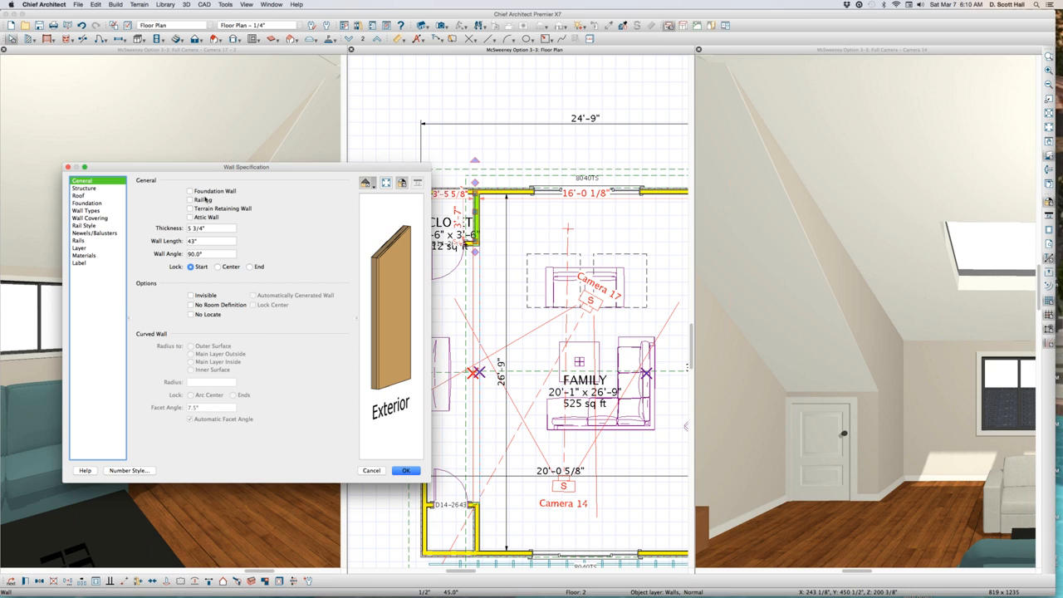
left_click(95, 188)
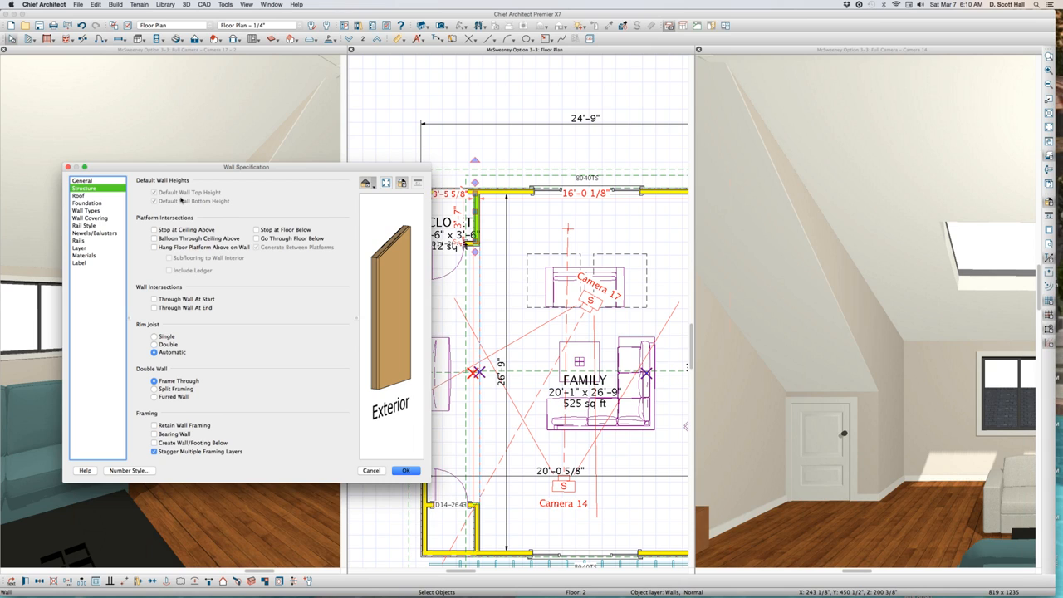
left_click(80, 196)
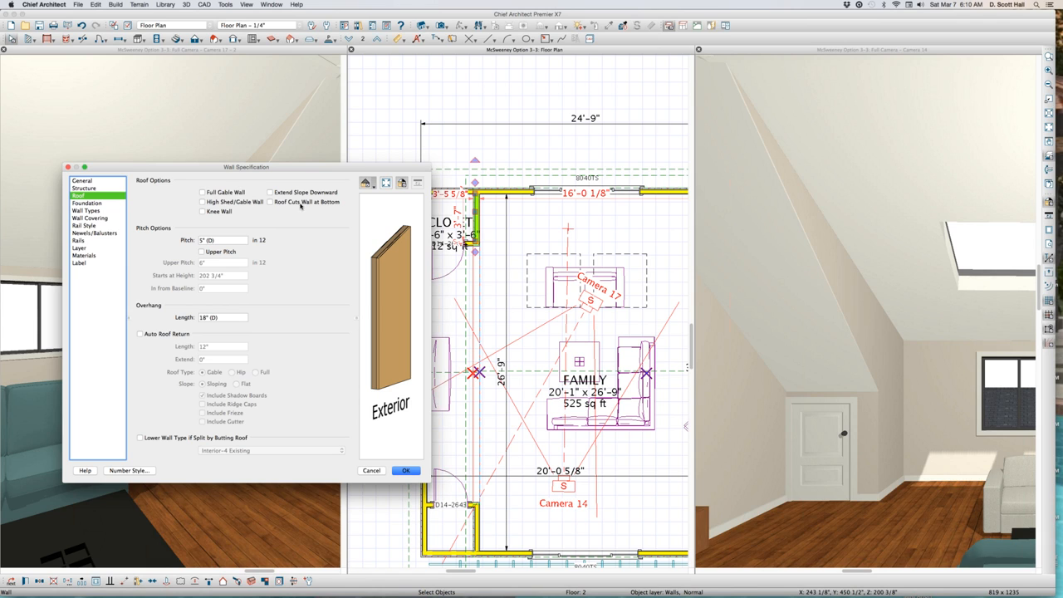
left_click(378, 471)
Compare the floor 3 attic wall's position with the northwest closet's east wall and the adjoining lower roof plane on floor 2
left_click(454, 342)
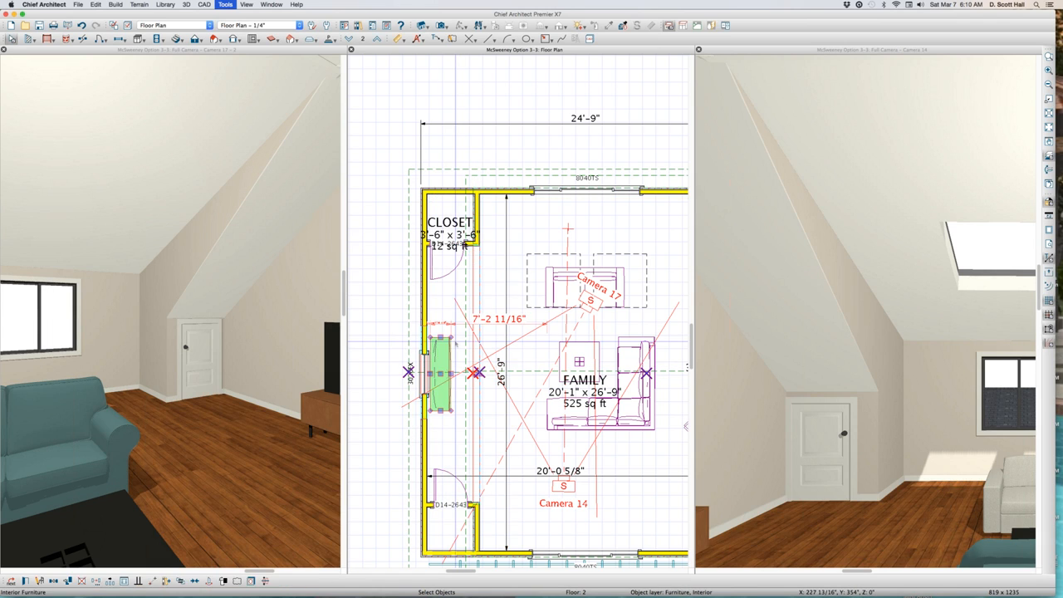
key("Page_Up")
left_click(477, 295)
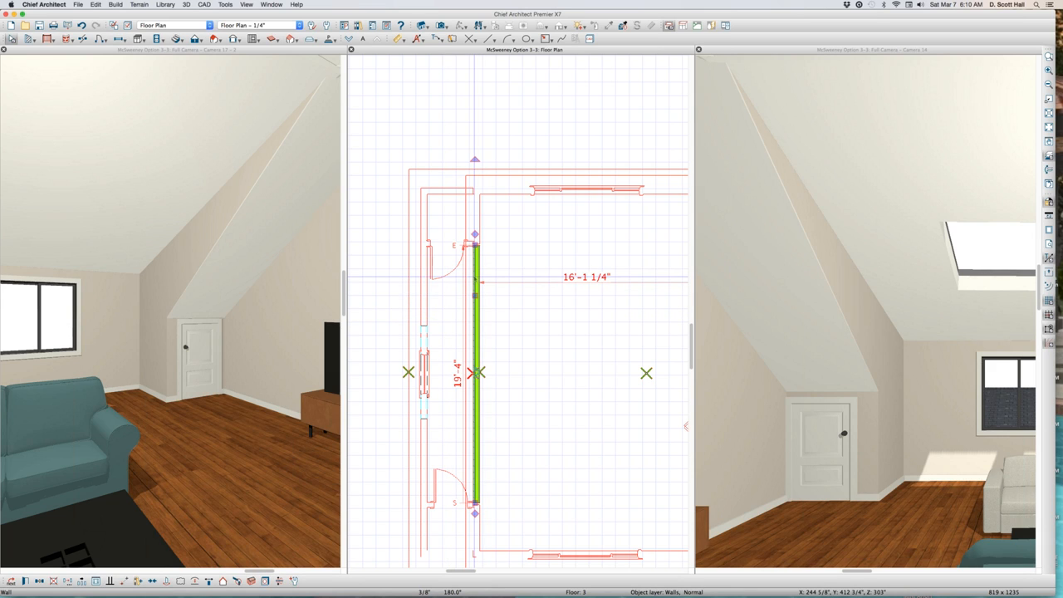
key("Page_Down")
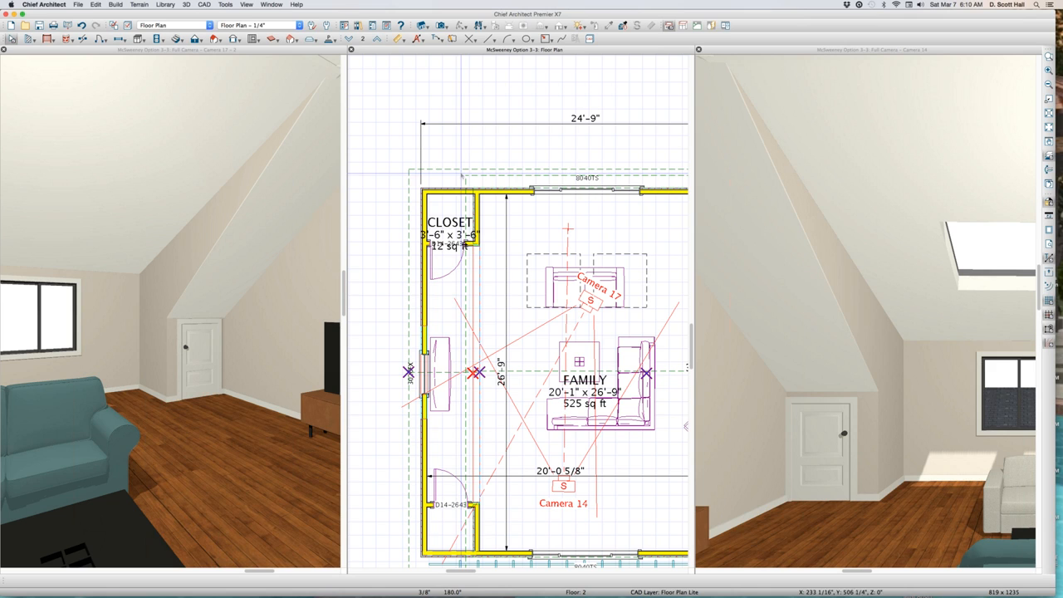
left_click(470, 236)
scroll(470, 237, "up", 4)
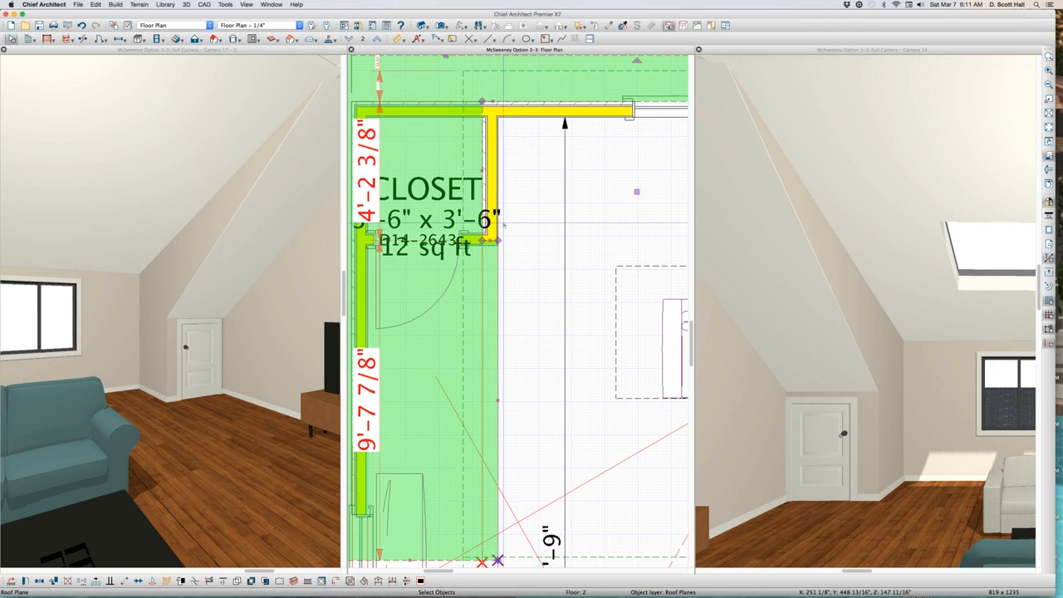
scroll(495, 283, "down", 2)
key("Page_Up")
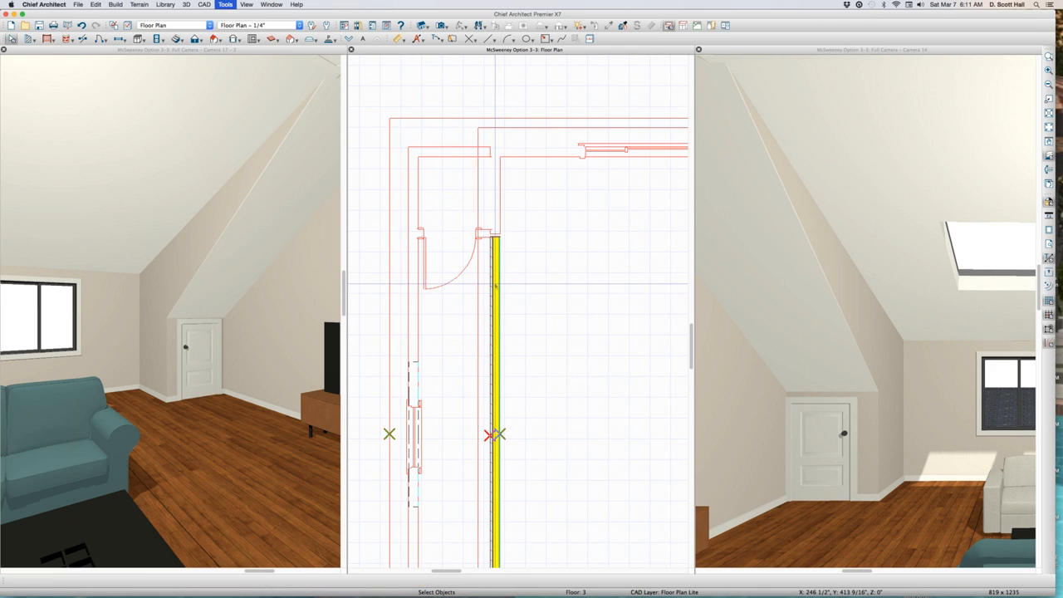
key("Page_Down")
scroll(494, 282, "down", 2)
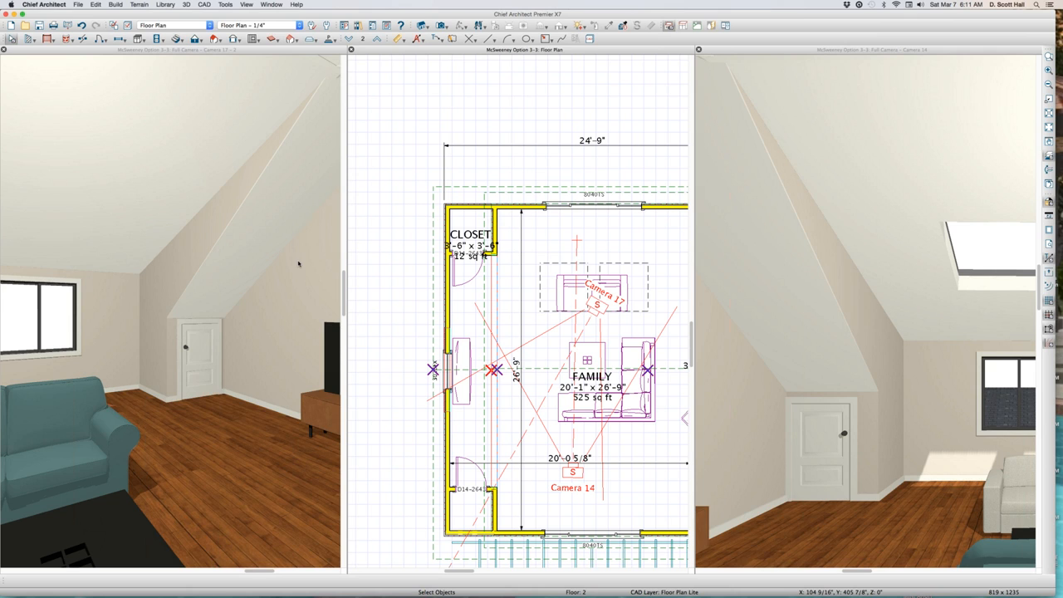
Inspect the ridge seam and the extent of the southern main roof plane in the Camera 17 view
left_click(209, 270)
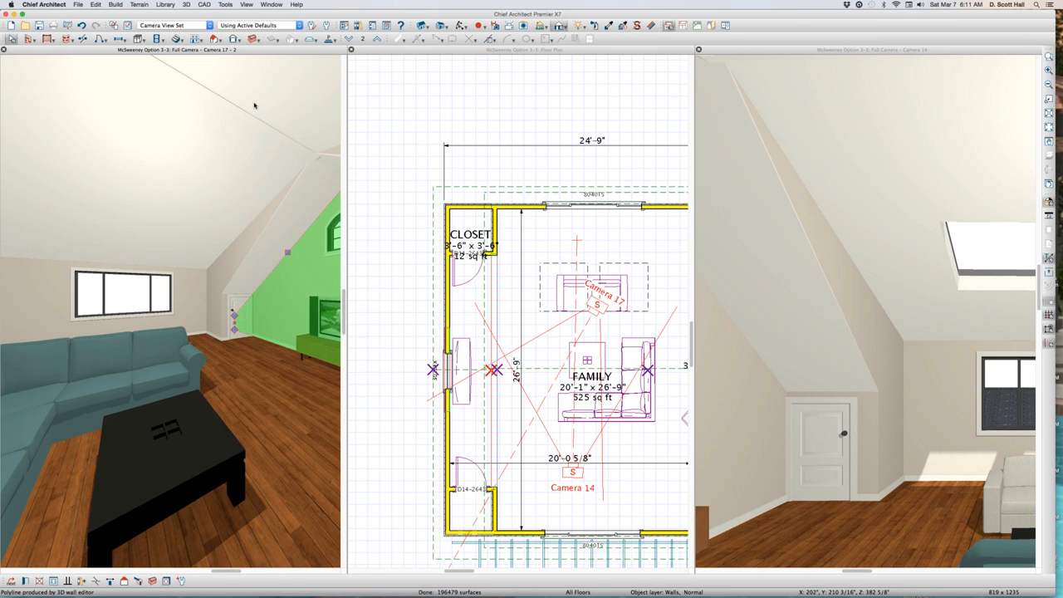
scroll(254, 108, "up", 5)
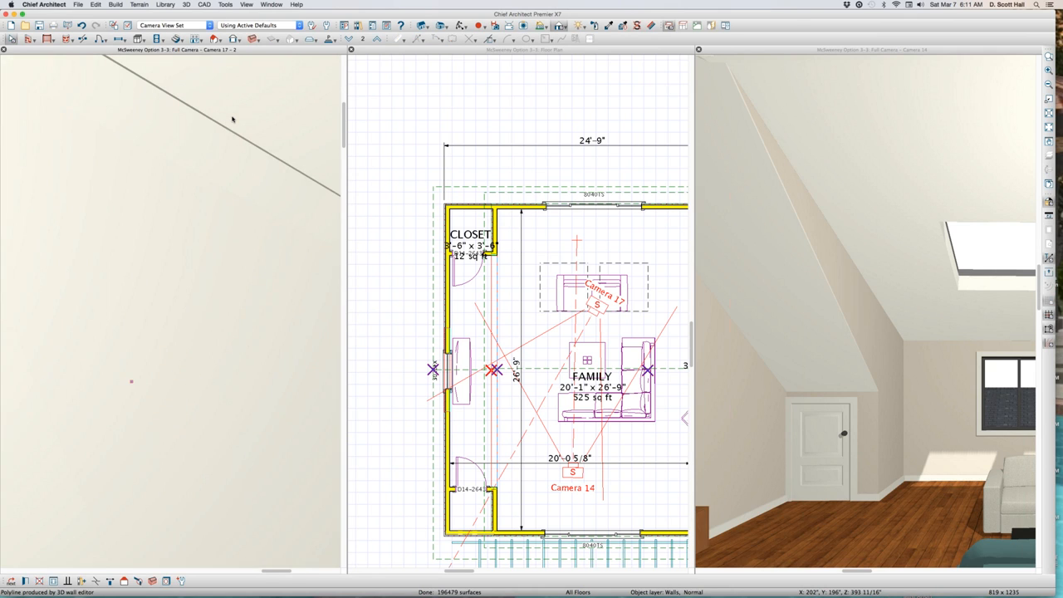
left_click(232, 119)
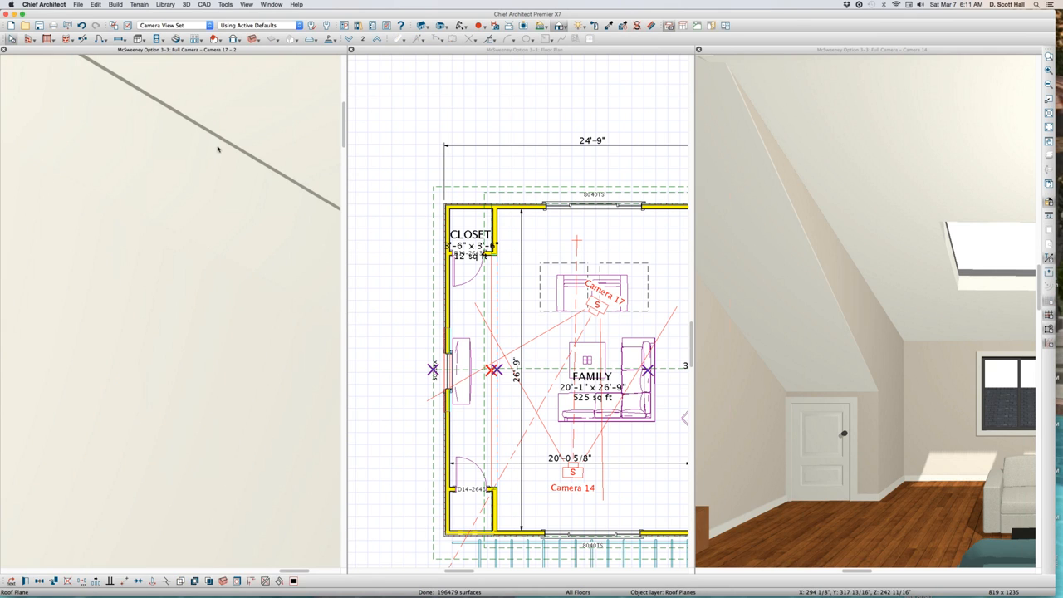
scroll(214, 158, "down", 5)
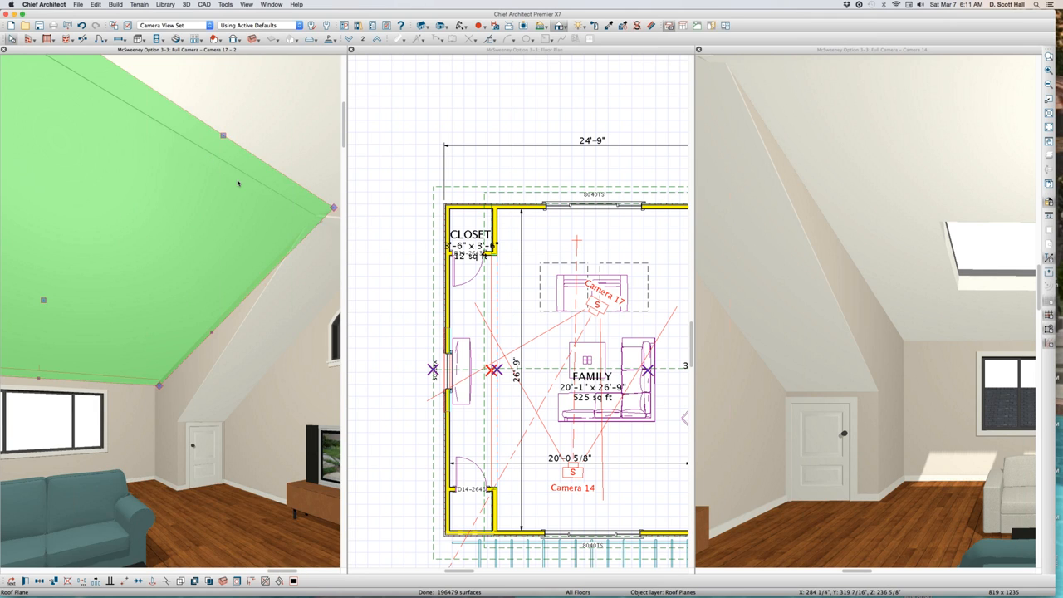
key("Escape")
scroll(250, 196, "up", 5)
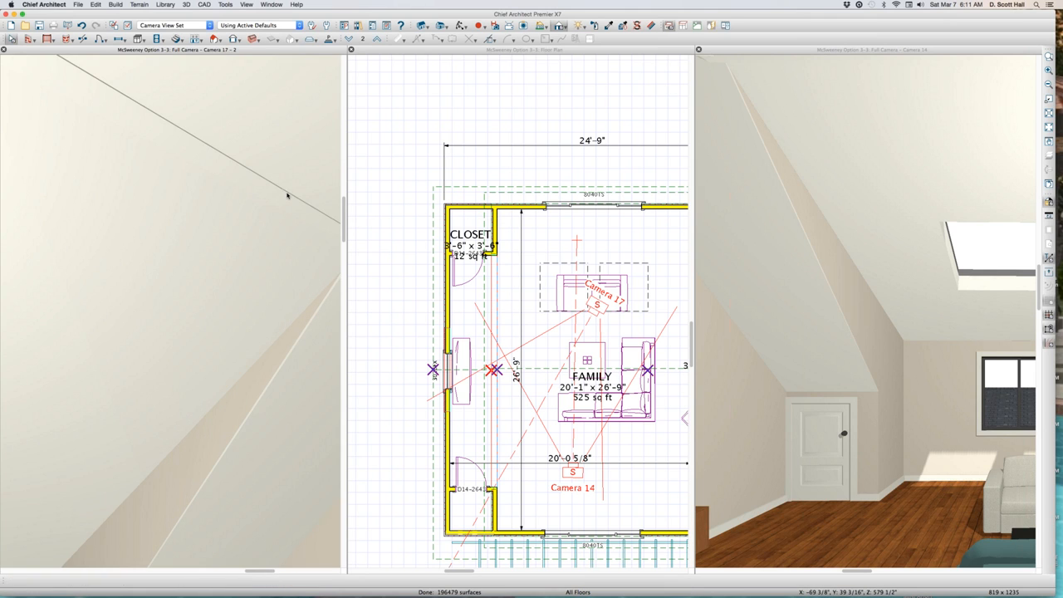
left_click(281, 200)
scroll(280, 200, "down", 5)
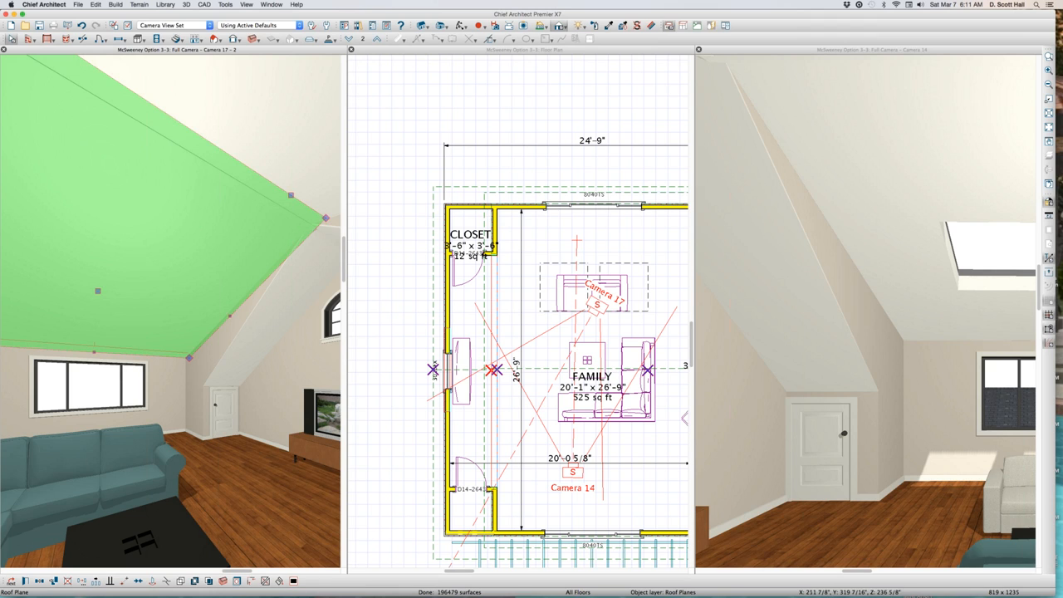
Check how the lower southern roof plane meets the main ceiling plane above the corner closet in the Camera 17 view
scroll(267, 246, "down", 4)
scroll(289, 244, "up", 4)
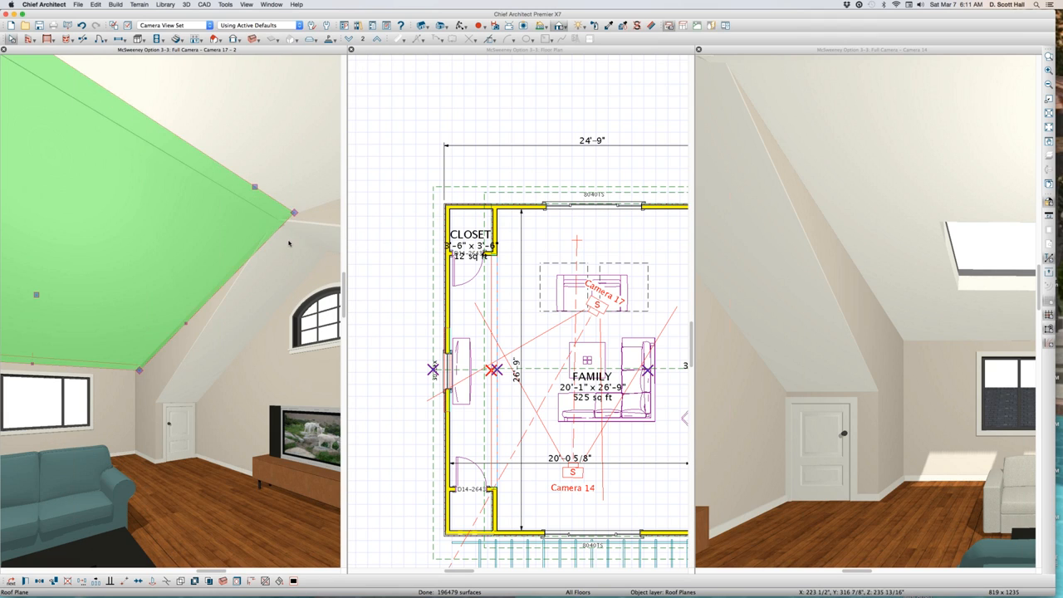
scroll(289, 243, "down", 5)
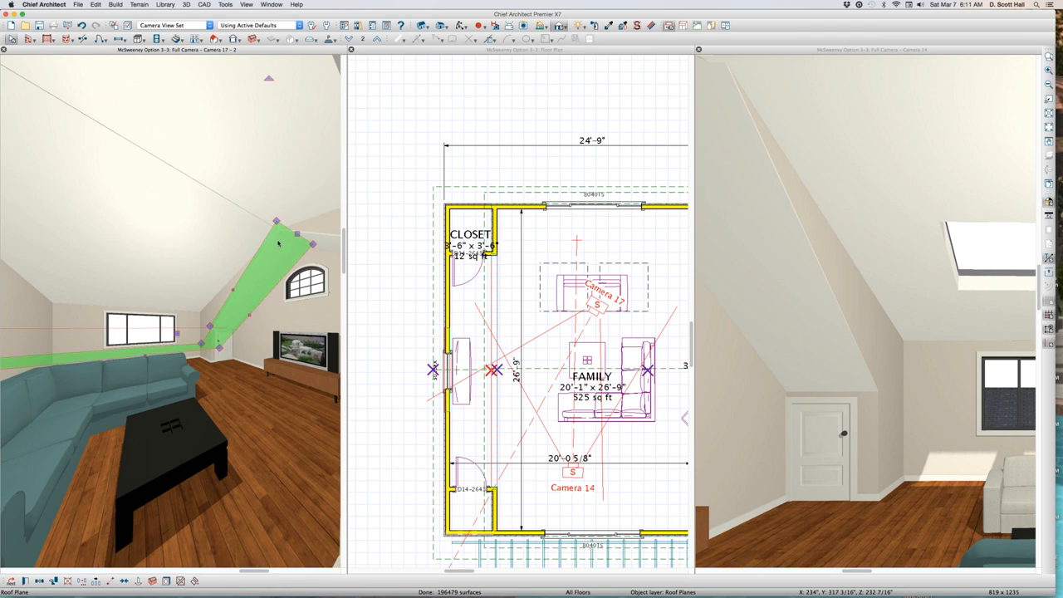
key("Escape")
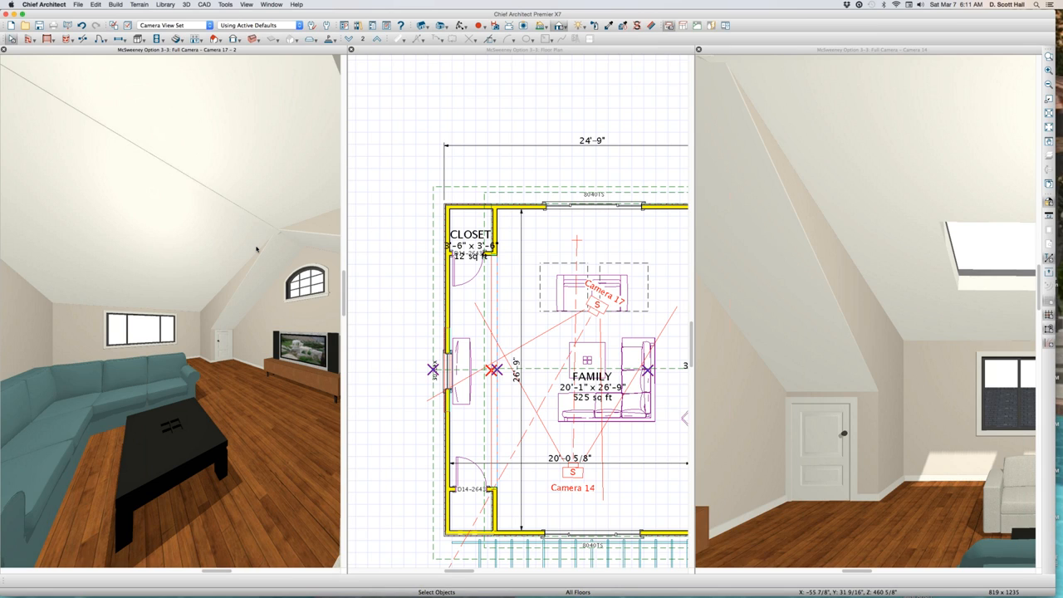